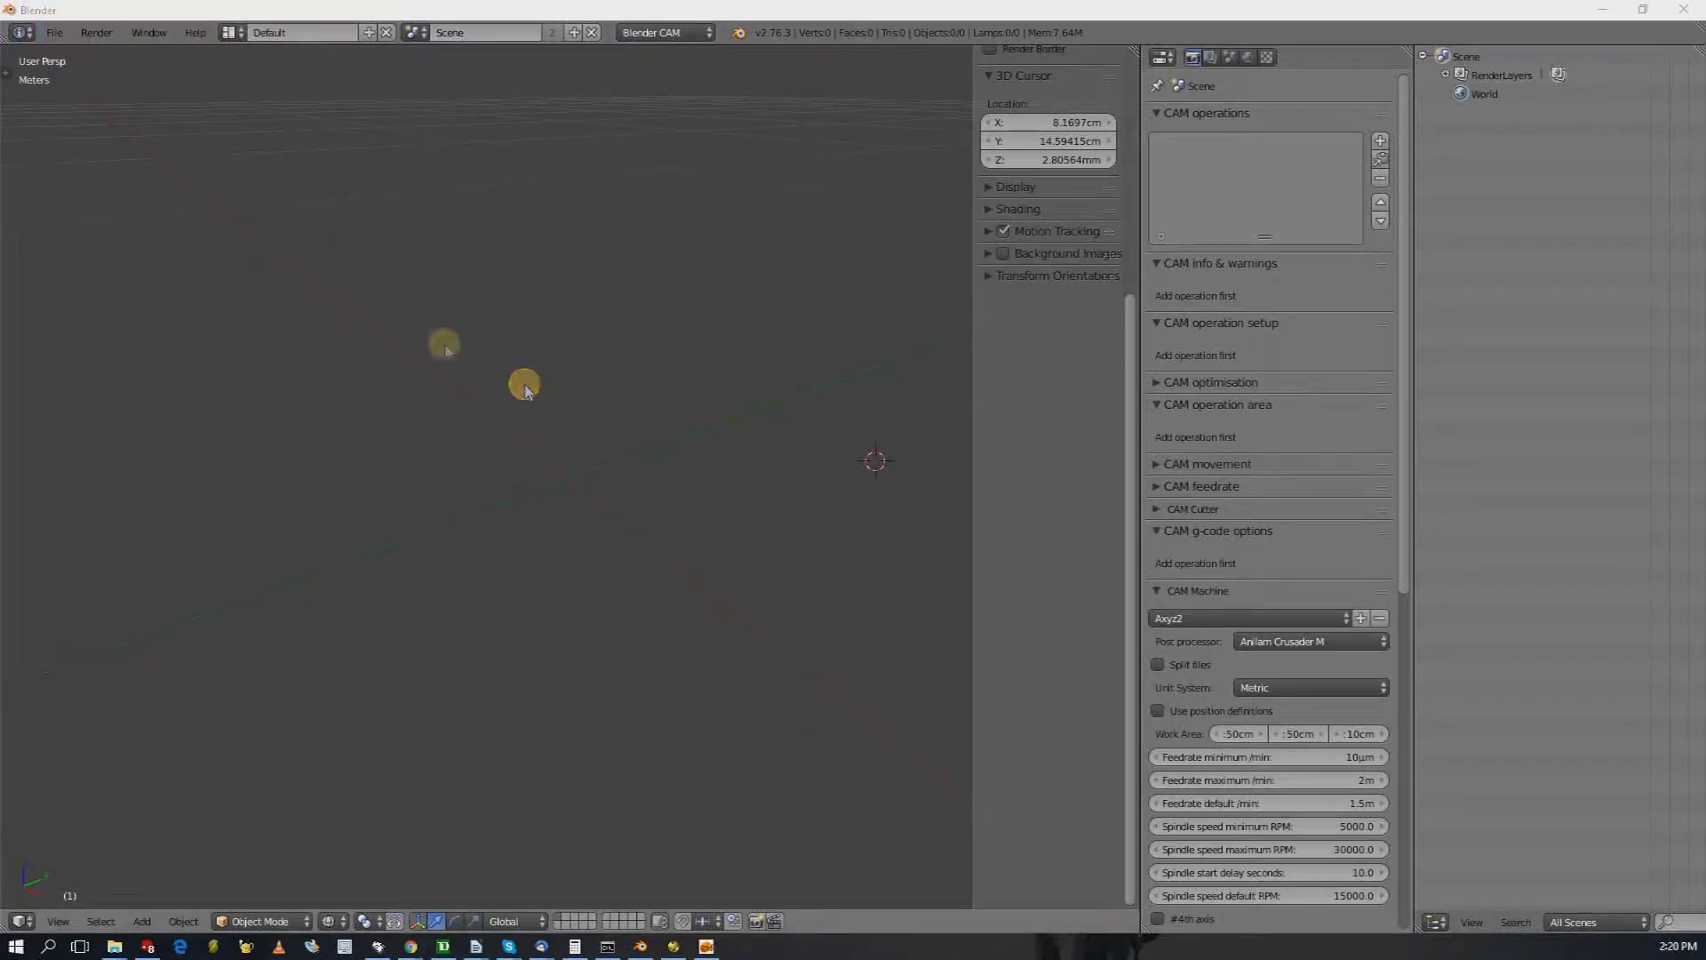
- Import the Tslottest STL model from the Desktop\3d\models folder
left_click(54, 31)
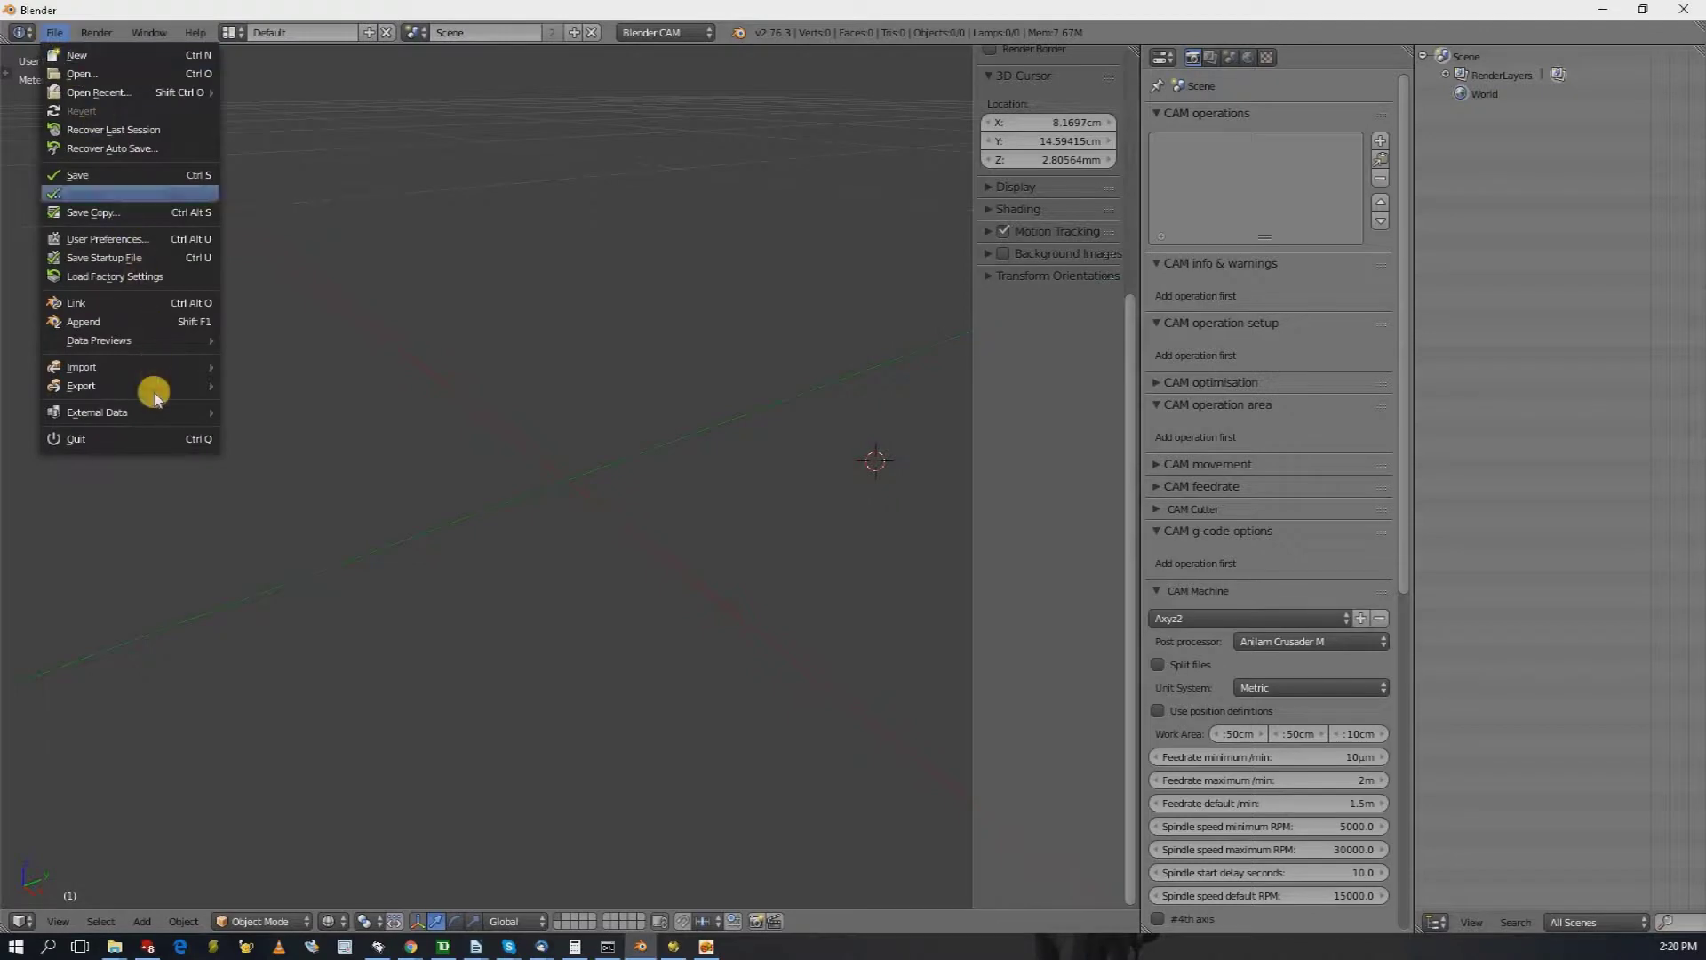
mouse_move(154, 382)
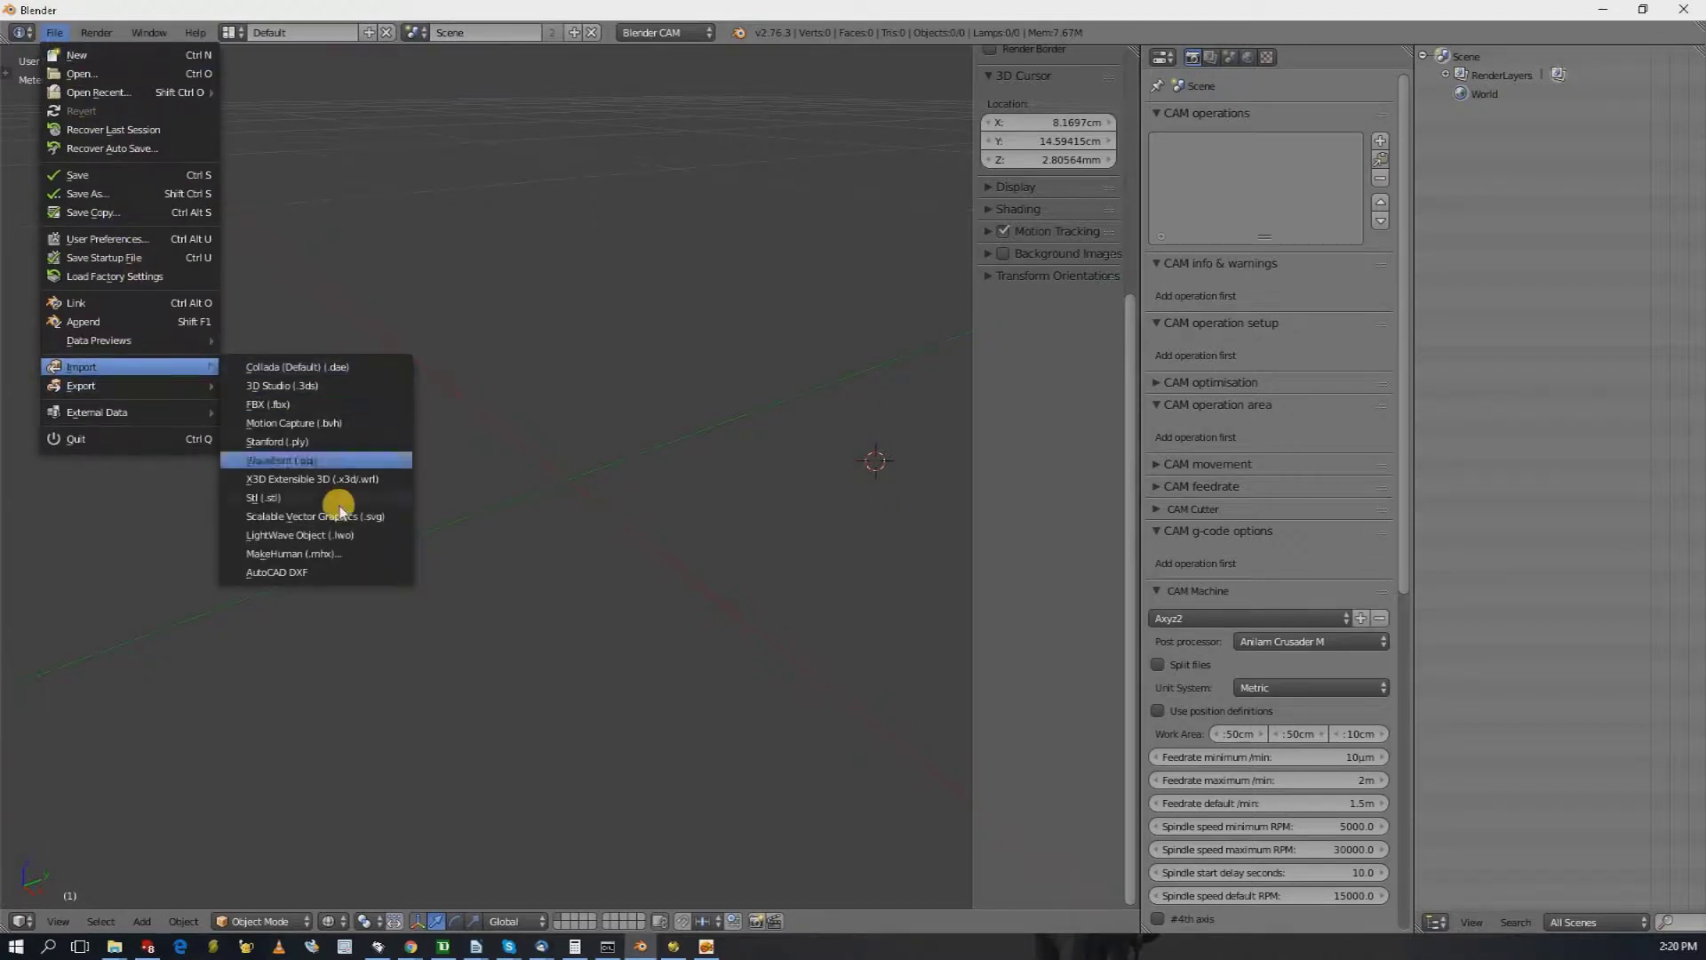
left_click(340, 499)
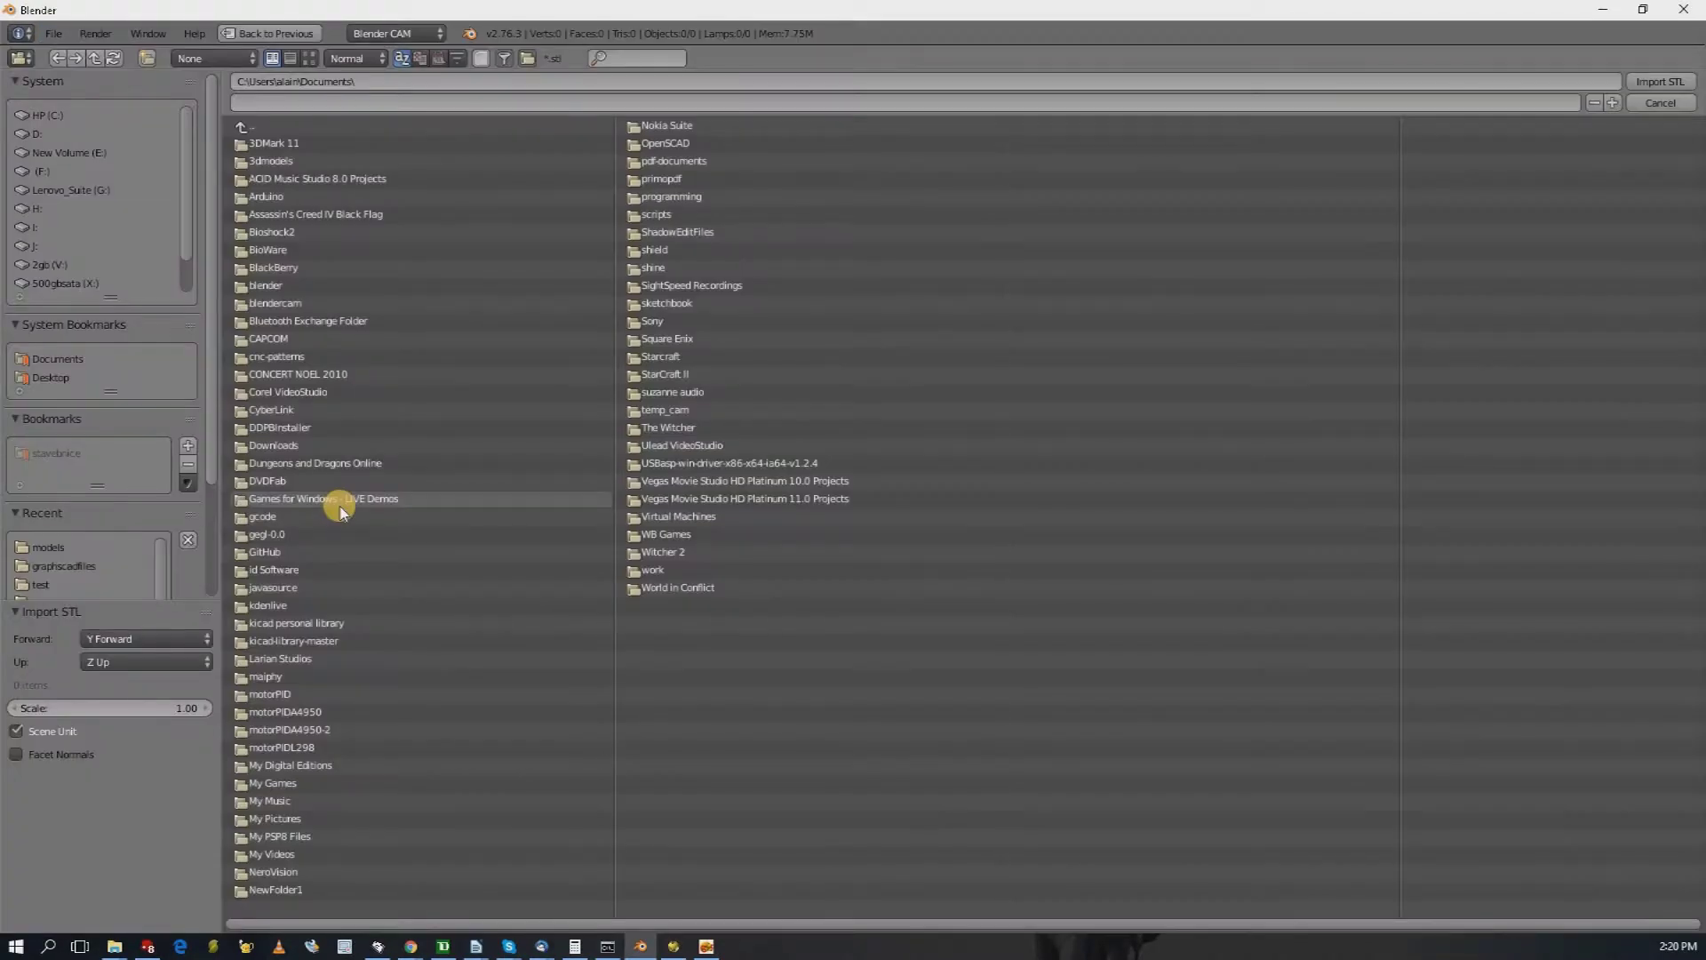
left_click(48, 379)
left_click(264, 140)
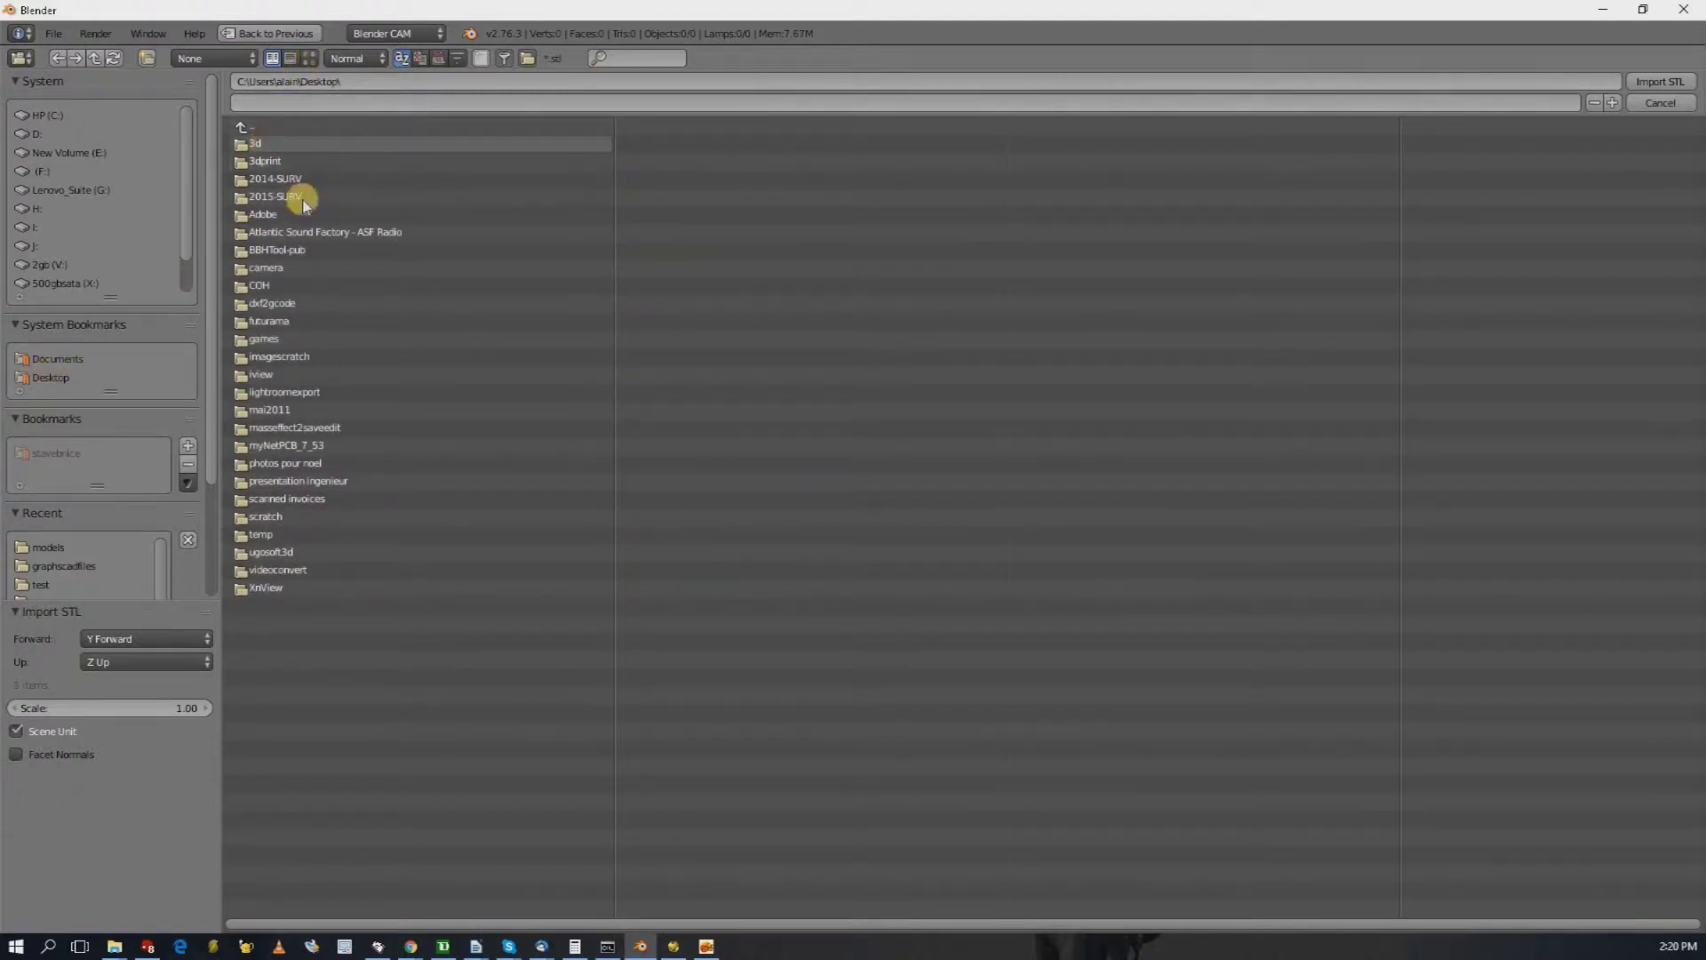
left_click(253, 230)
left_click(269, 145)
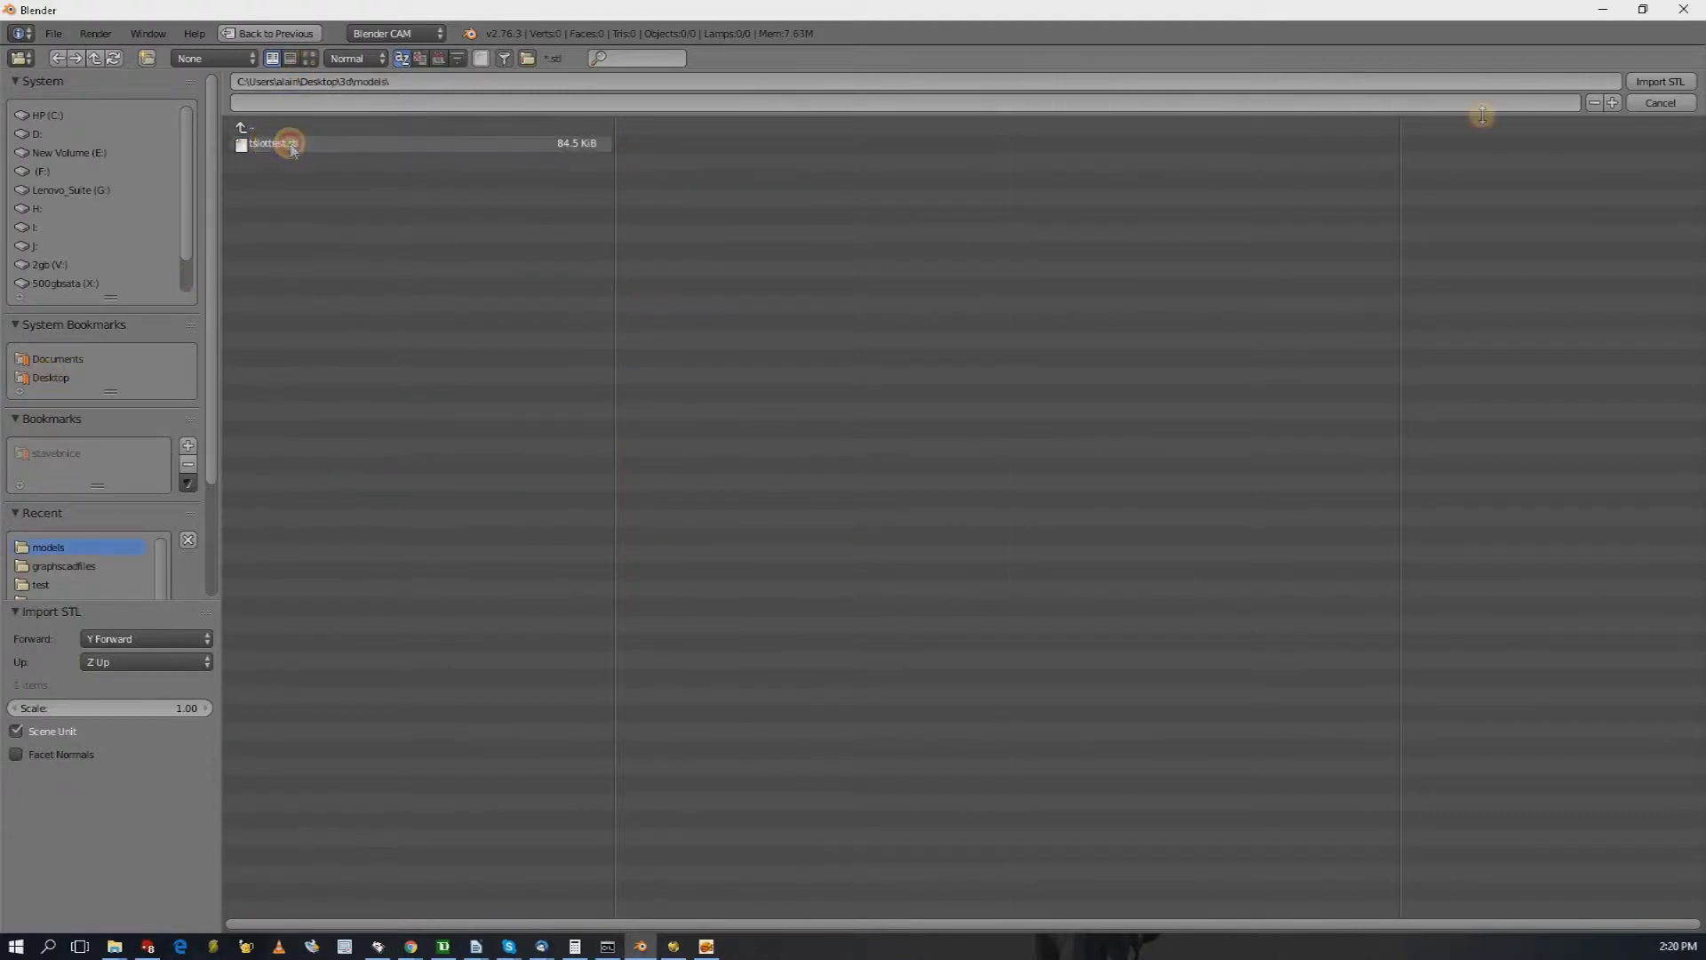
left_click(1660, 82)
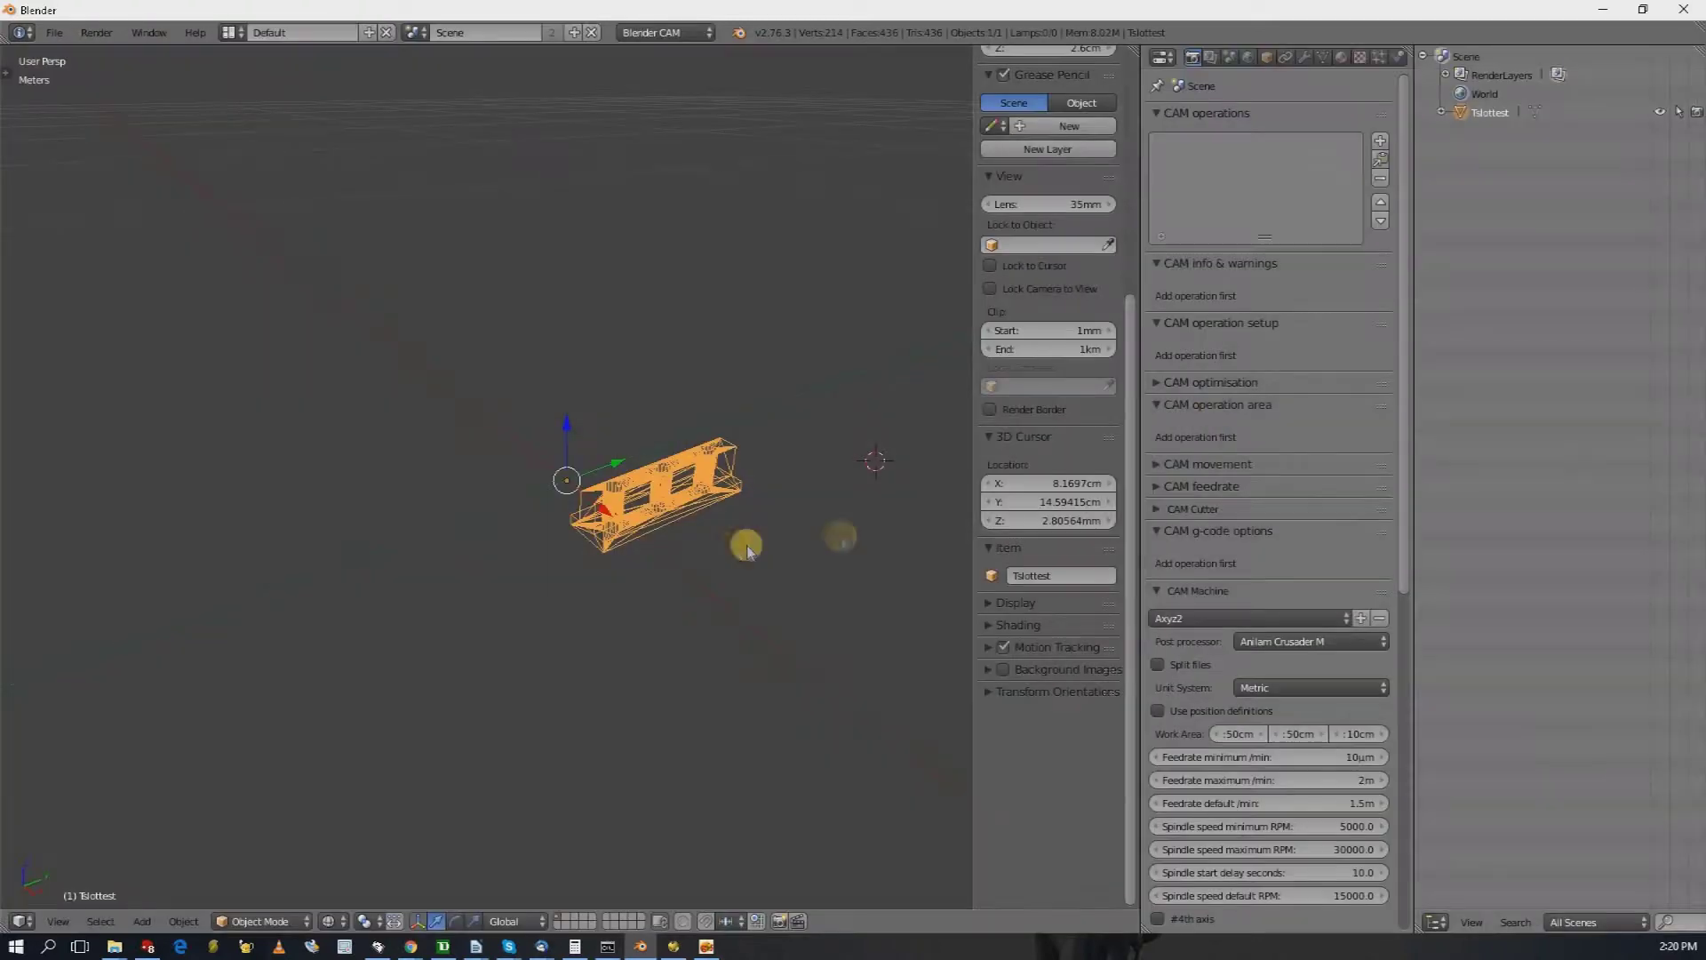
- Set the viewport shading to Solid and view the imported part from its end
mouse_move(804, 551)
middle_mouse_down()
mouse_move(867, 560)
mouse_move(782, 560)
middle_mouse_up()
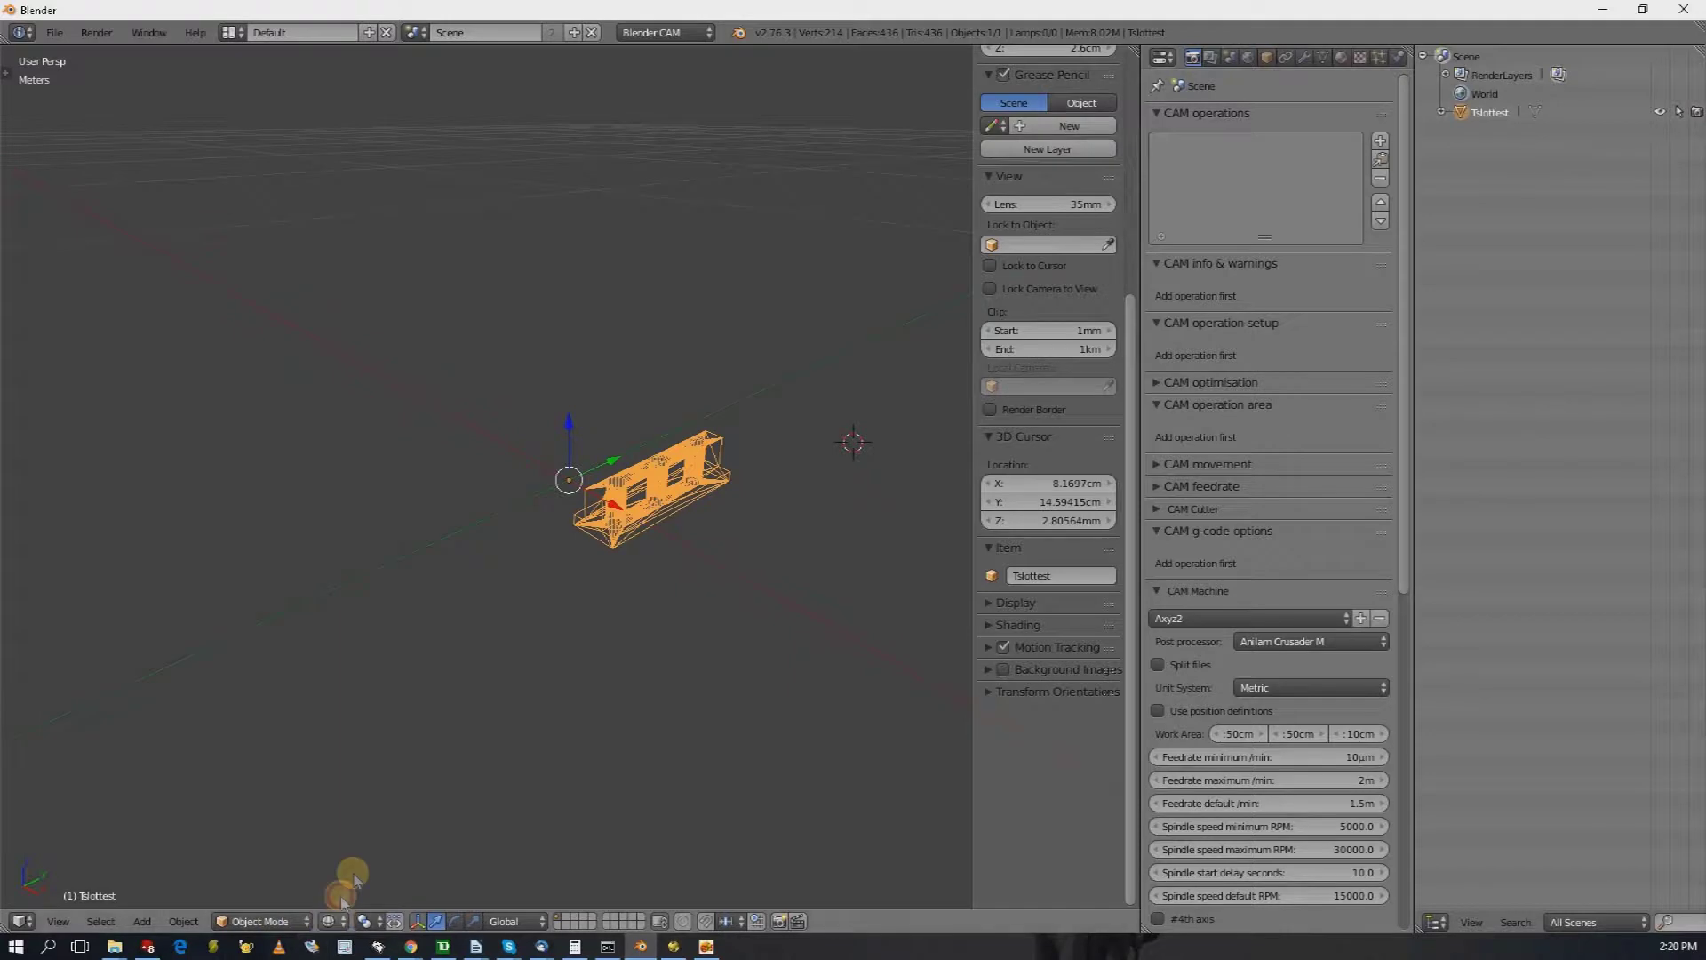
left_click(329, 921)
left_click(377, 859)
mouse_move(690, 542)
middle_mouse_down()
mouse_move(842, 590)
mouse_move(905, 718)
mouse_move(861, 399)
mouse_move(804, 347)
mouse_move(848, 548)
mouse_move(923, 612)
mouse_move(908, 580)
middle_mouse_up()
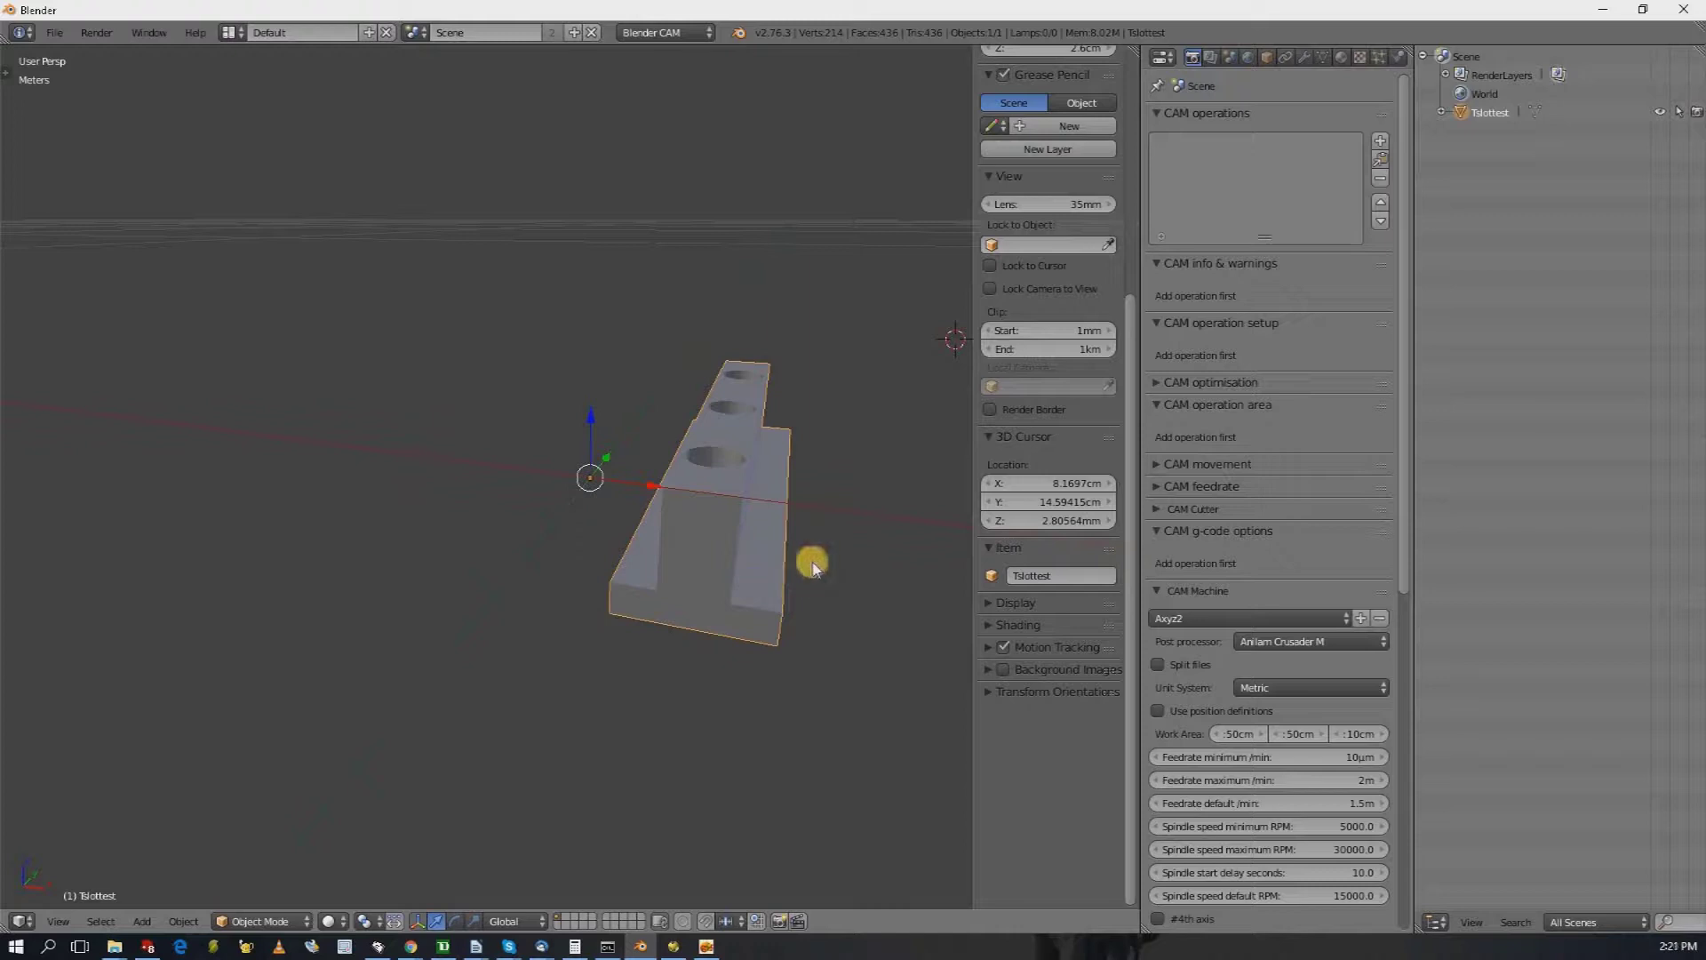
- Add an Edge Split modifier to the Tslottest object with a 15° split angle and apply it
left_click(1304, 57)
left_click(1206, 118)
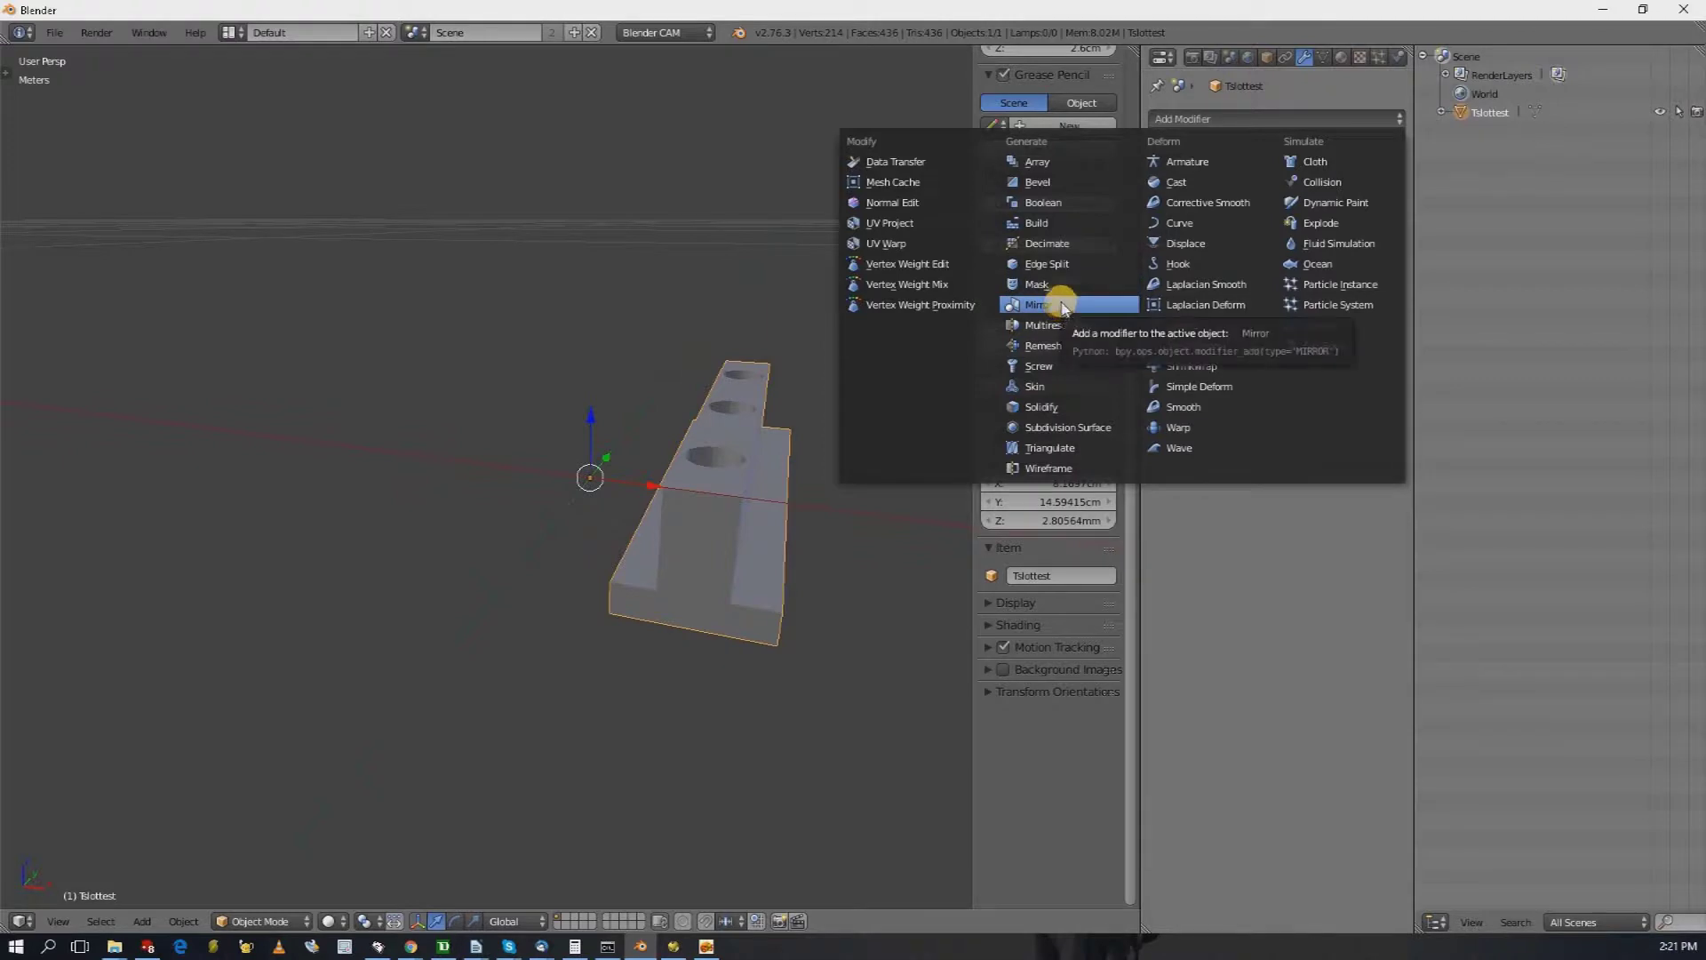
left_click(1063, 263)
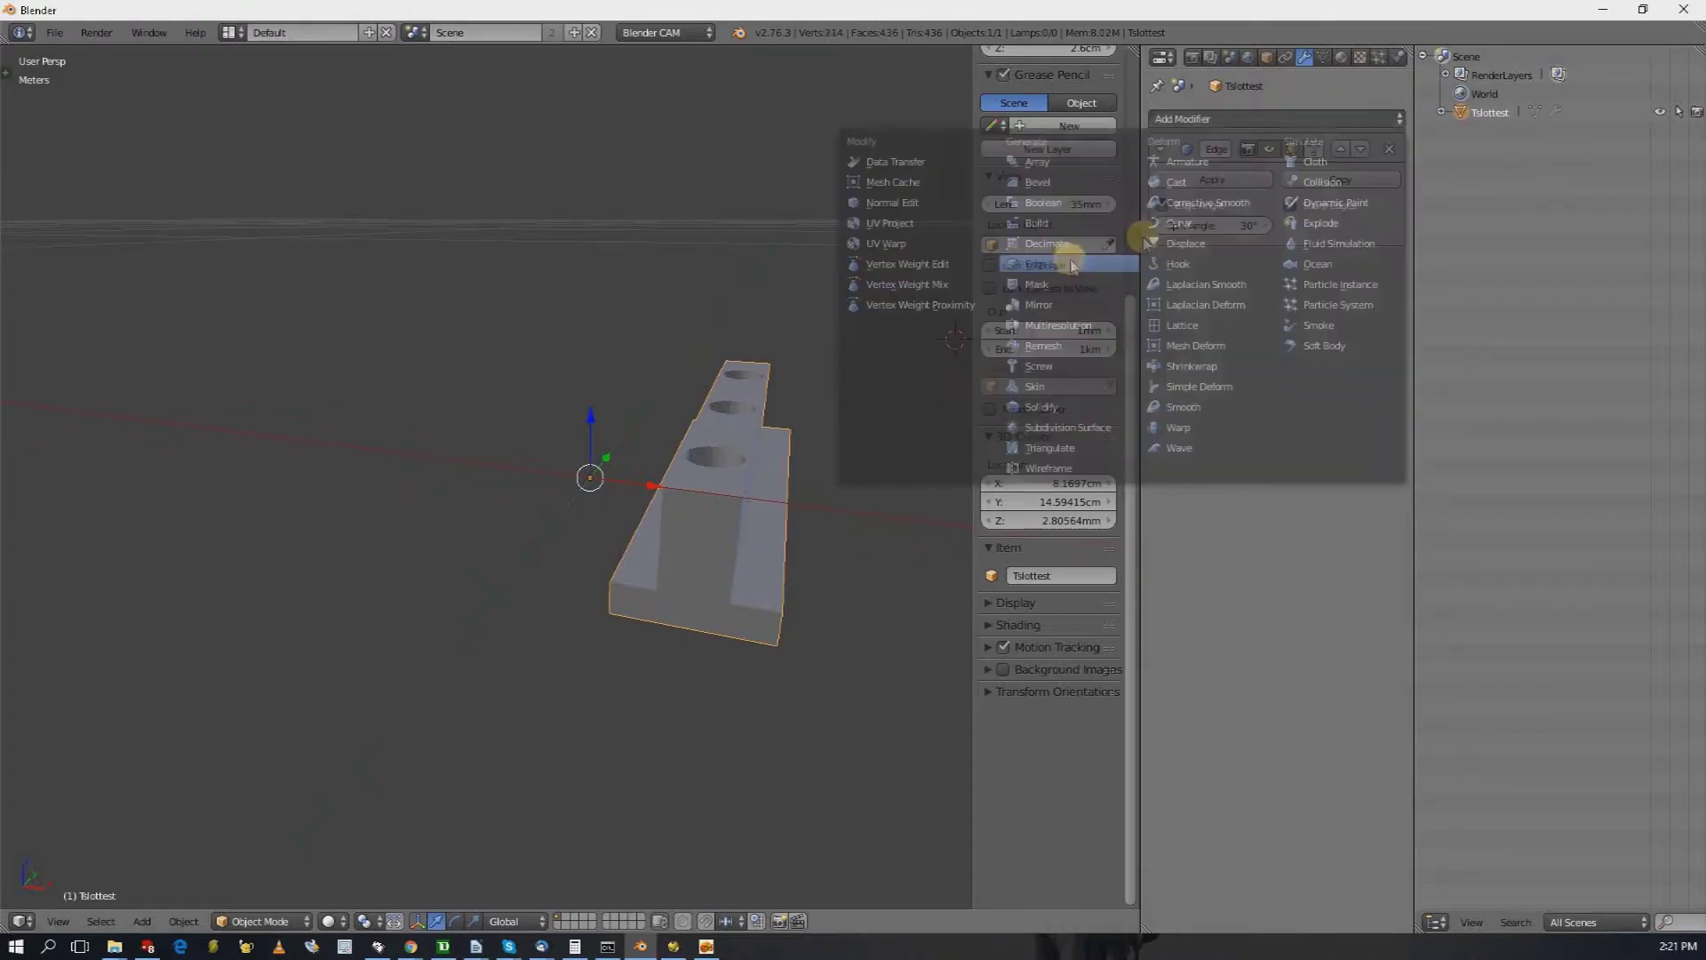
left_click(1233, 225)
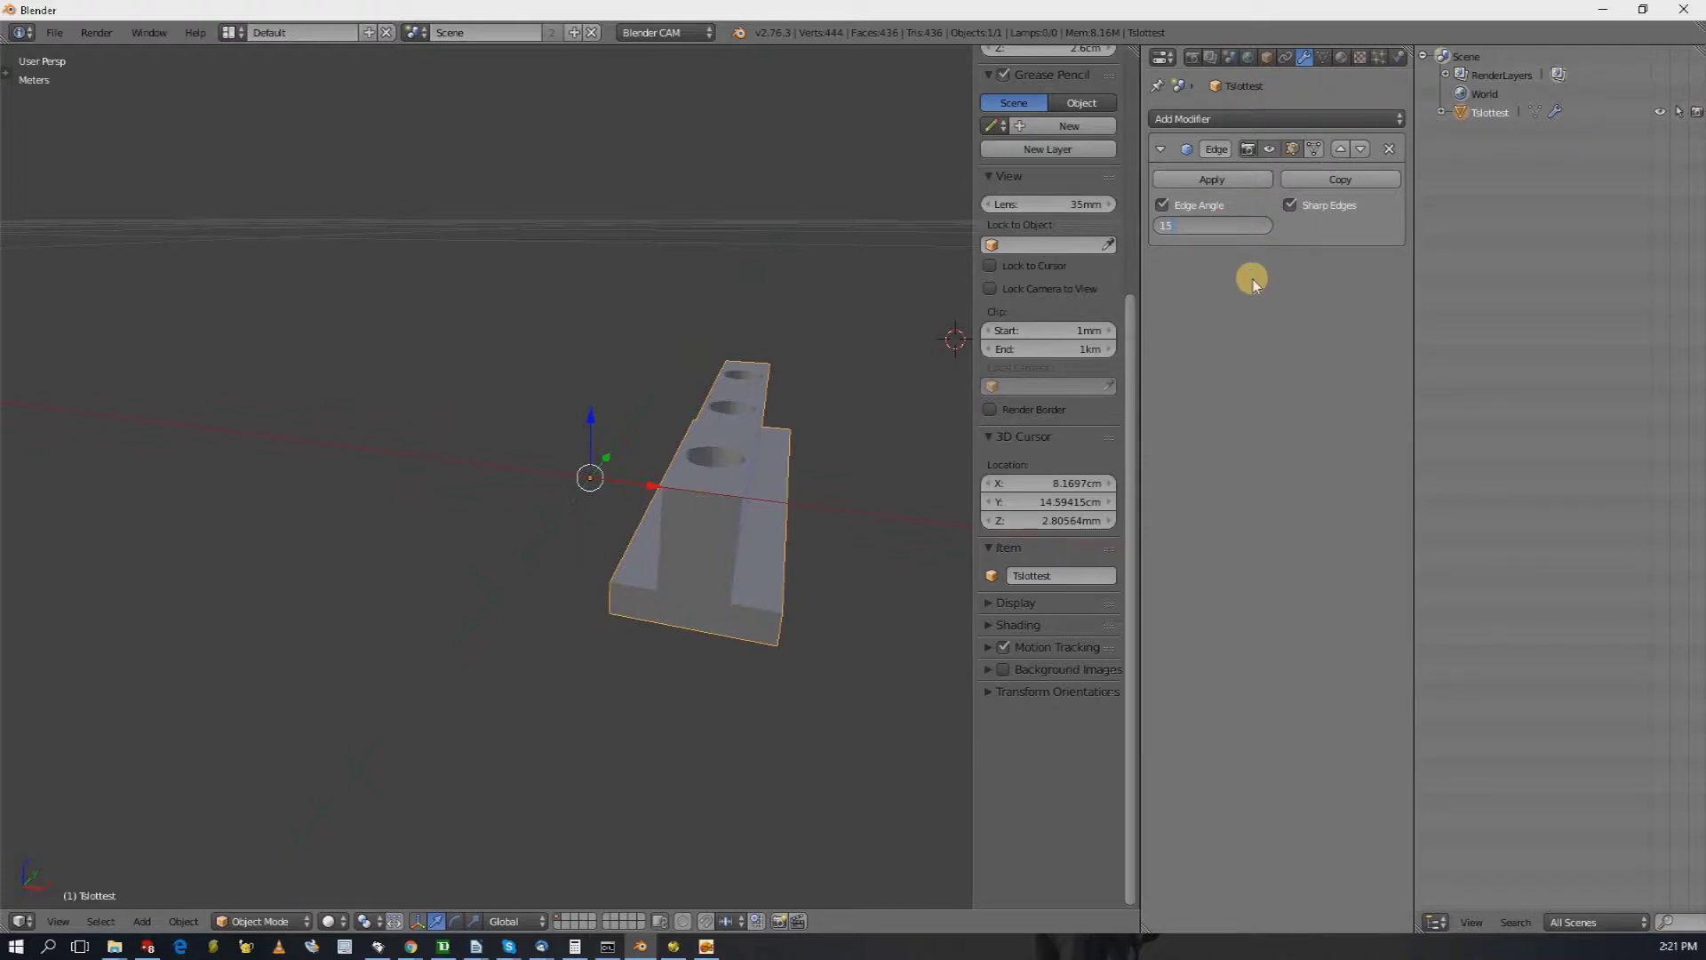
key("Return")
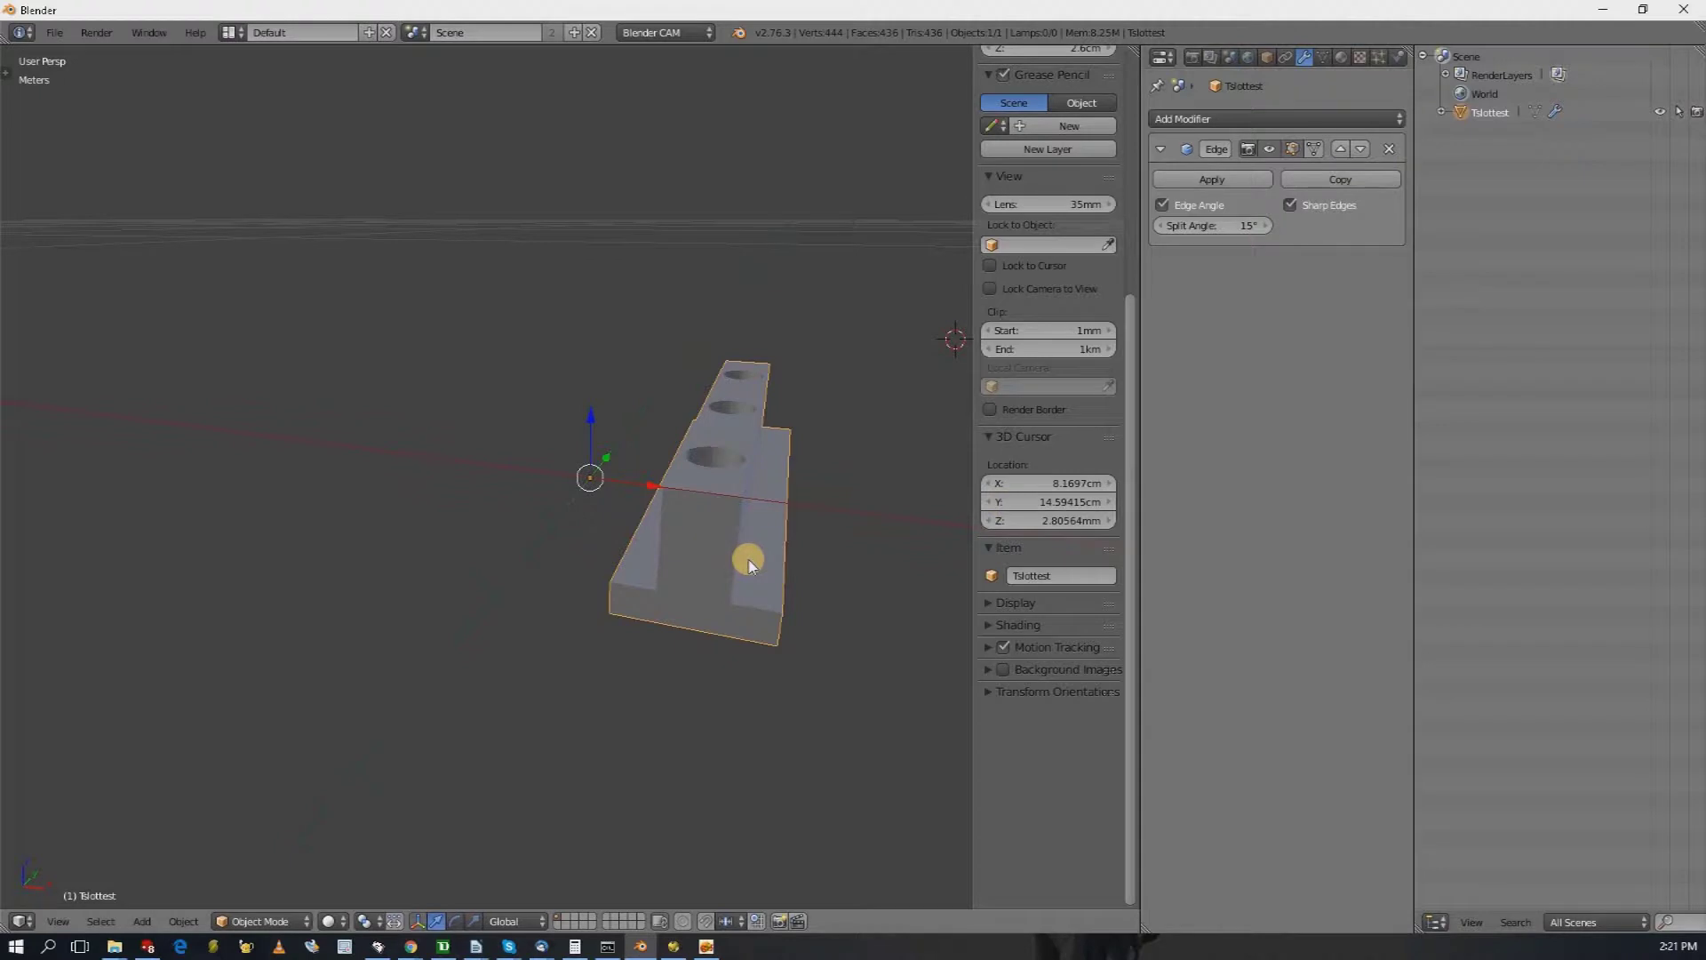
left_click(1212, 178)
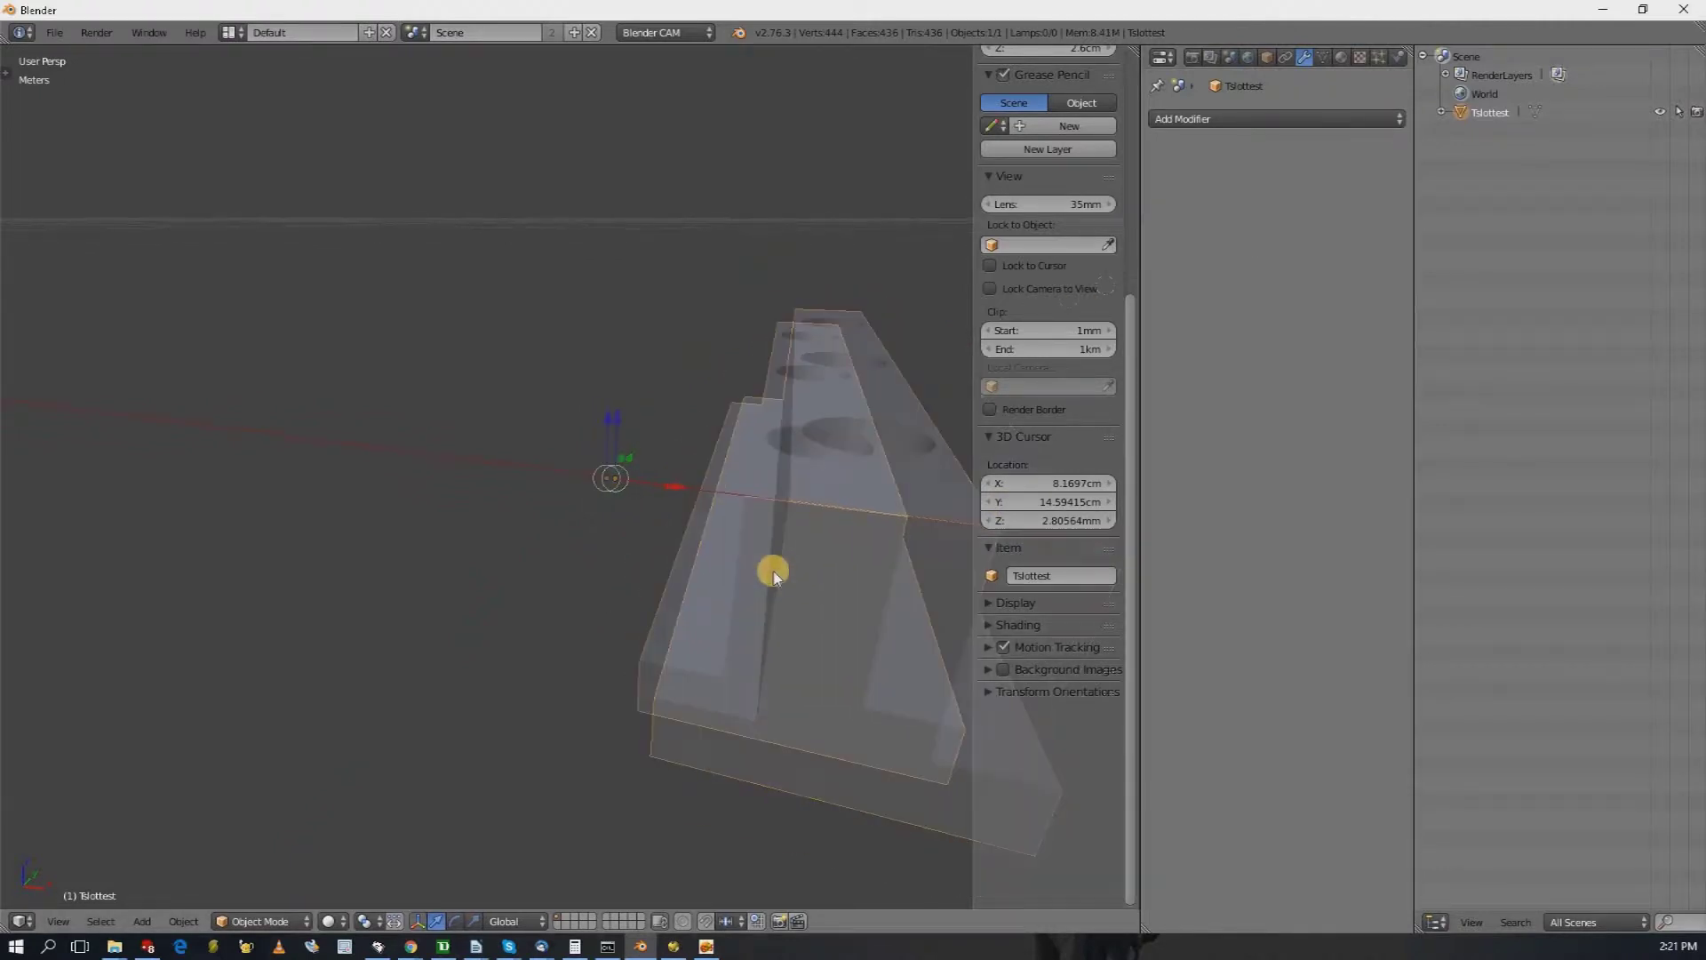
- In Edit Mode, select the whole underside face by picking a vertex at the middle hole's lower rim and extending to linked geometry
left_click(257, 922)
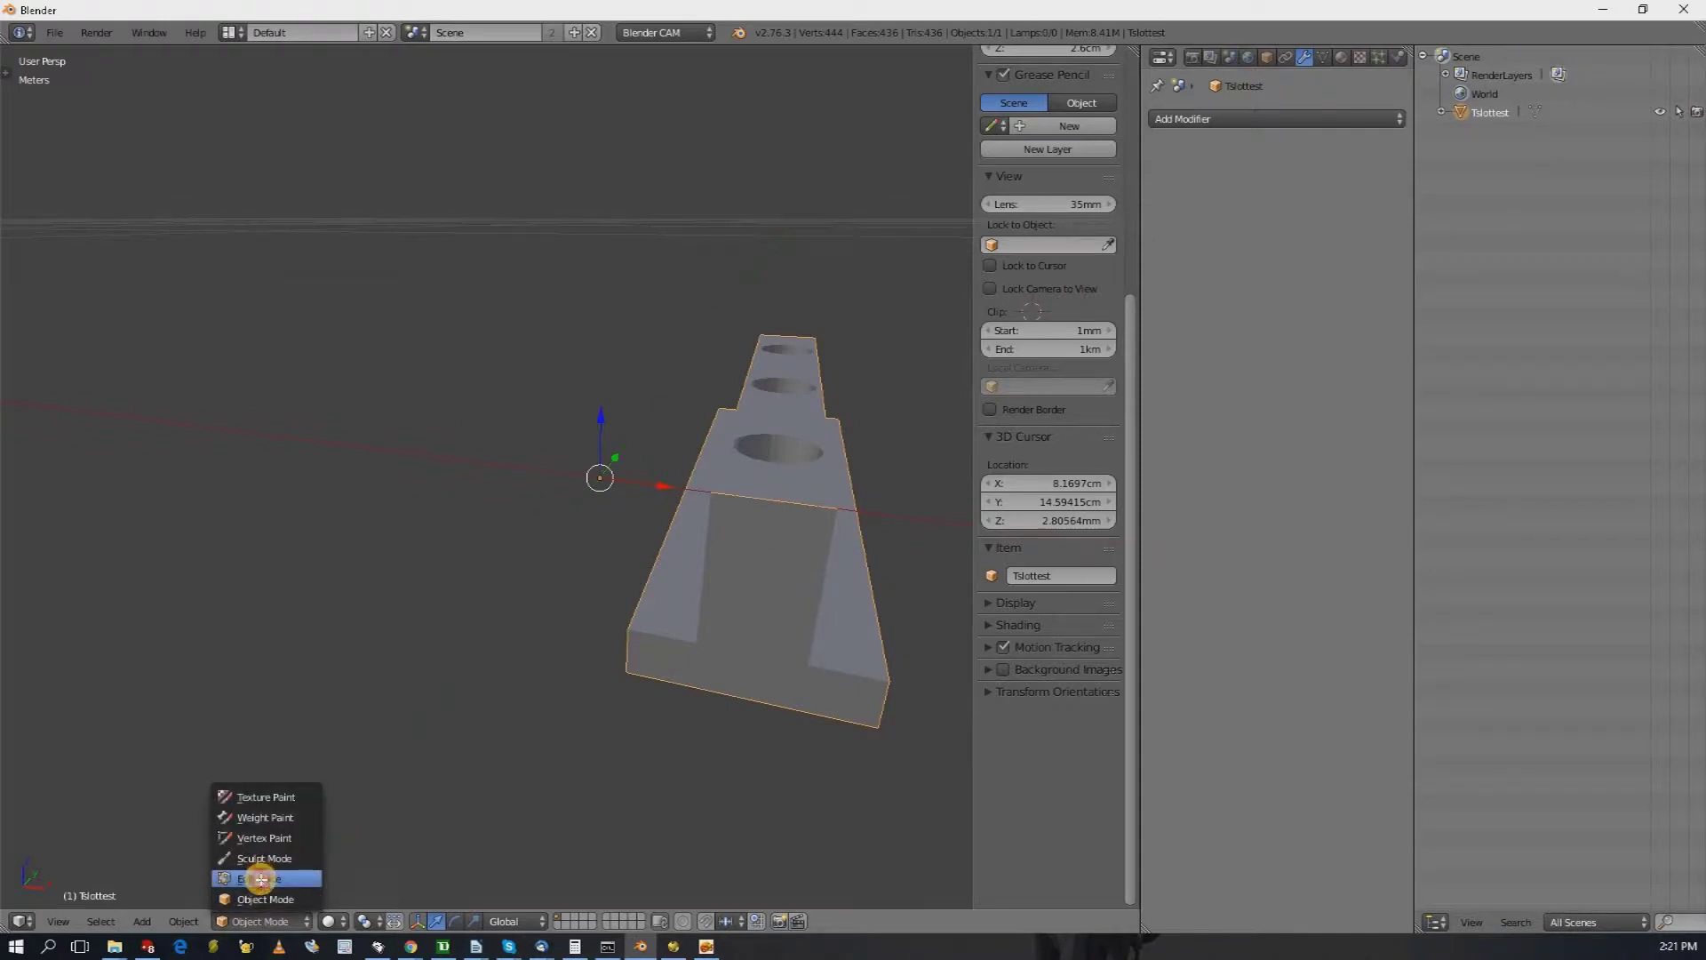
left_click(260, 880)
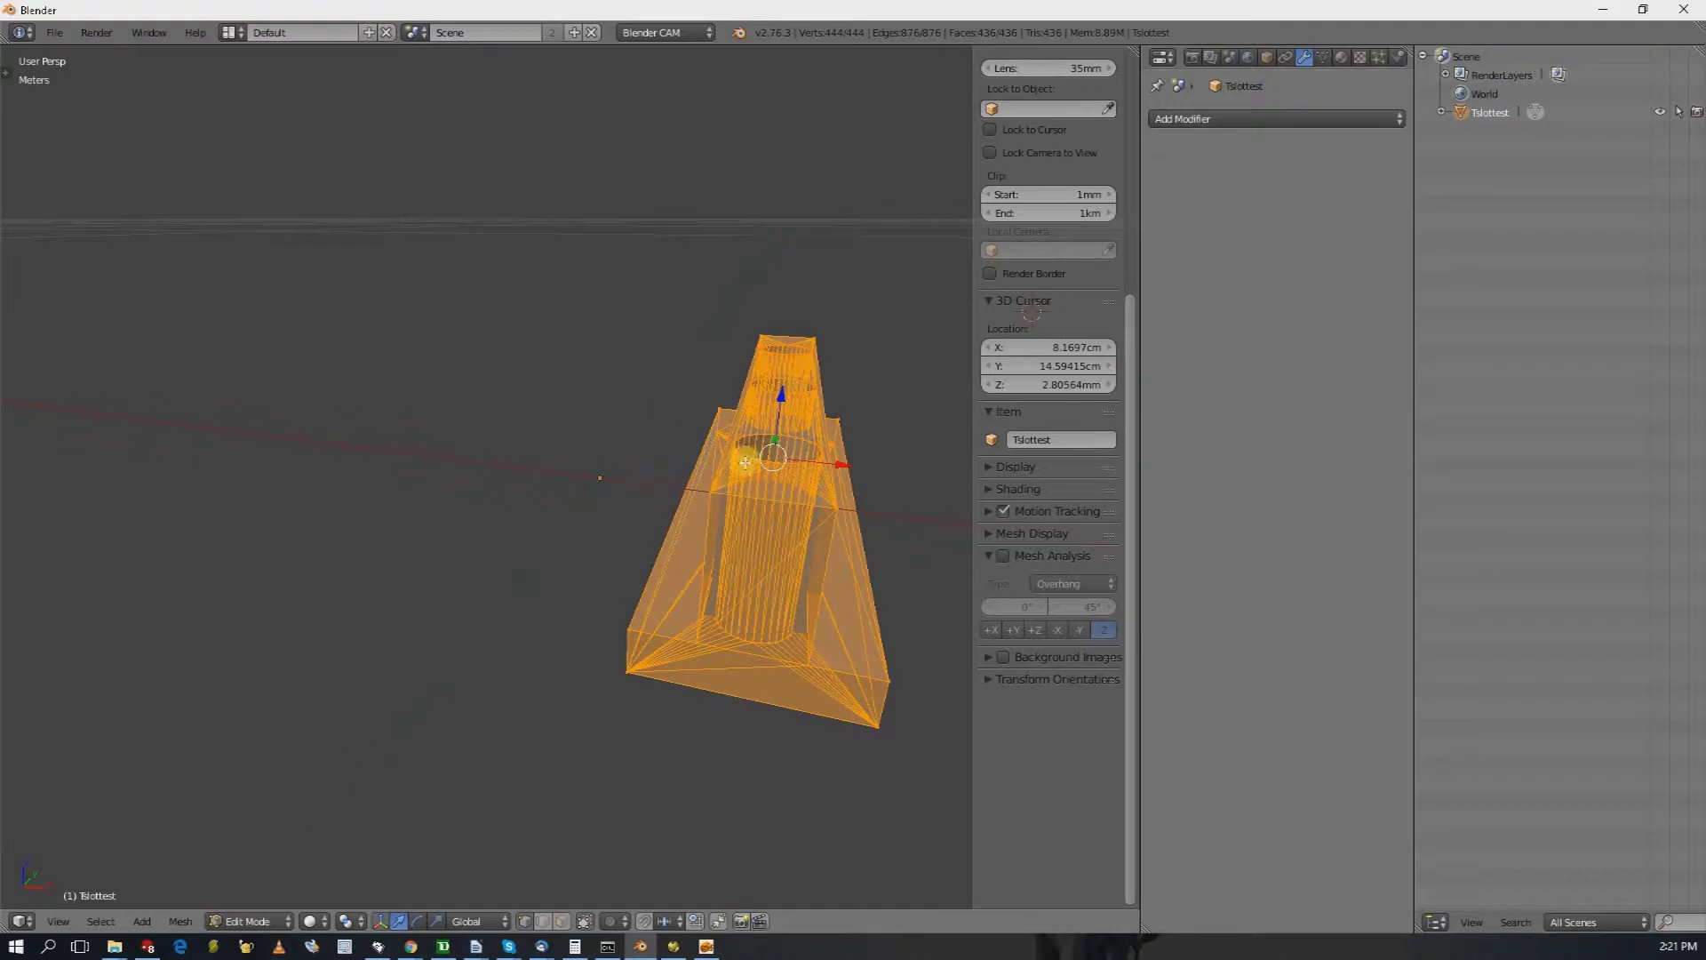
right_click(689, 521)
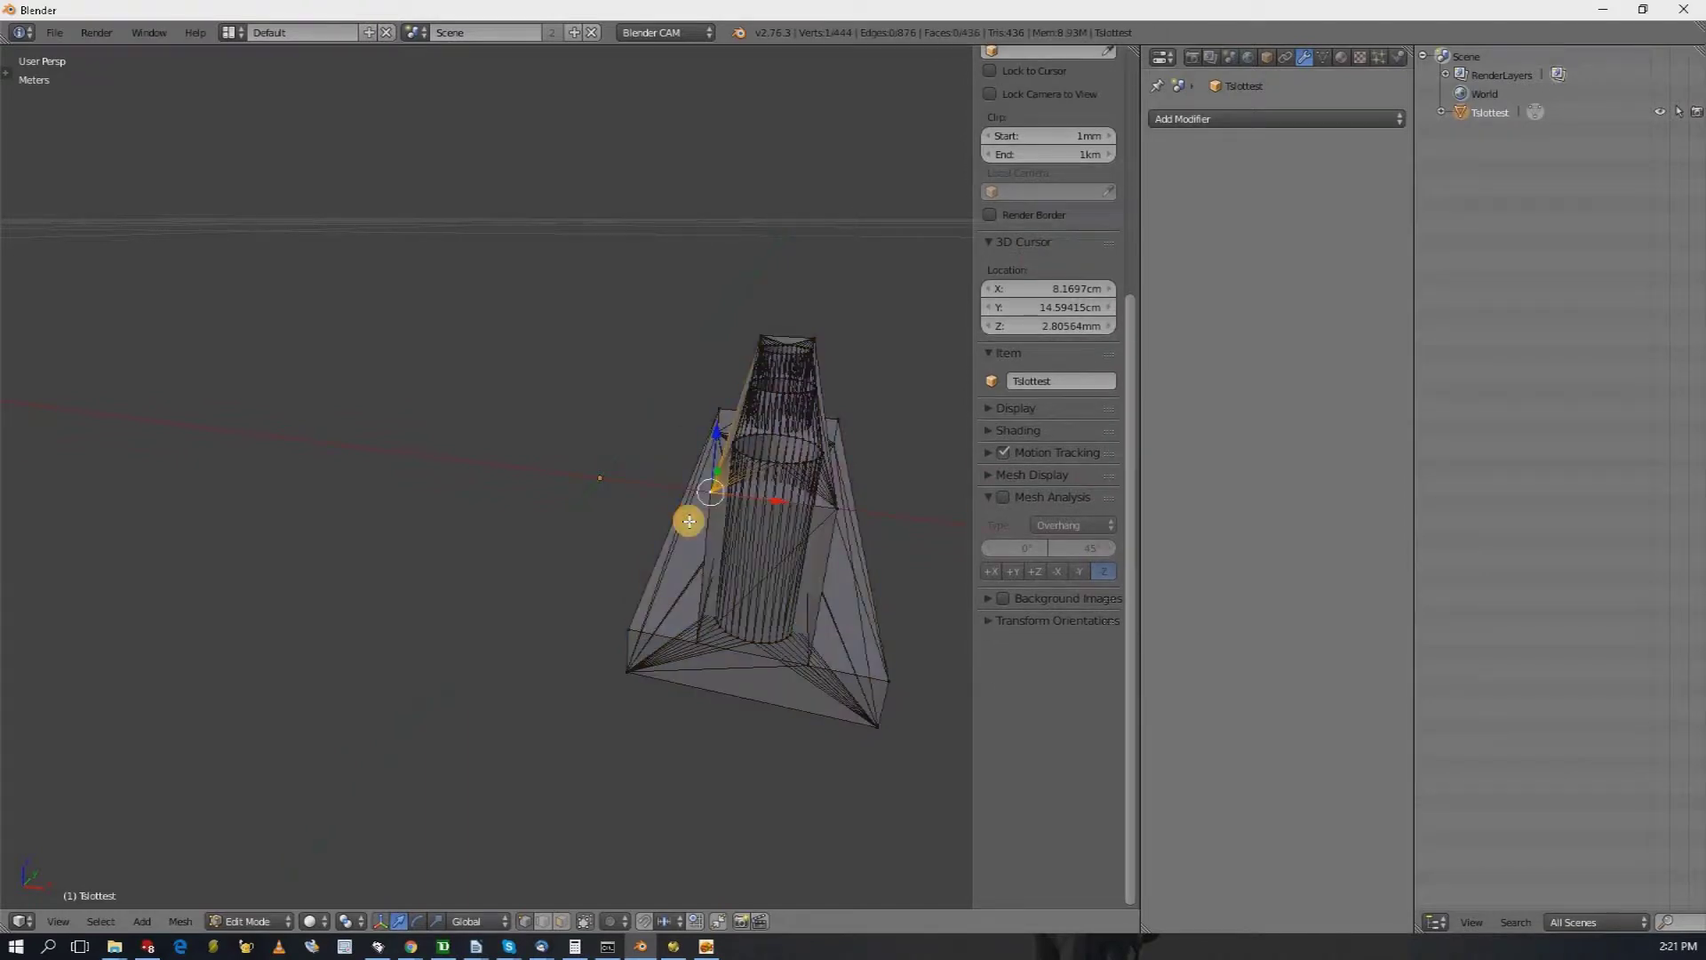
middle_click_drag(723, 530, 655, 526)
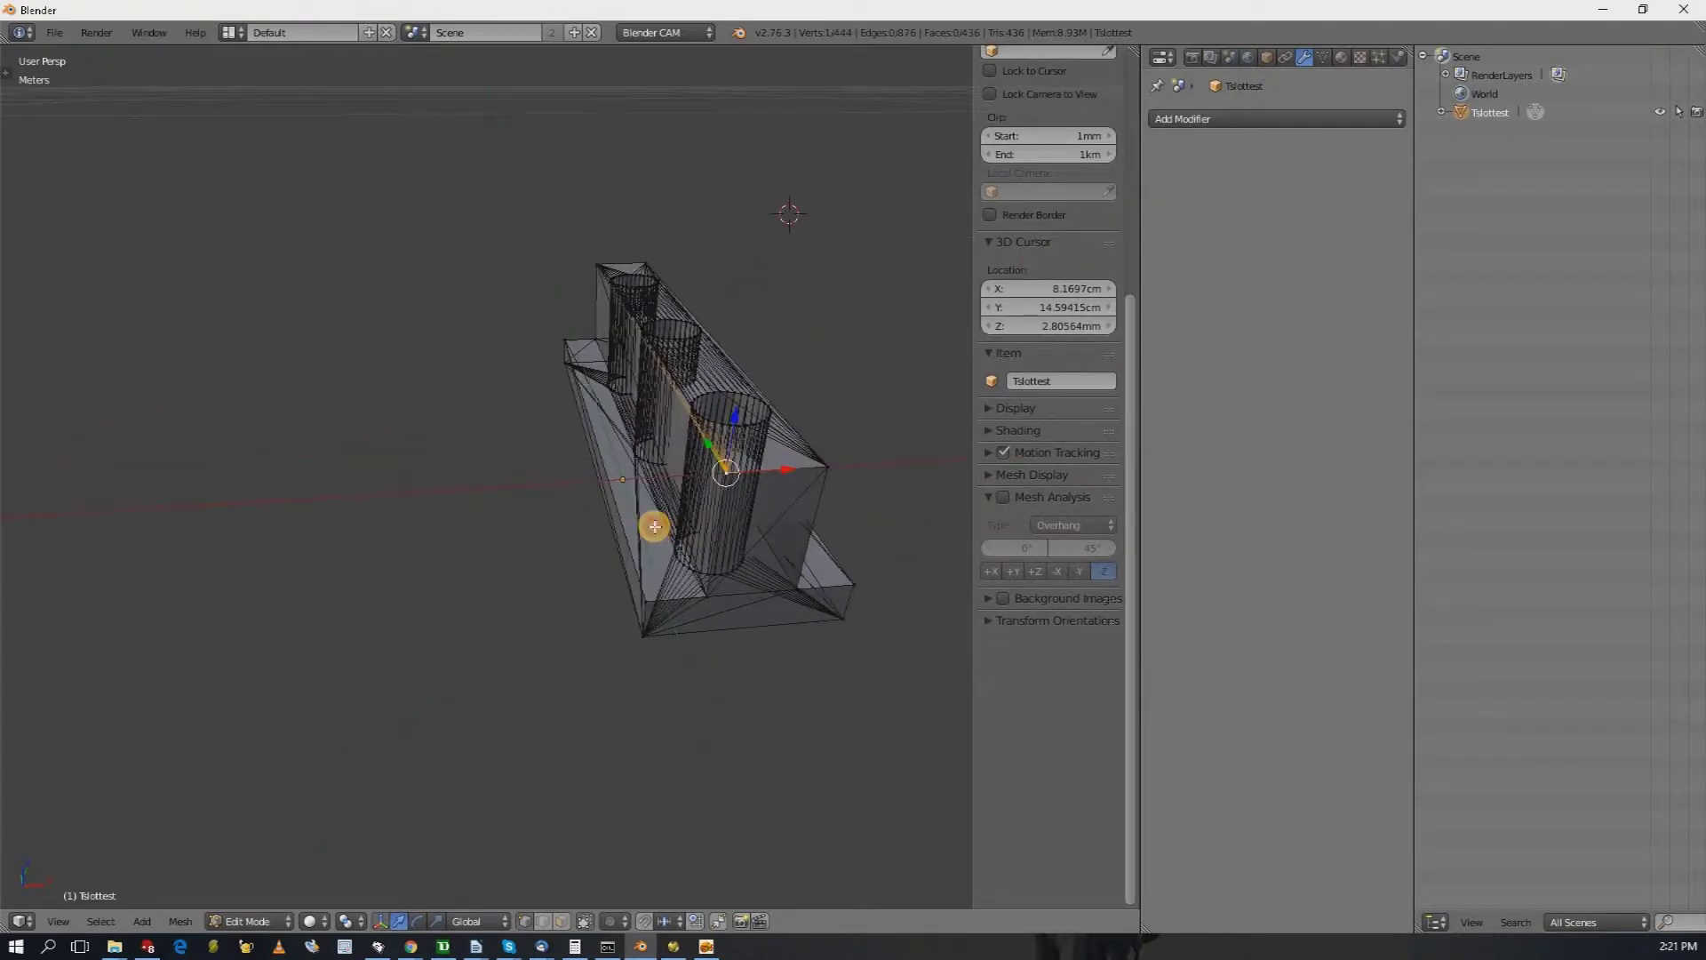
scroll(701, 525, "up", 5)
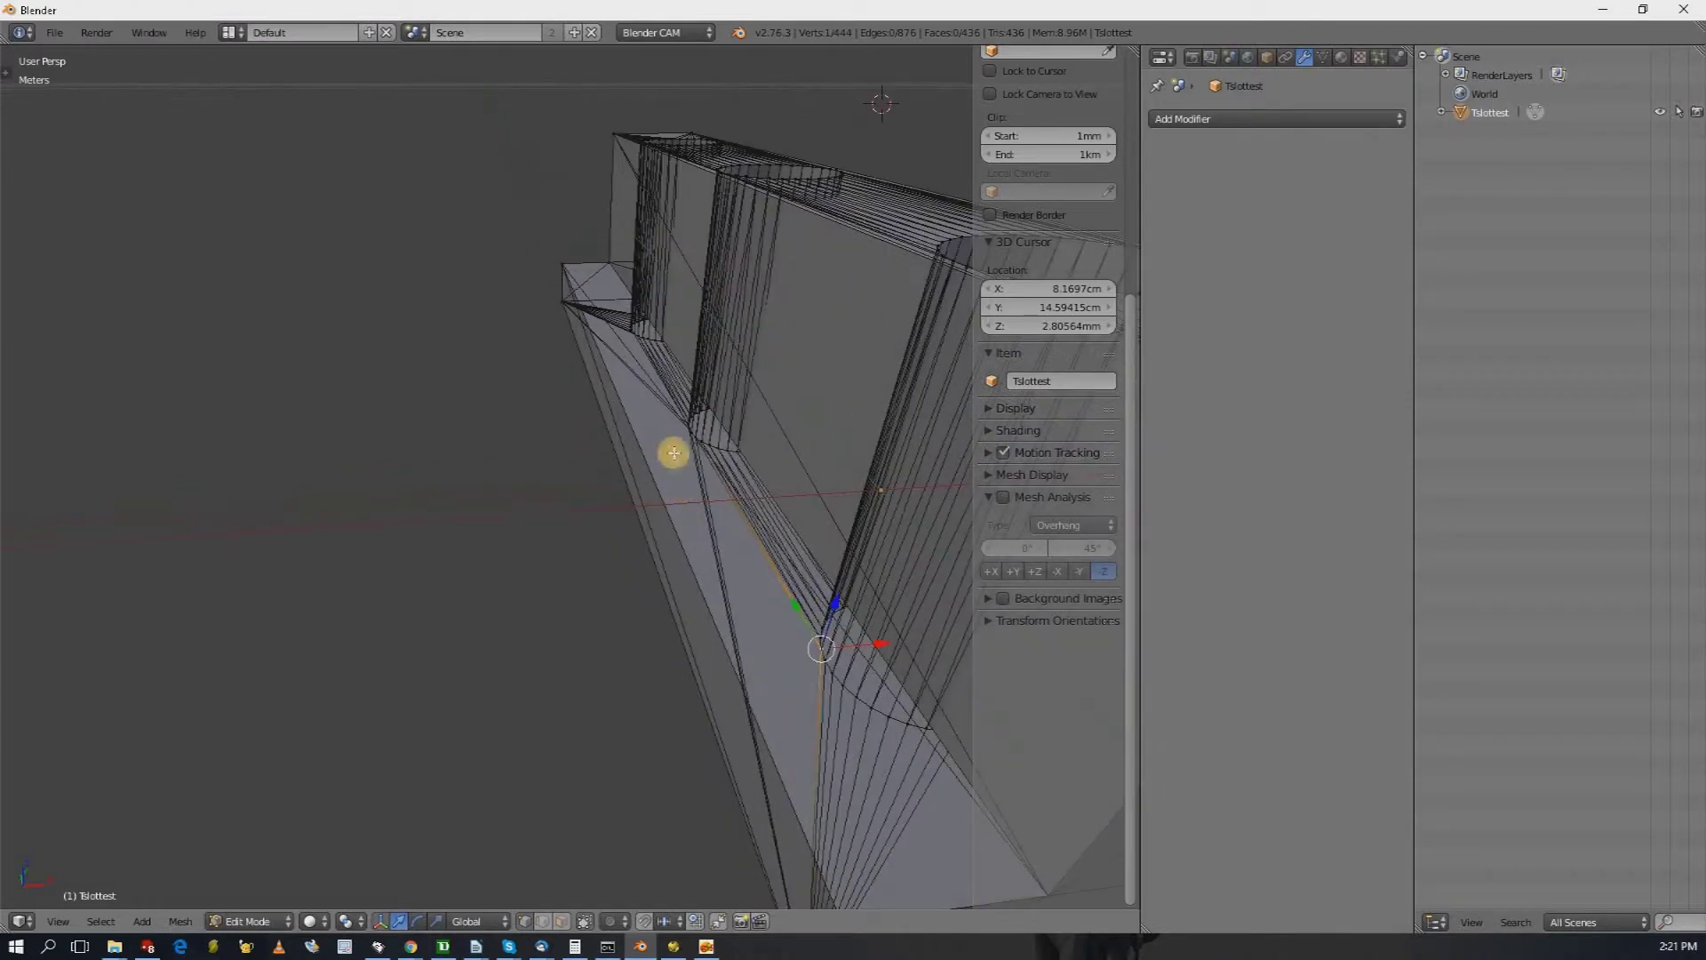
right_click(669, 435)
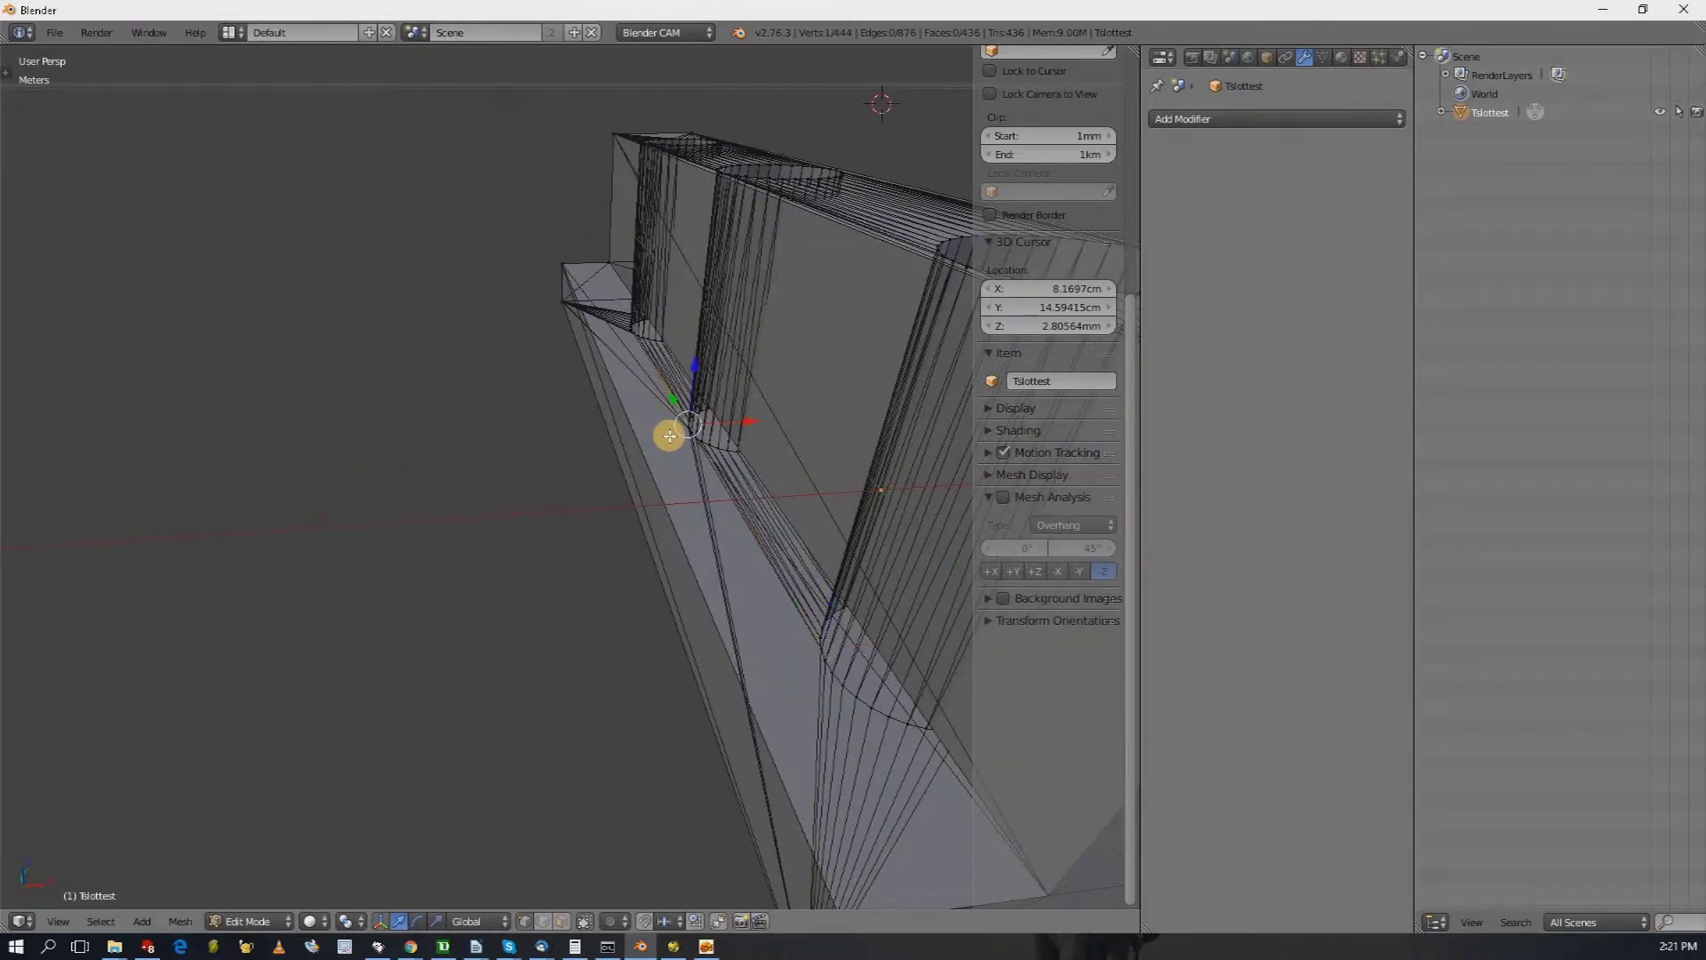
scroll(670, 436, "down", 1)
middle_click_drag(710, 438, 659, 431)
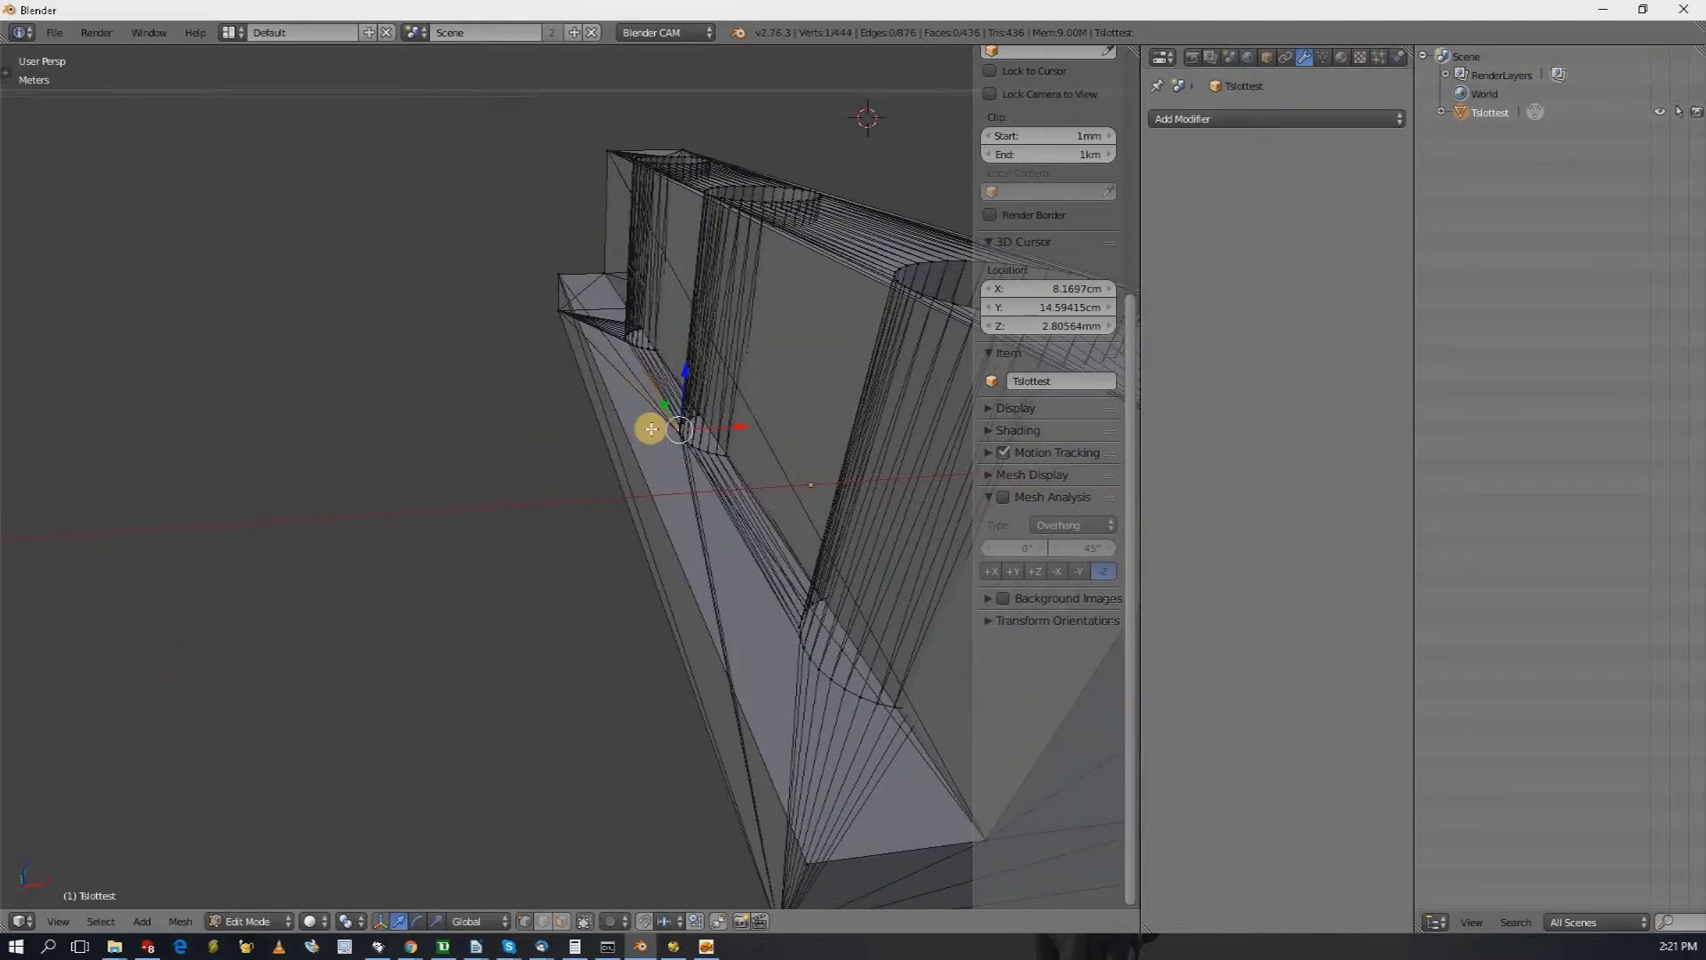
key("ctrl+l")
middle_click_drag(696, 412, 663, 452)
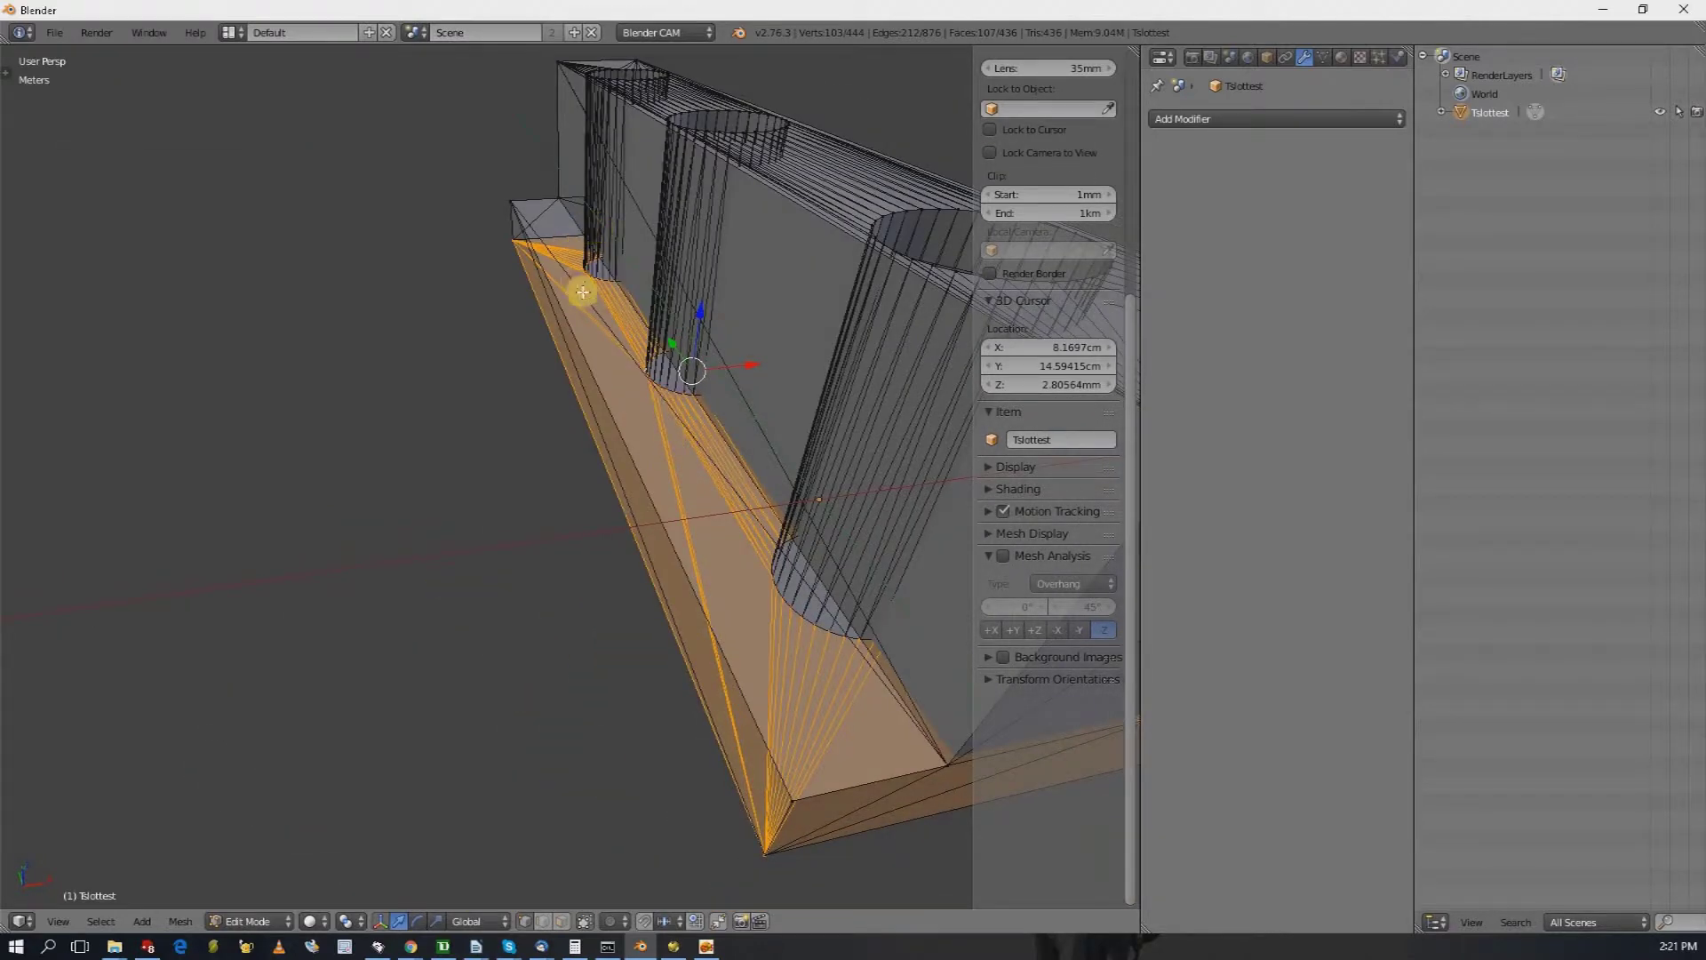
- Set the viewport shading to Wireframe to inspect the selected underside around the three holes
middle_click_drag(579, 312, 598, 310)
scroll(711, 480, "up", 1)
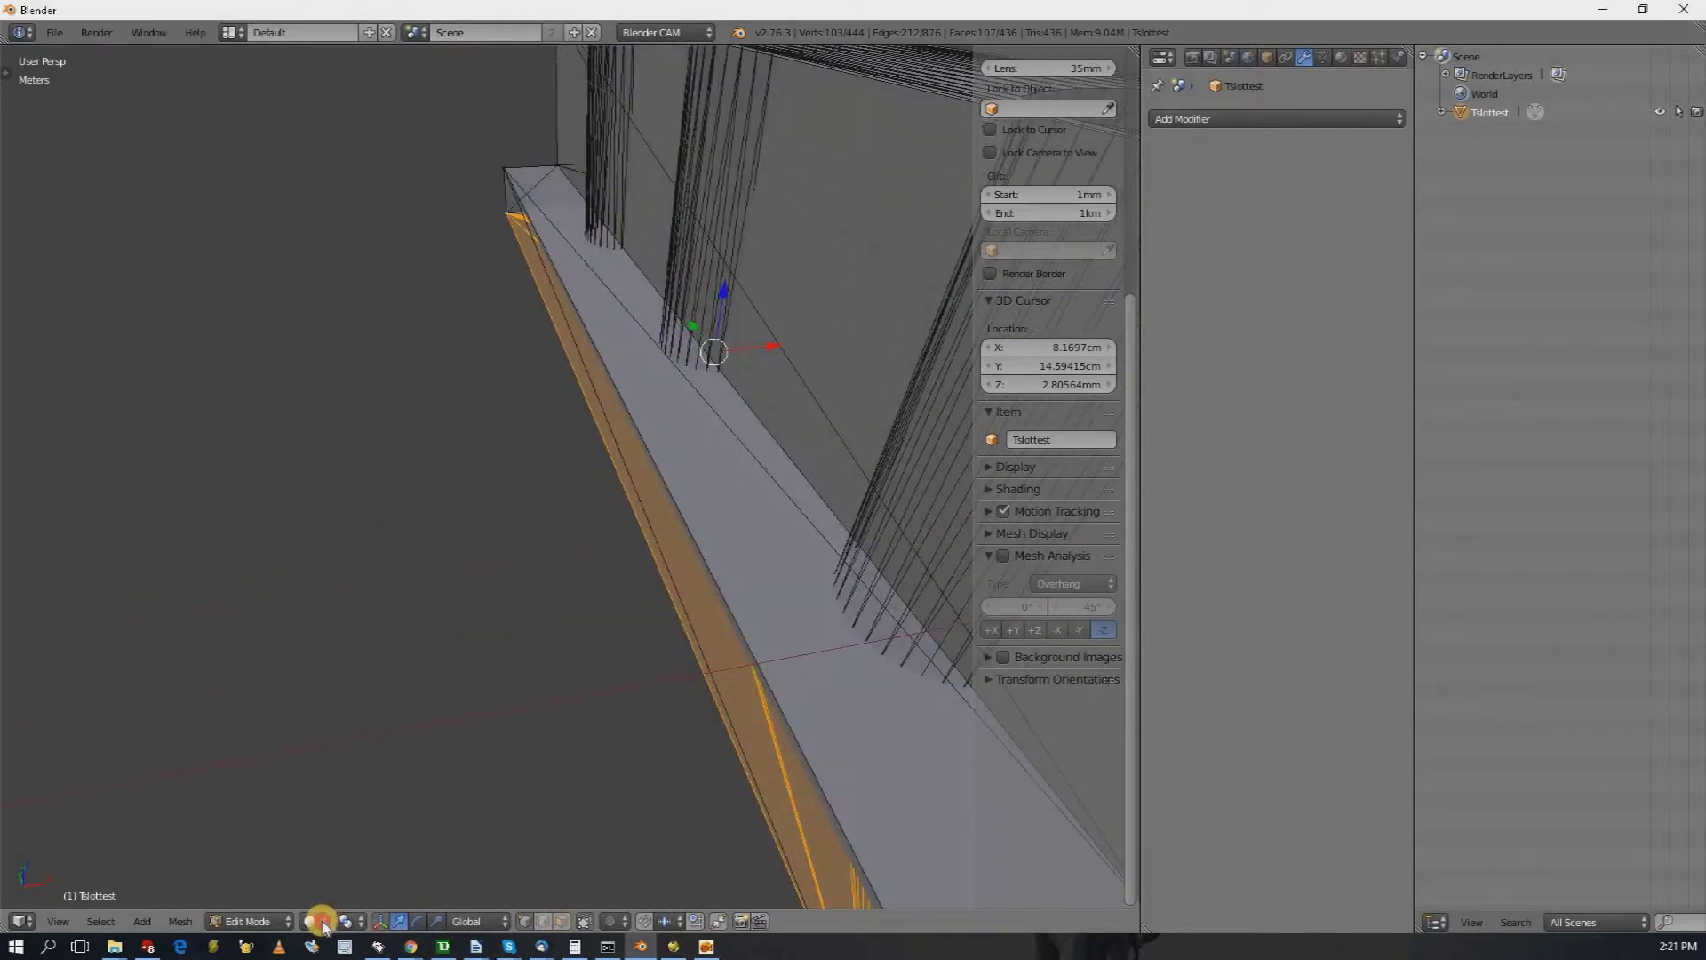
left_click(322, 923)
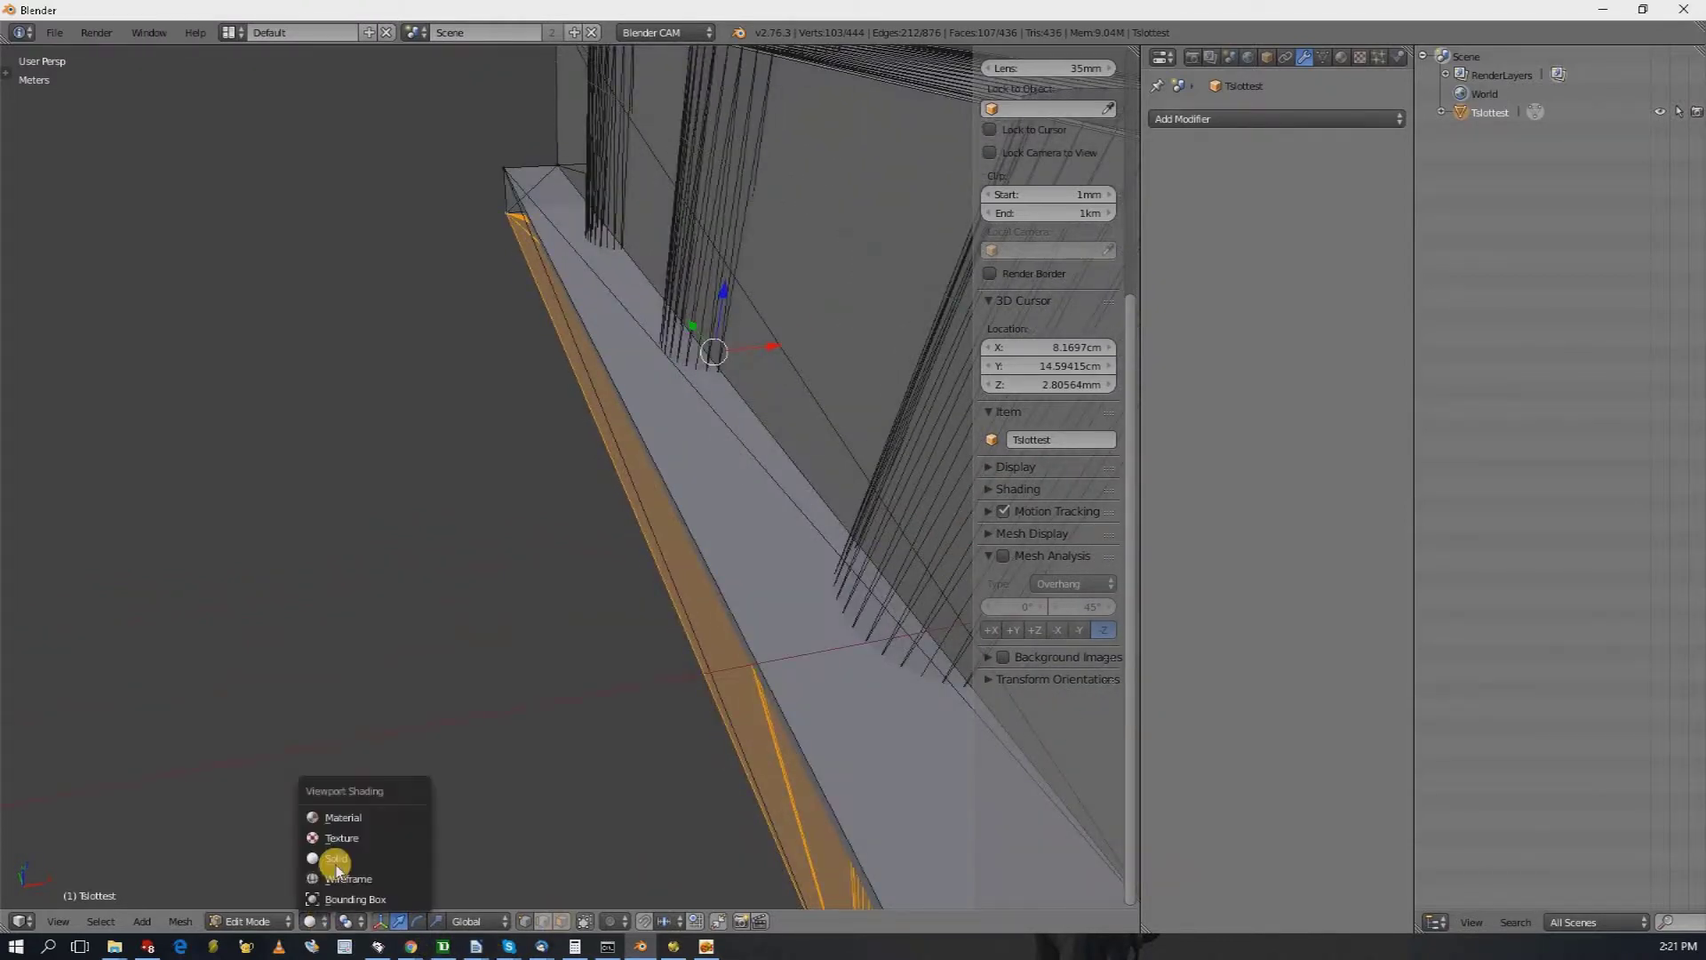
left_click(355, 882)
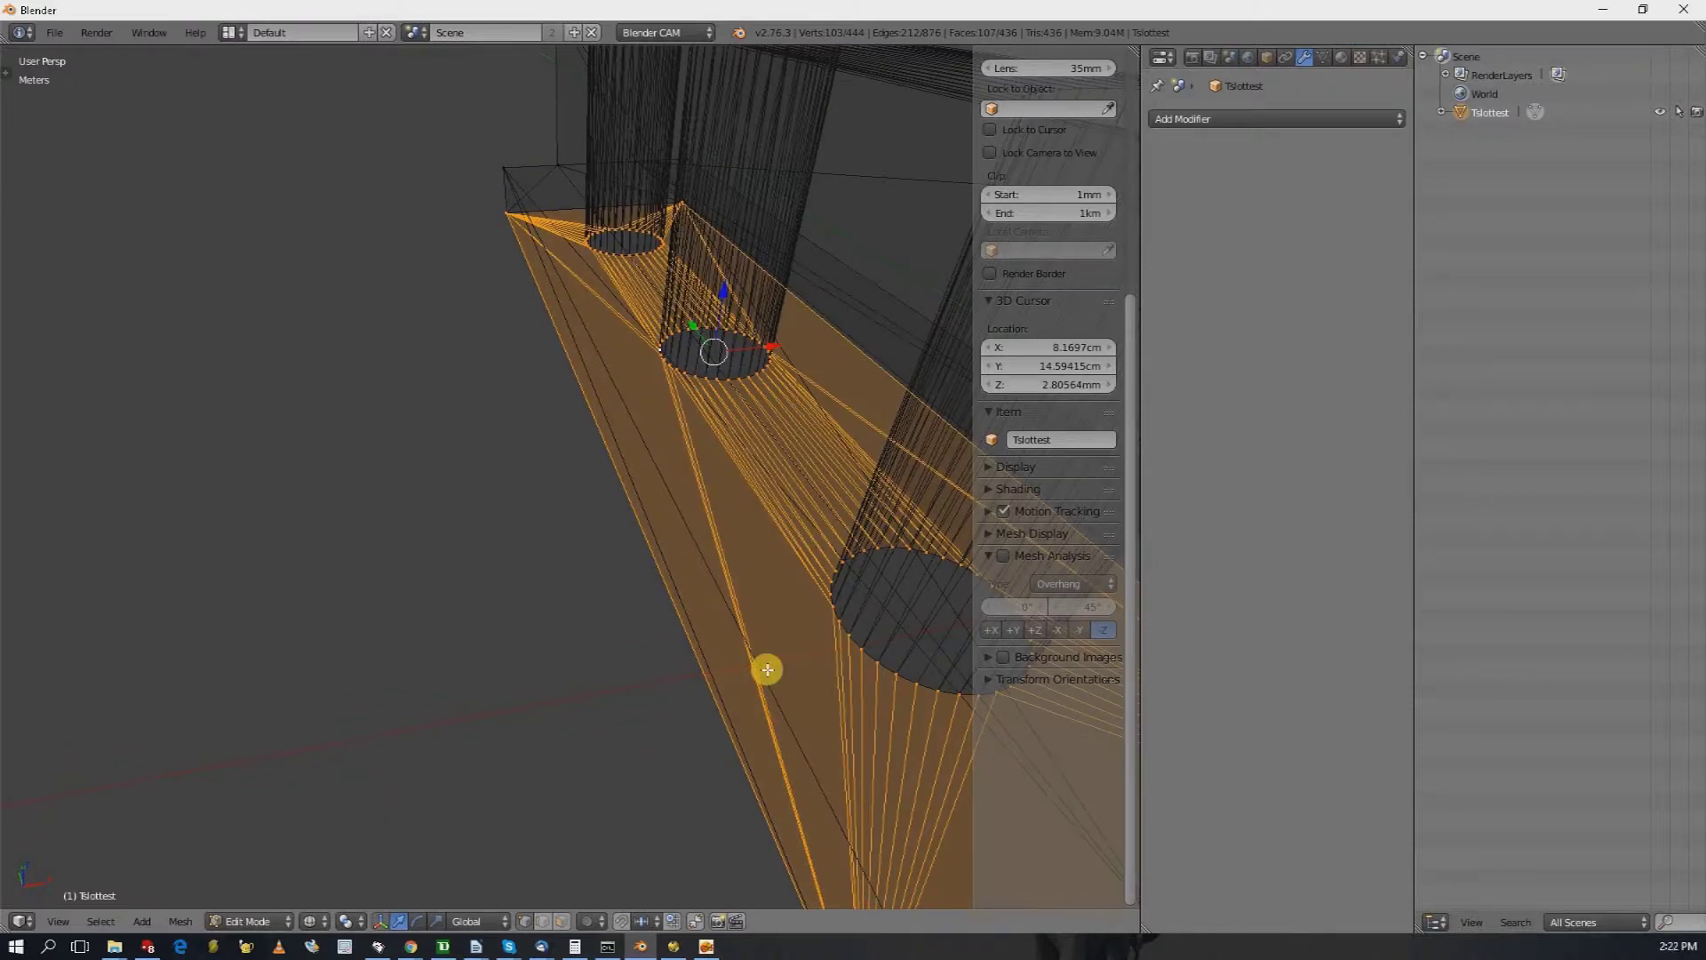
middle_click_drag(768, 669, 781, 659)
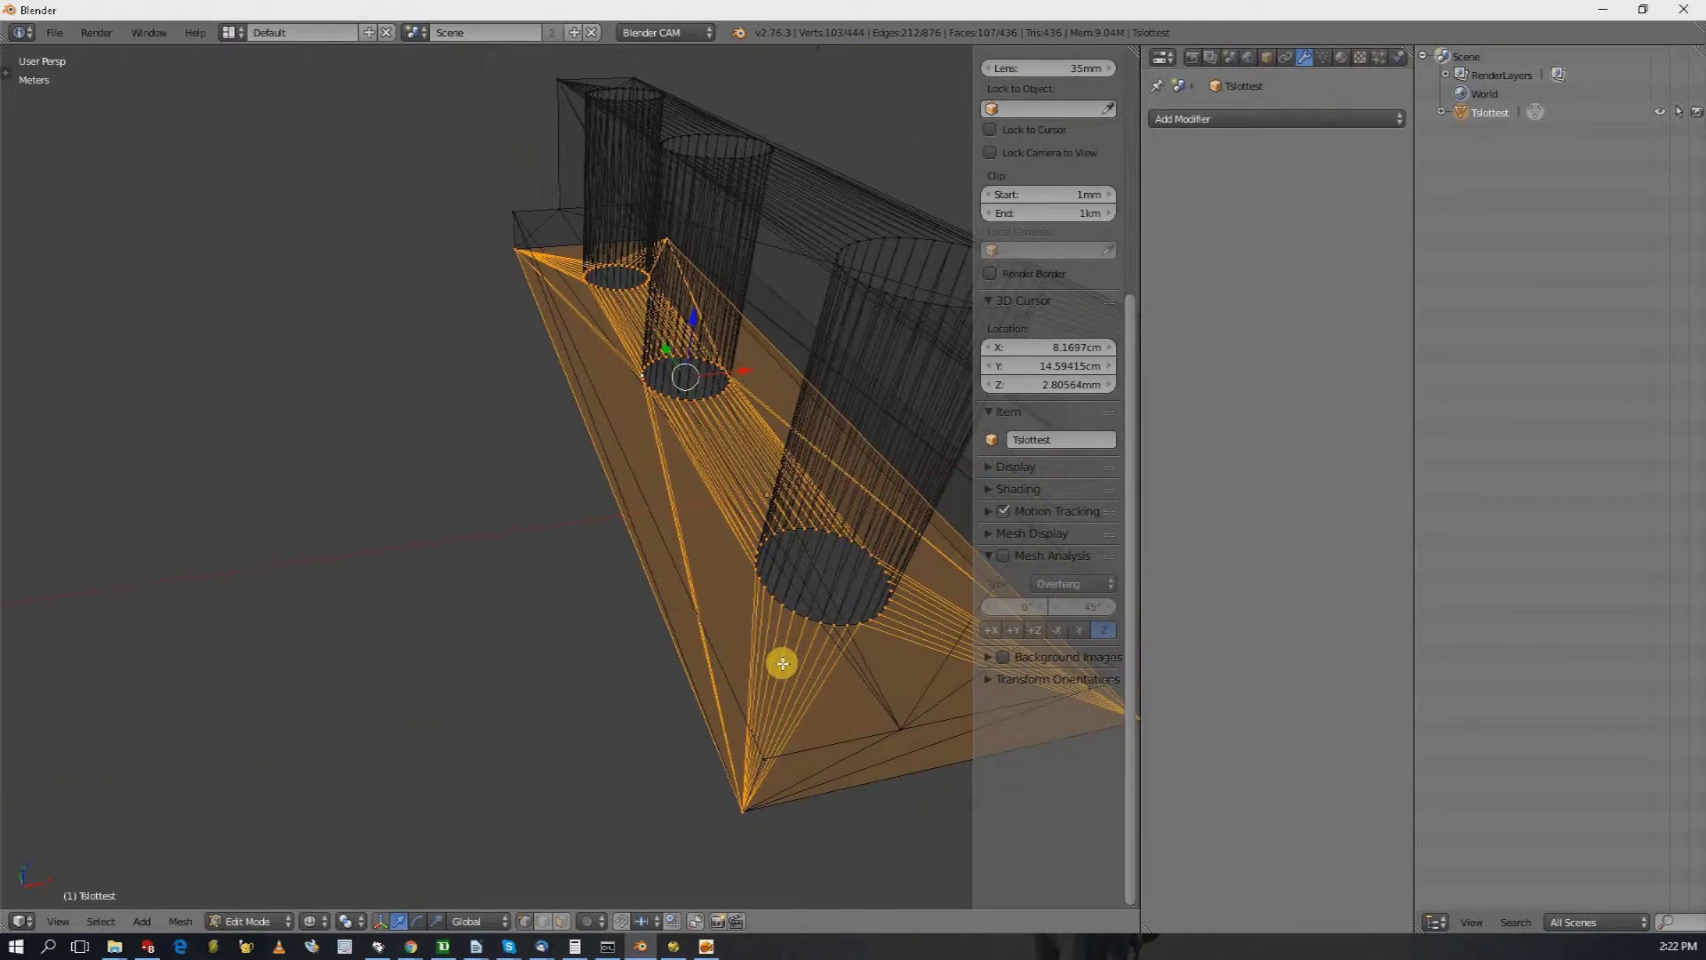
- Change to face selection mode and select the two triangles of the ledge's upper surface
left_click(561, 921)
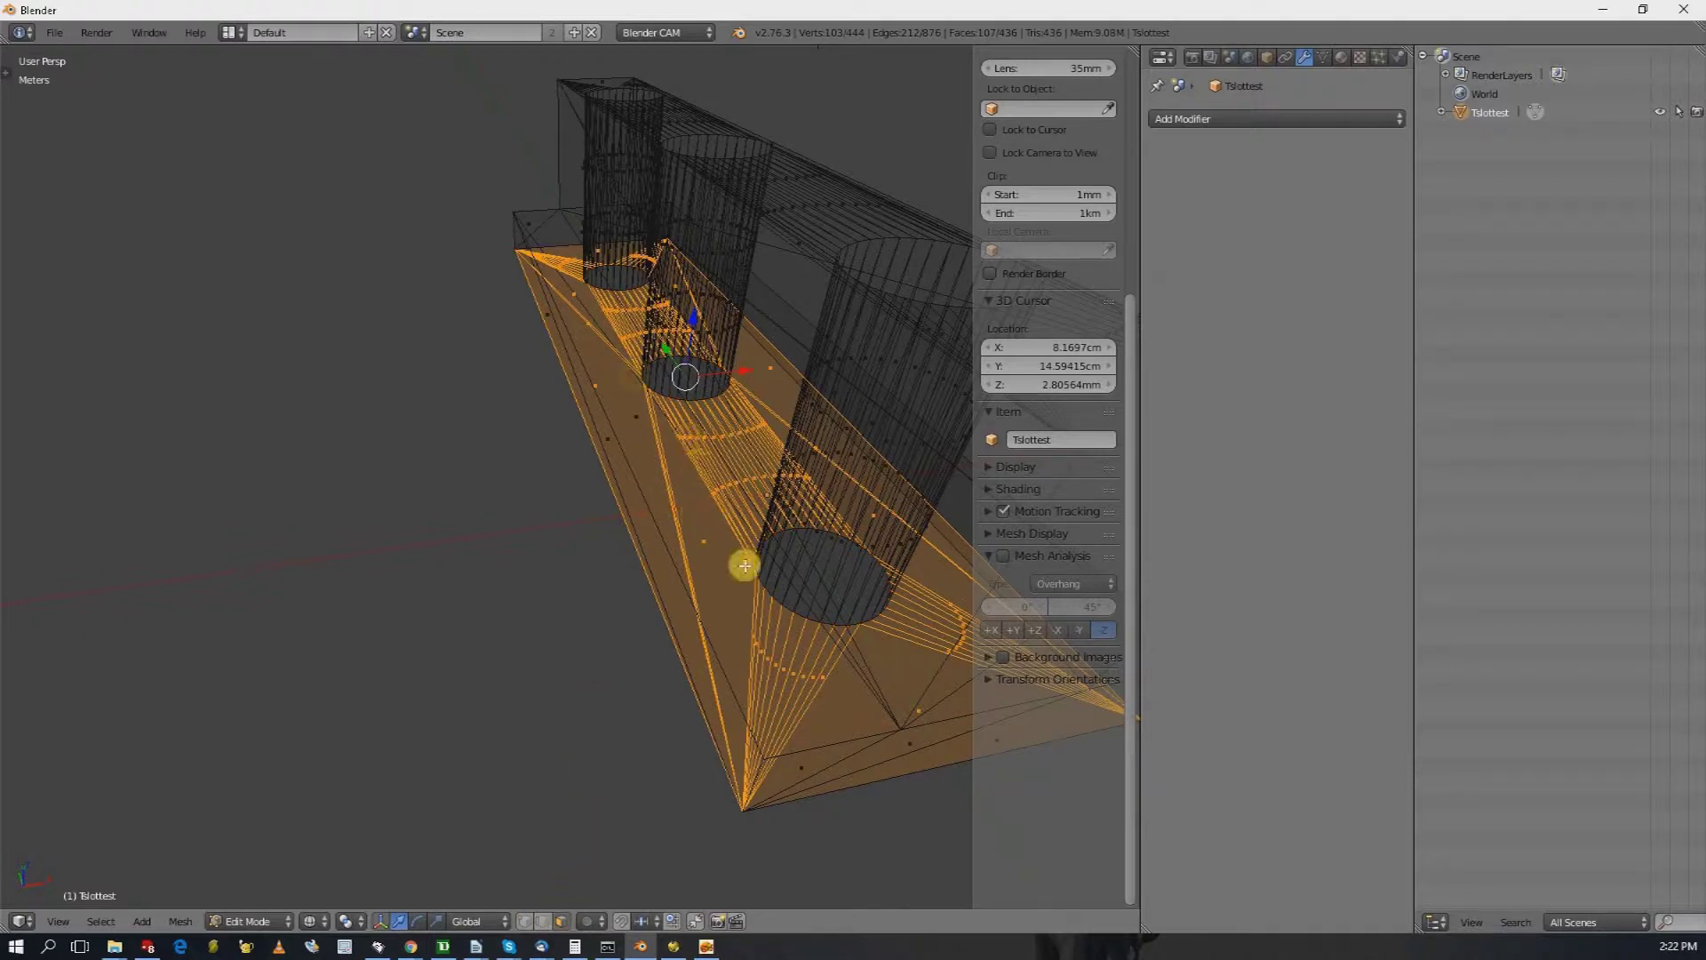
right_click(702, 542)
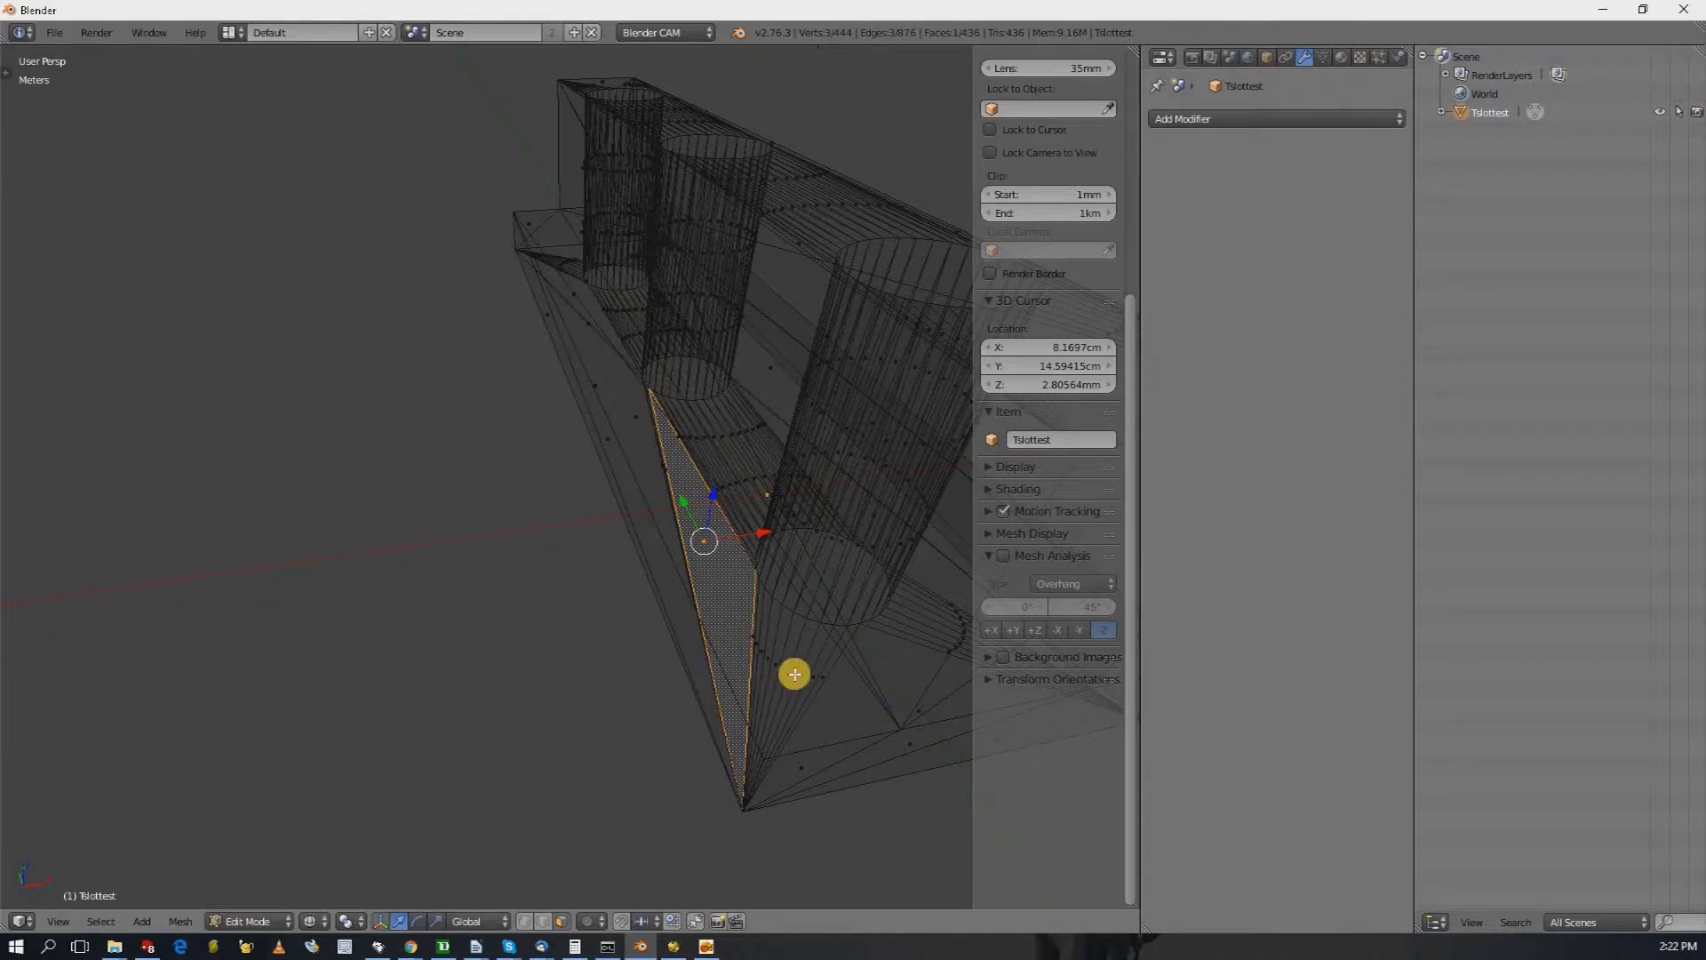
right_click(633, 413)
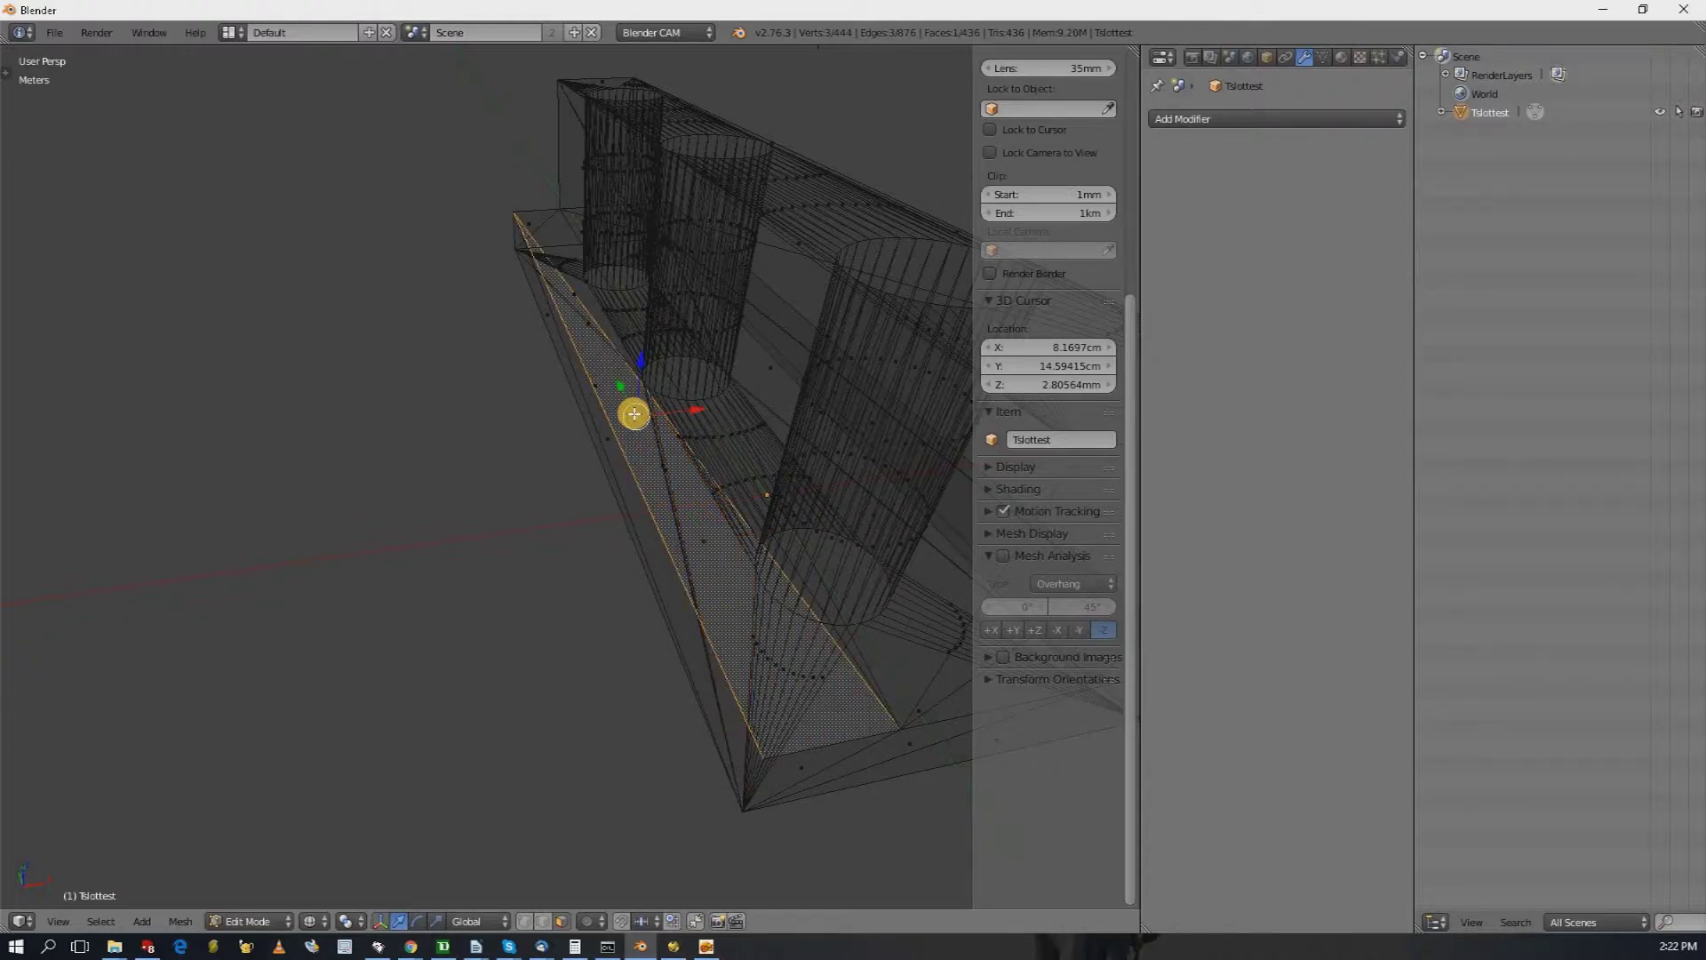
right_click(634, 413)
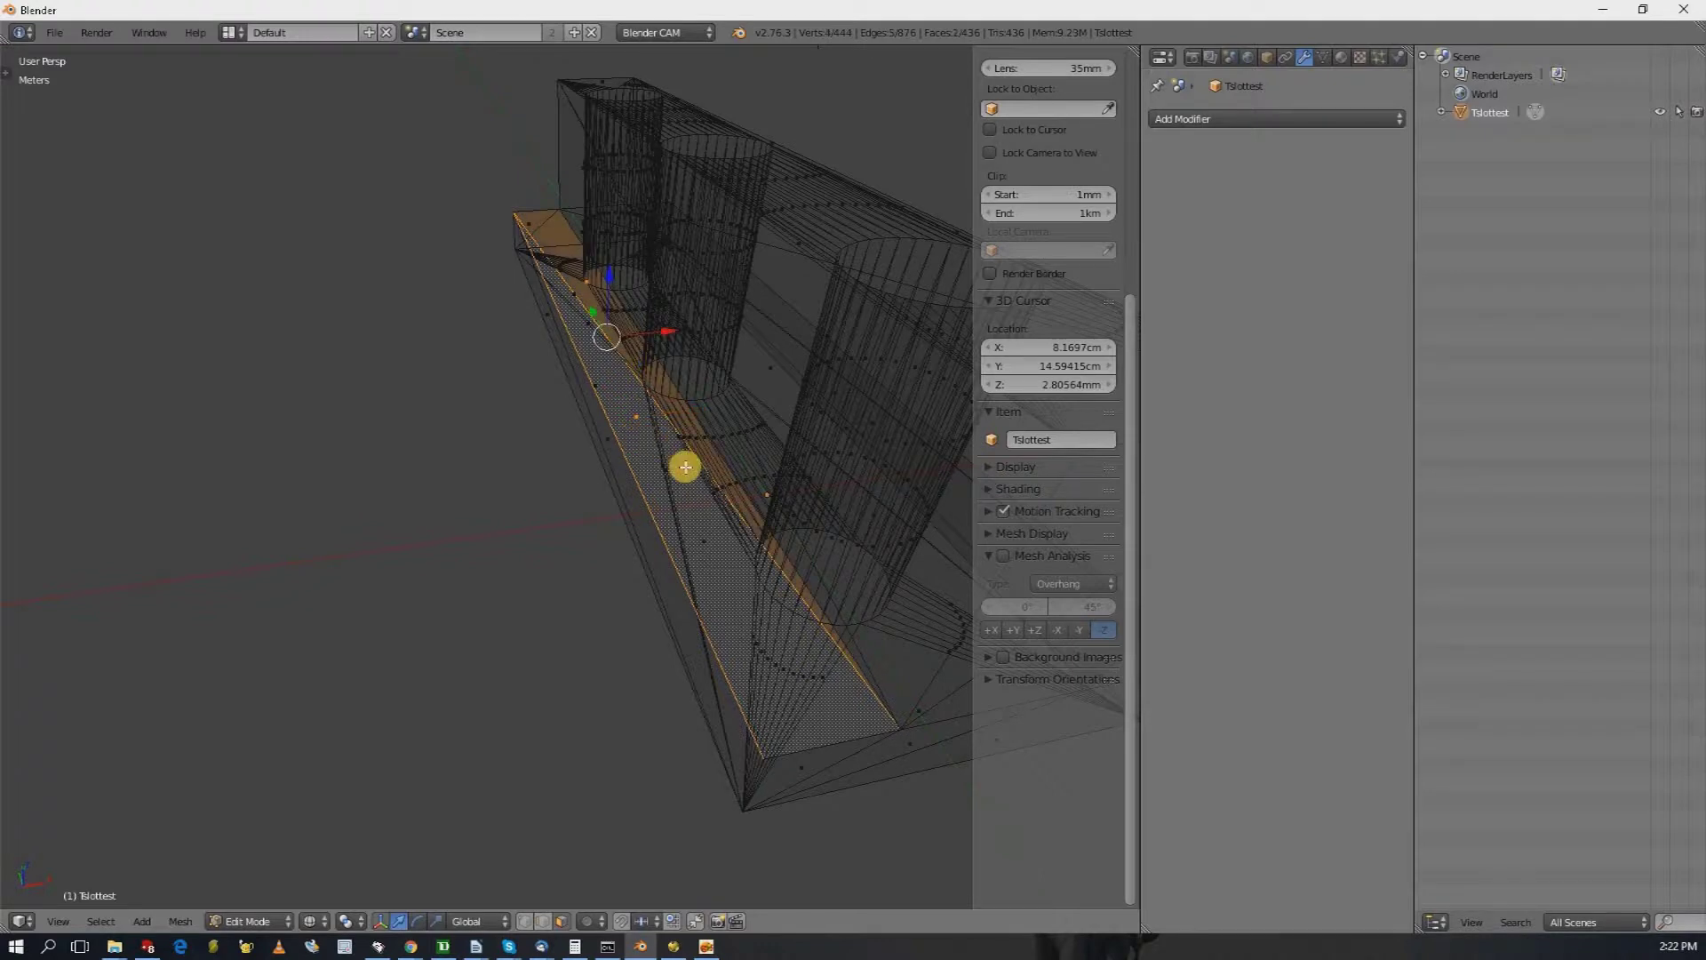
- Try to add the upper-surface triangles of the ledge on the +X side to the face selection in wireframe view
middle_click_drag(686, 467, 639, 542)
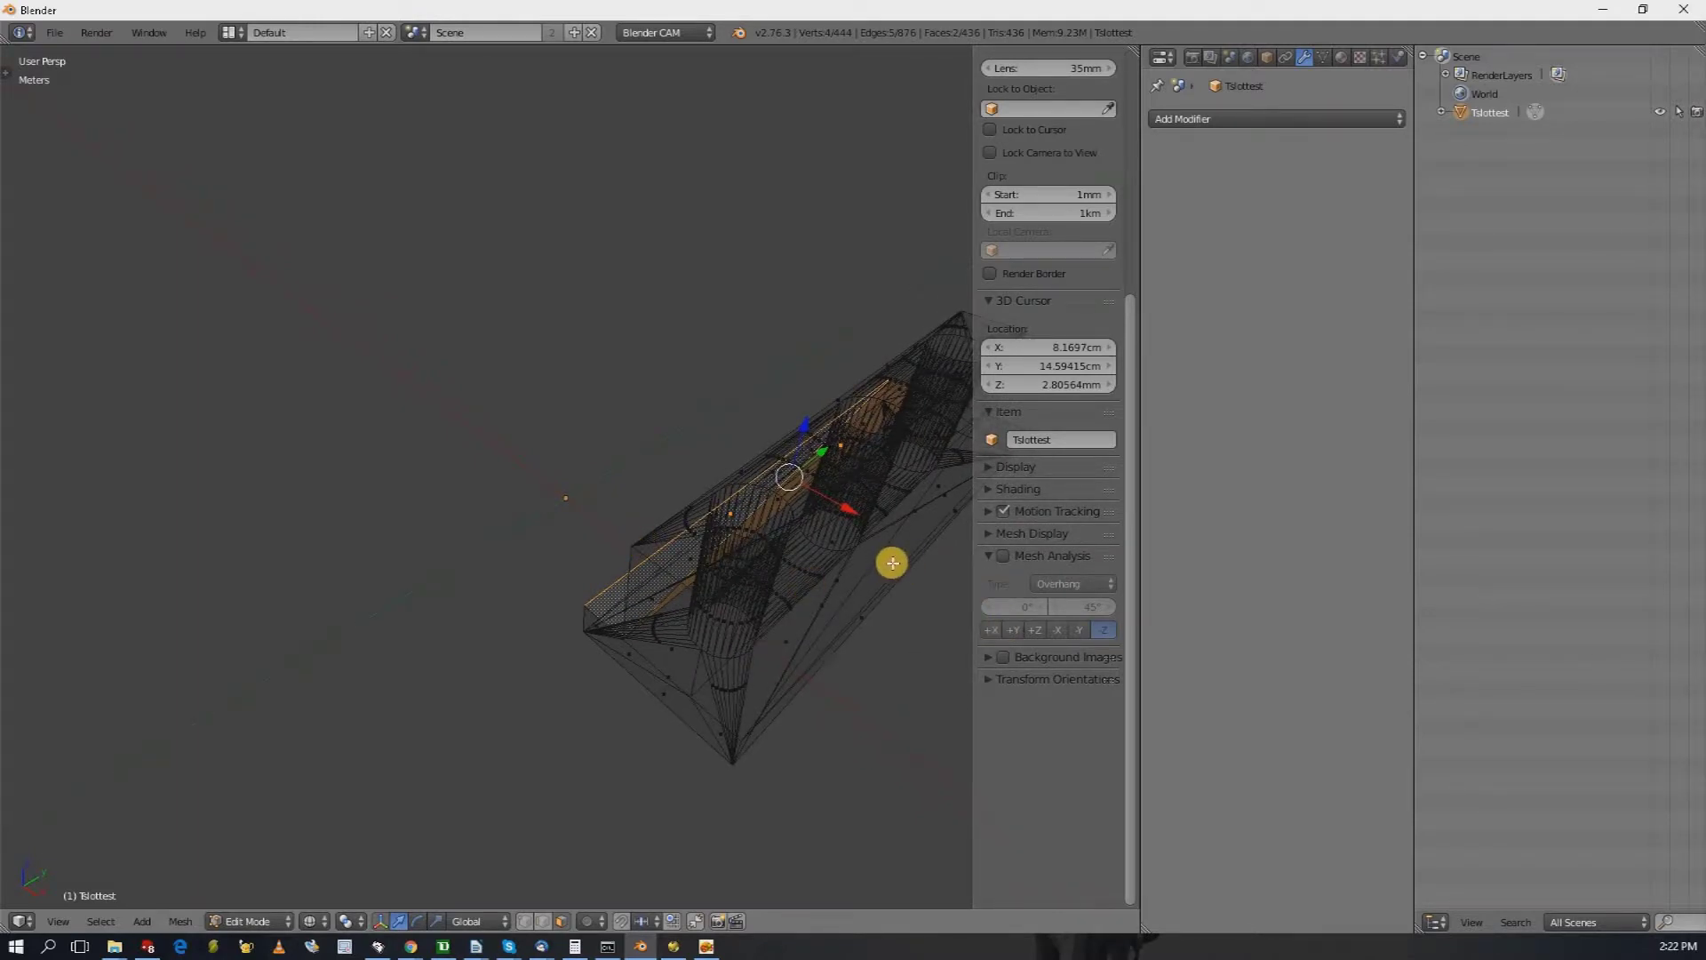
right_click(887, 561, "shift")
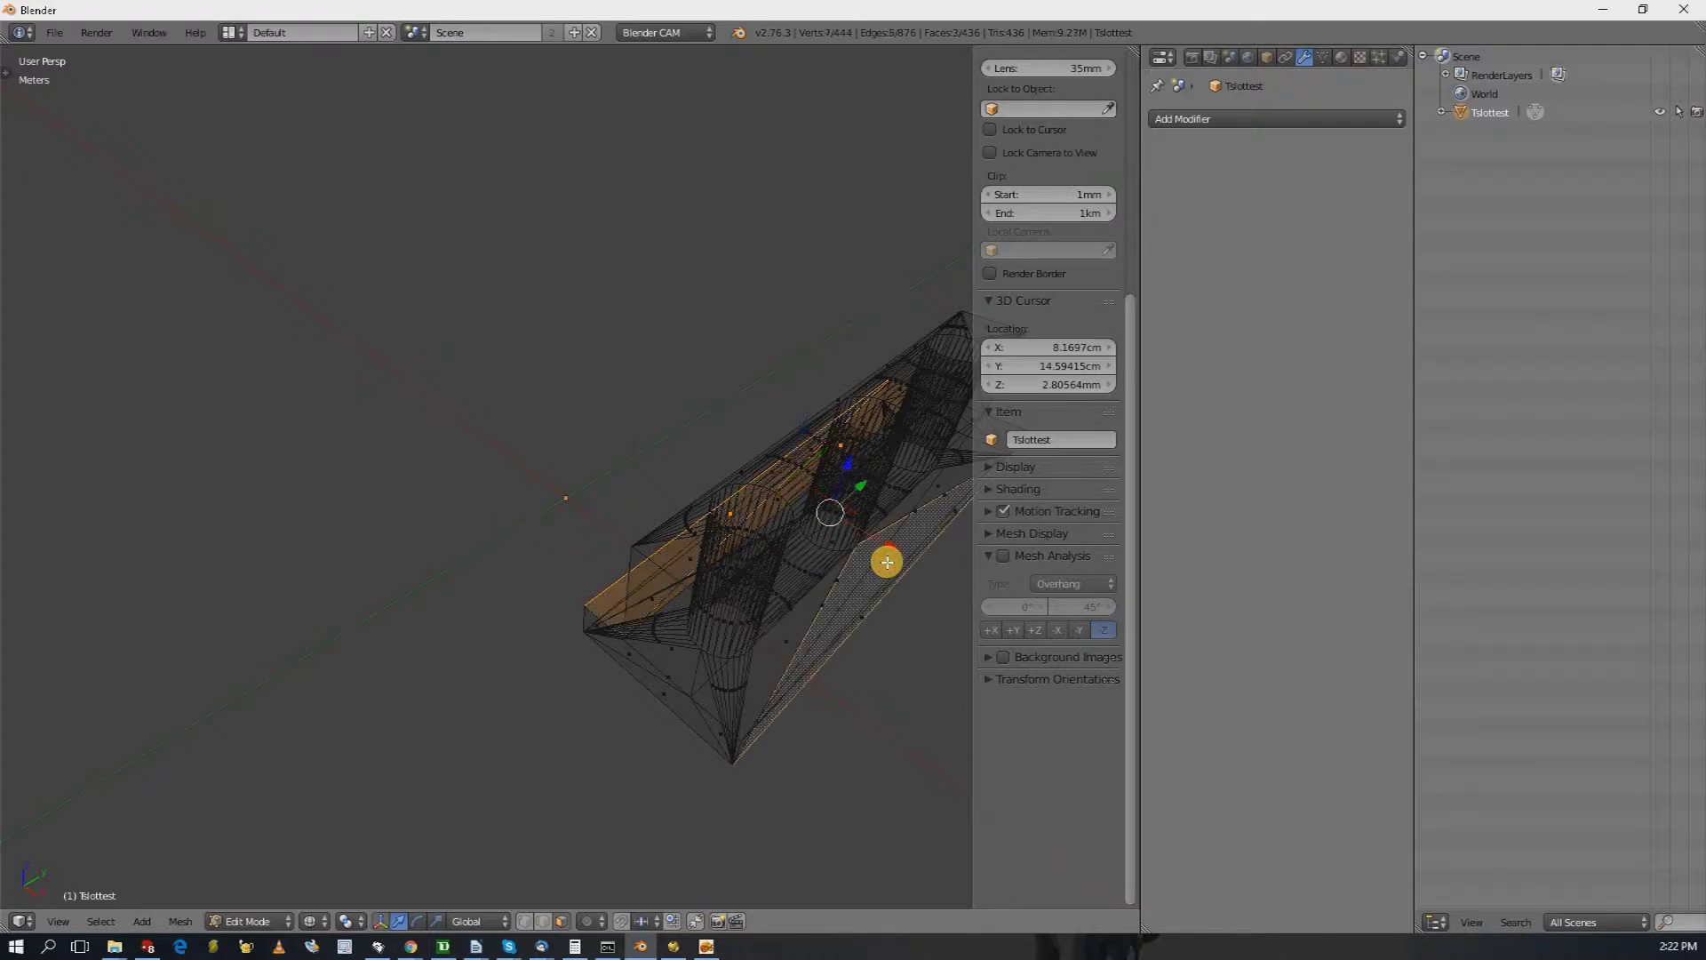
mouse_move(872, 493)
middle_mouse_down()
mouse_move(858, 495)
mouse_move(872, 497)
middle_mouse_up()
right_click(865, 497, "shift")
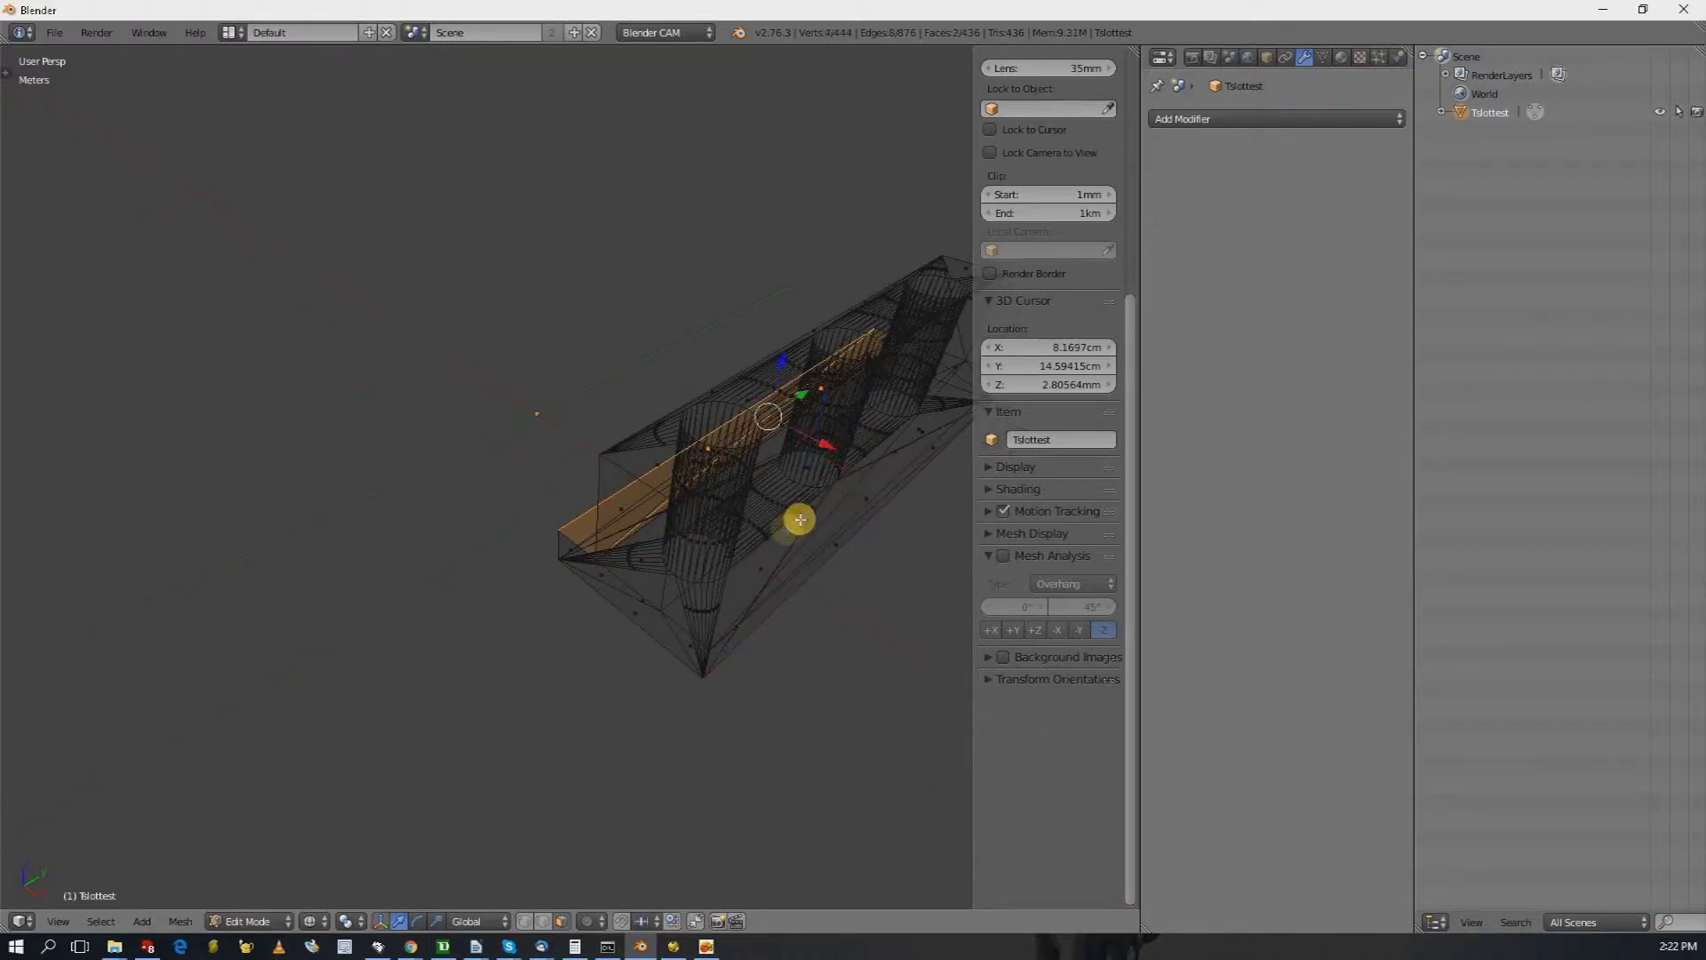
right_click(763, 569, "shift")
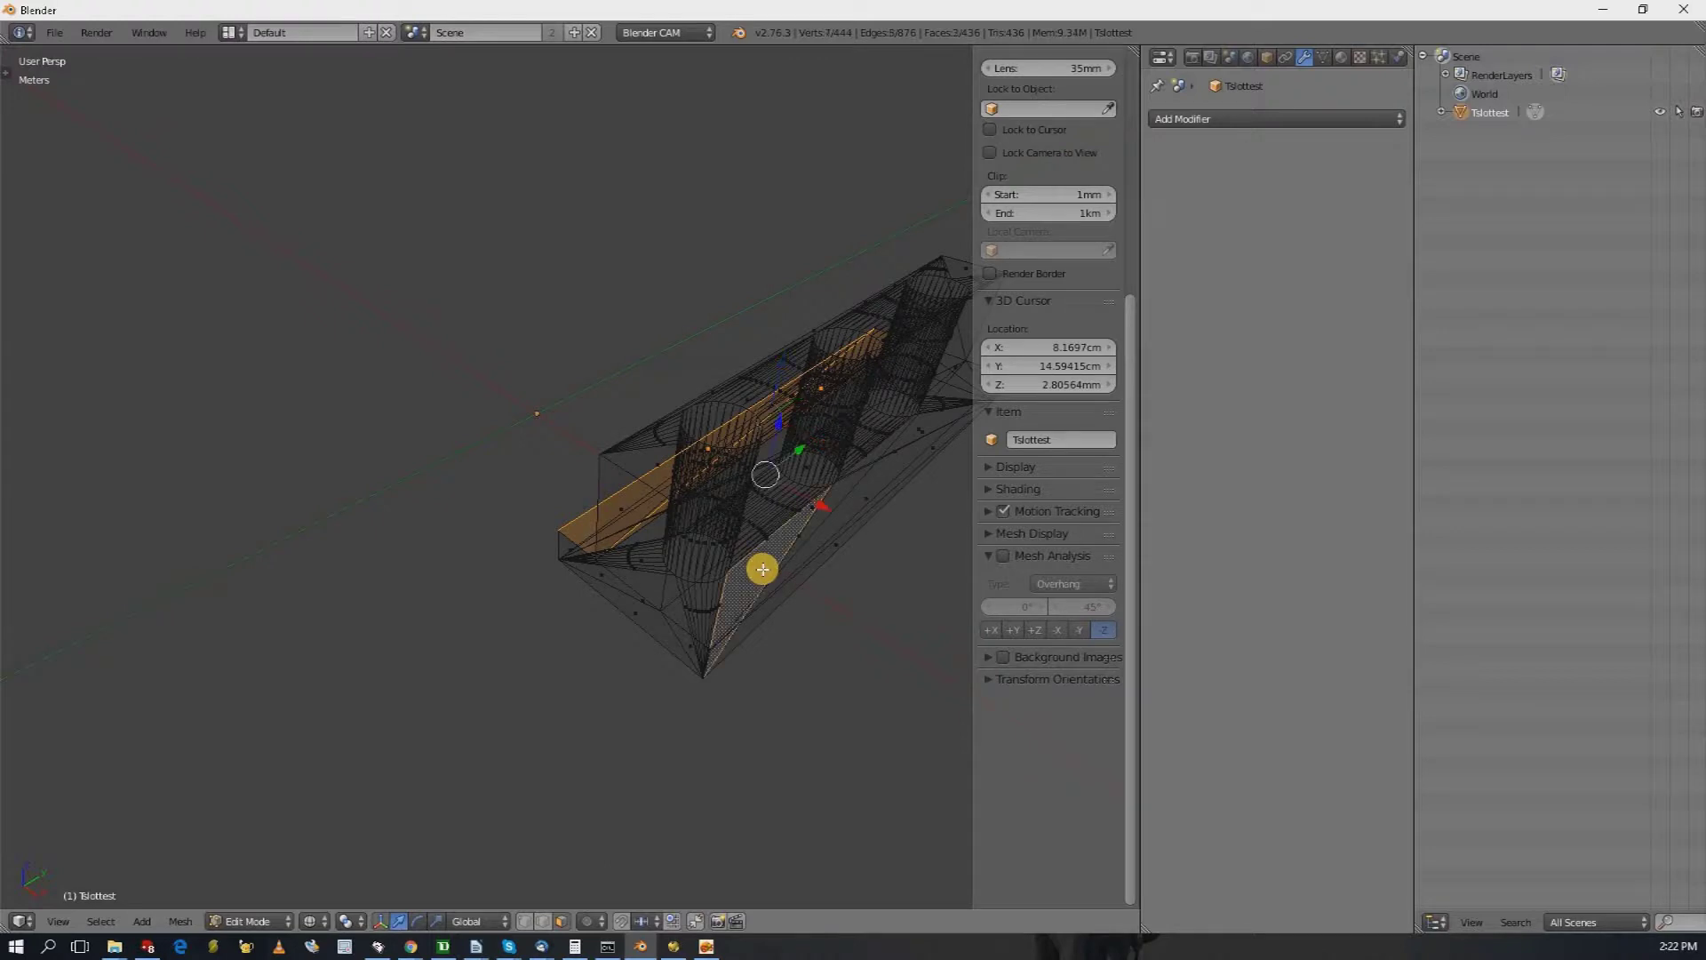
right_click(809, 556, "shift")
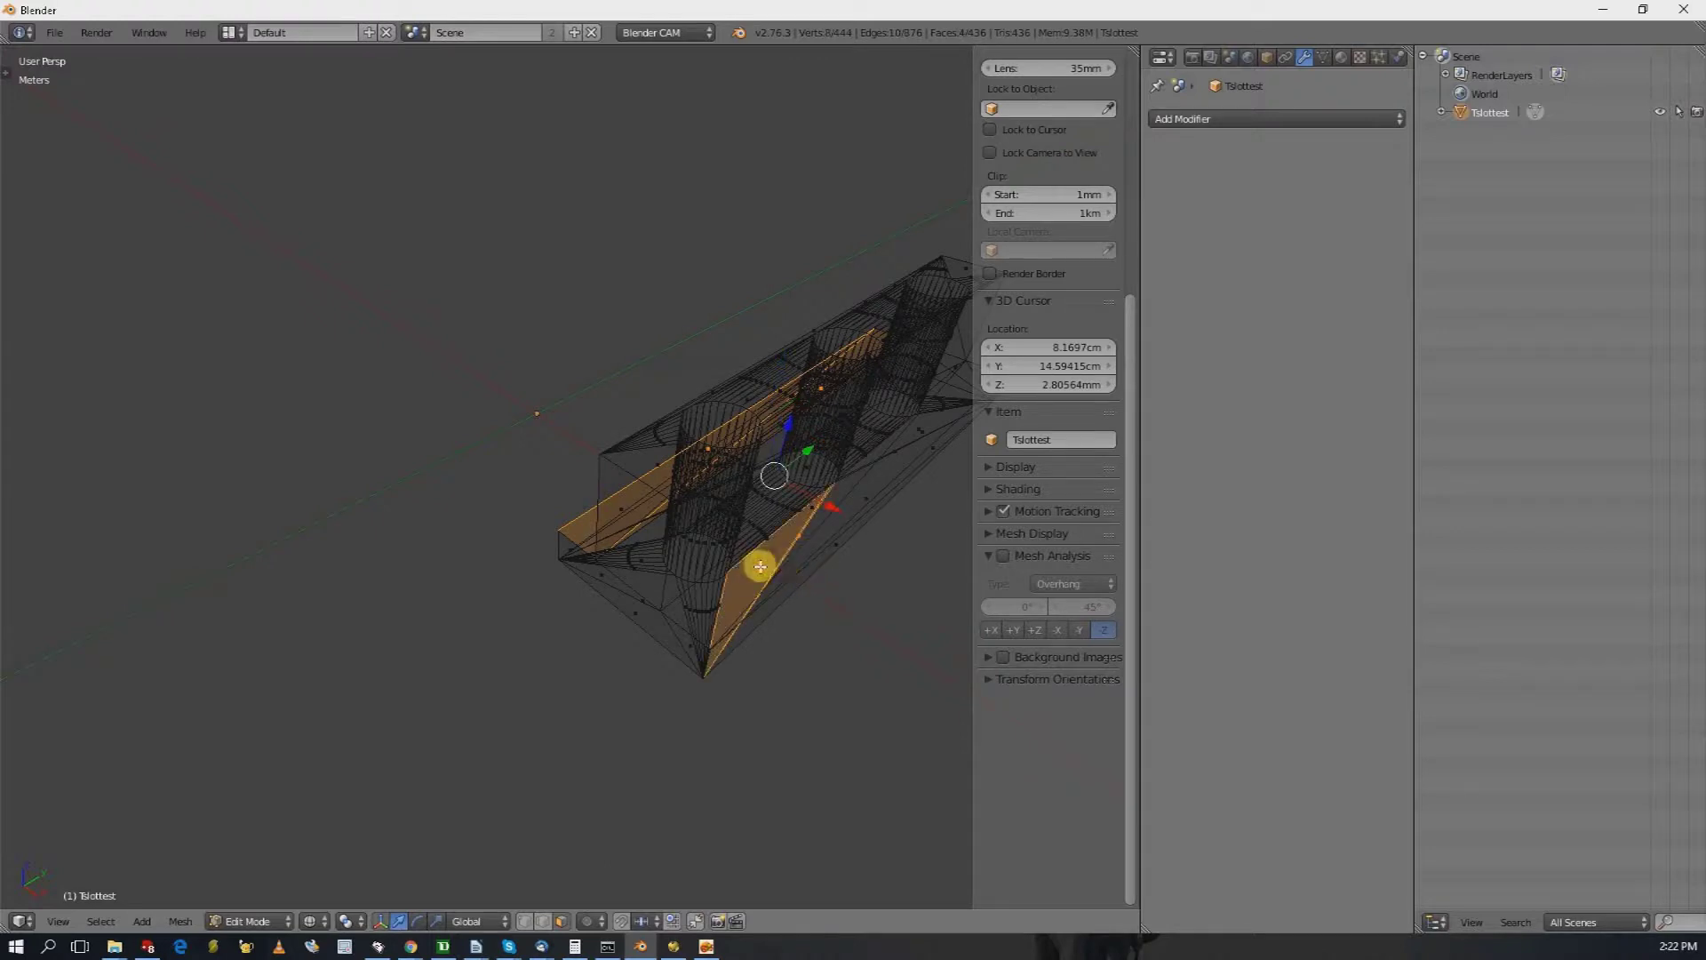
right_click(760, 566, "shift")
- Select individual triangles along the +X ledge one by one to find those that form its upper surface
right_click(779, 565)
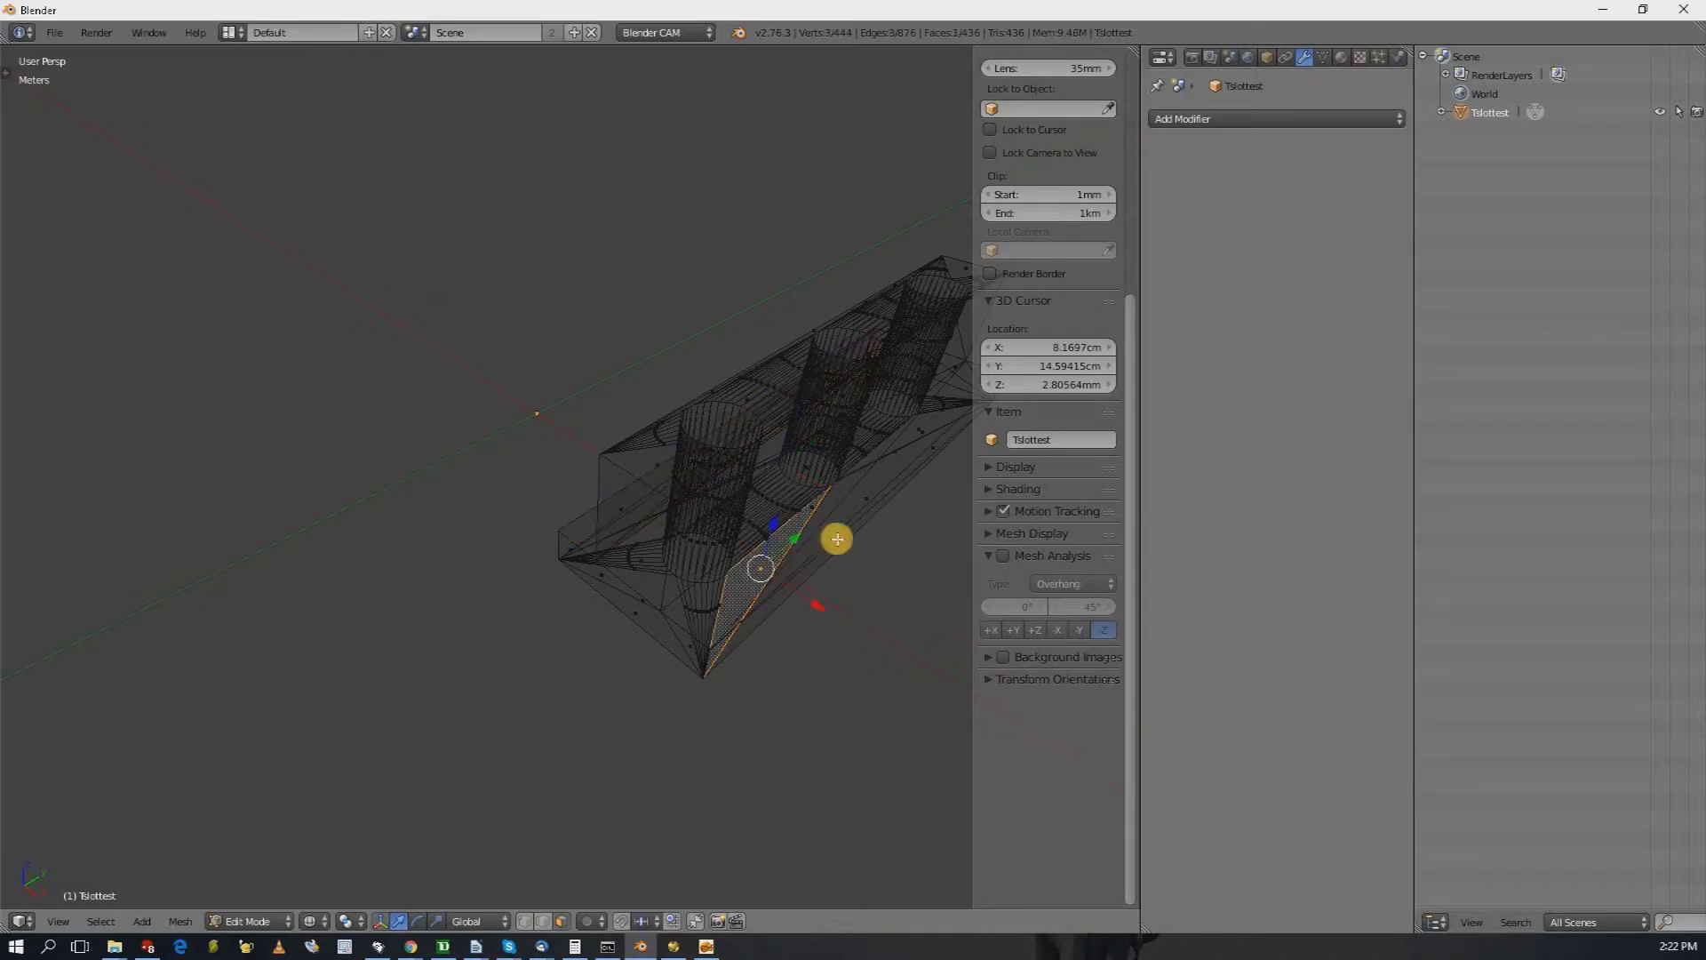
middle_click_drag(857, 491, 854, 701)
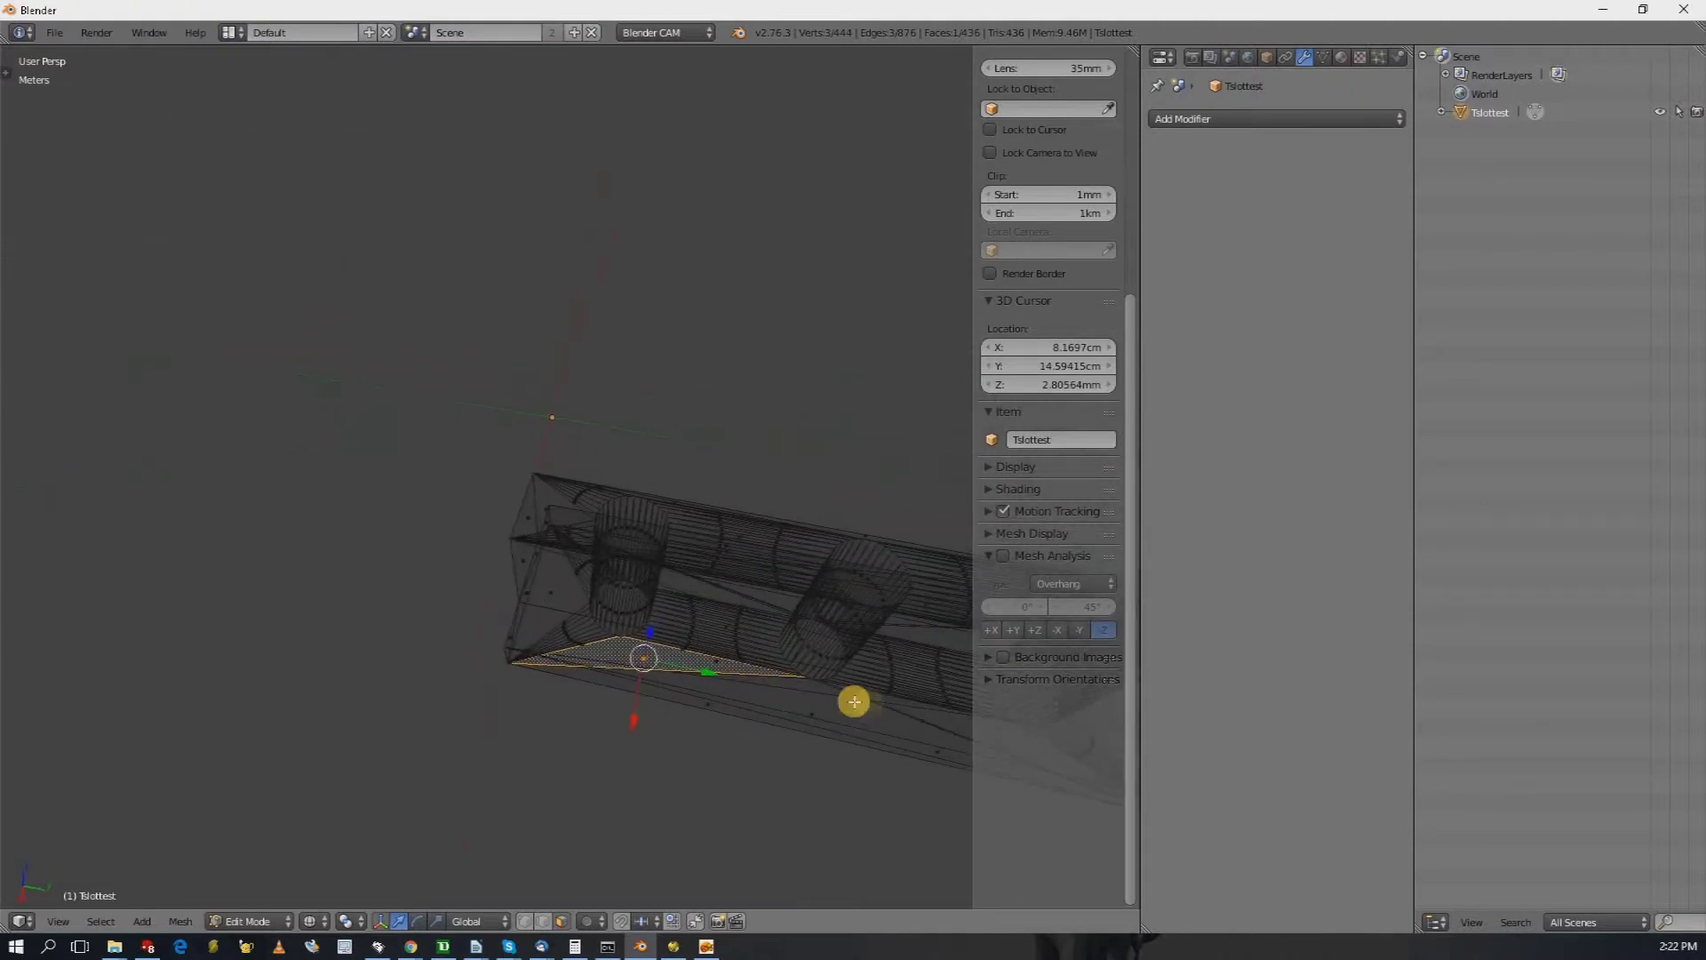
right_click(943, 727)
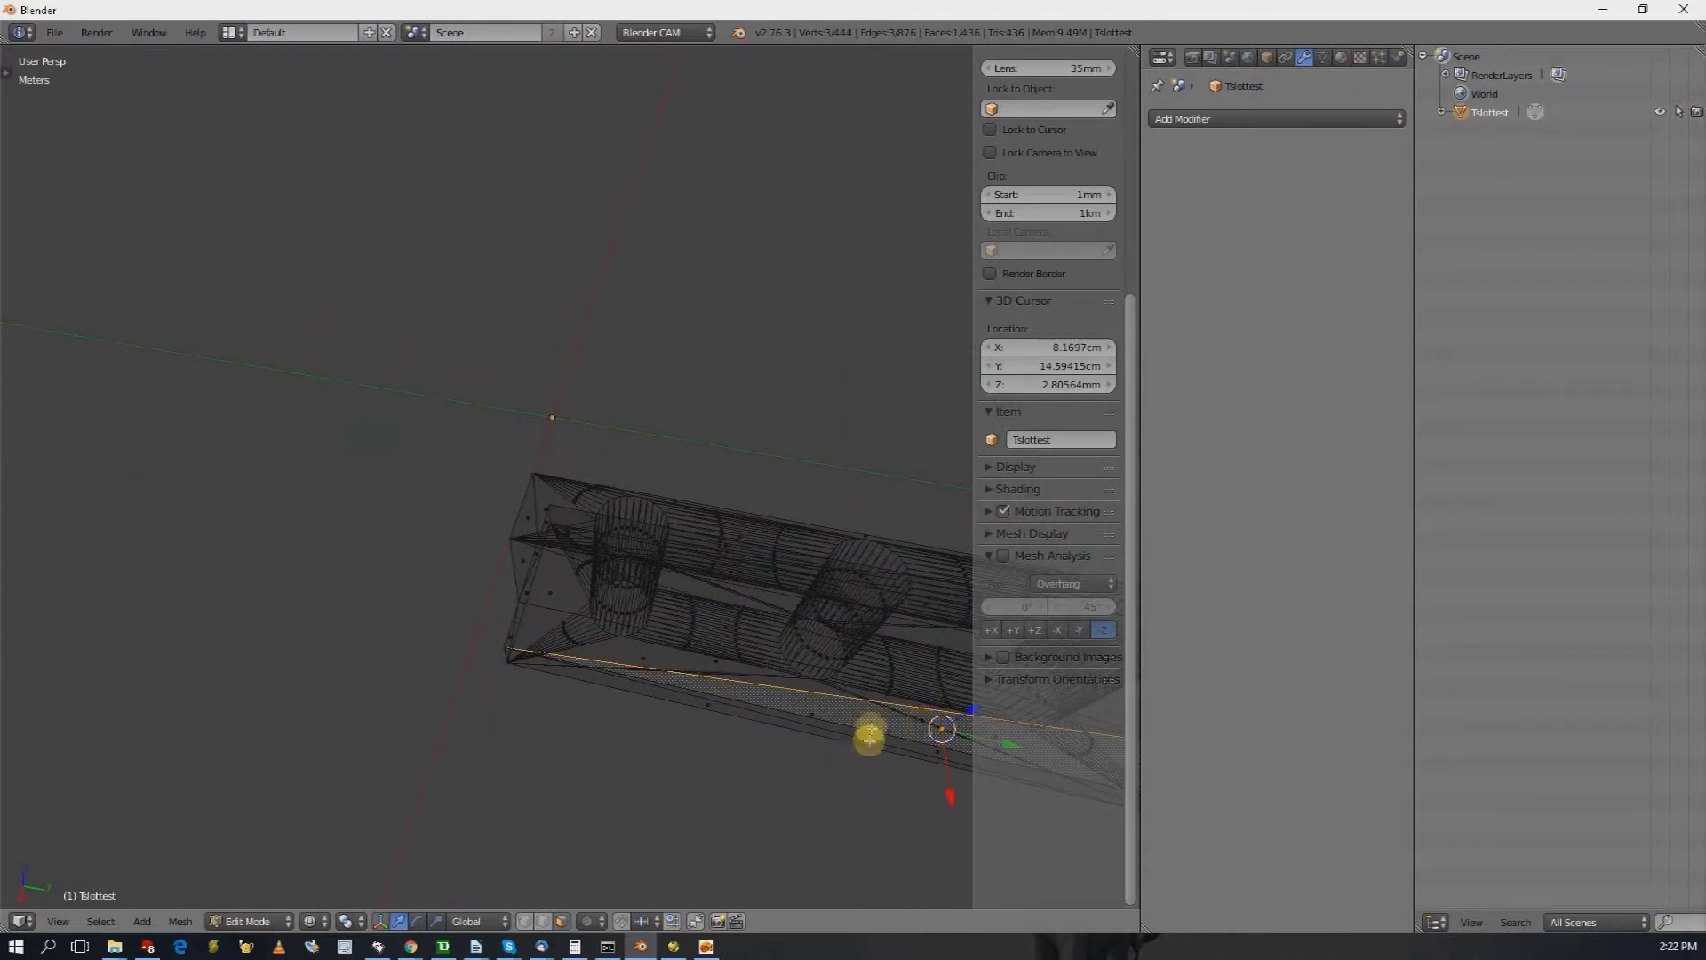
middle_click_drag(868, 732, 984, 782)
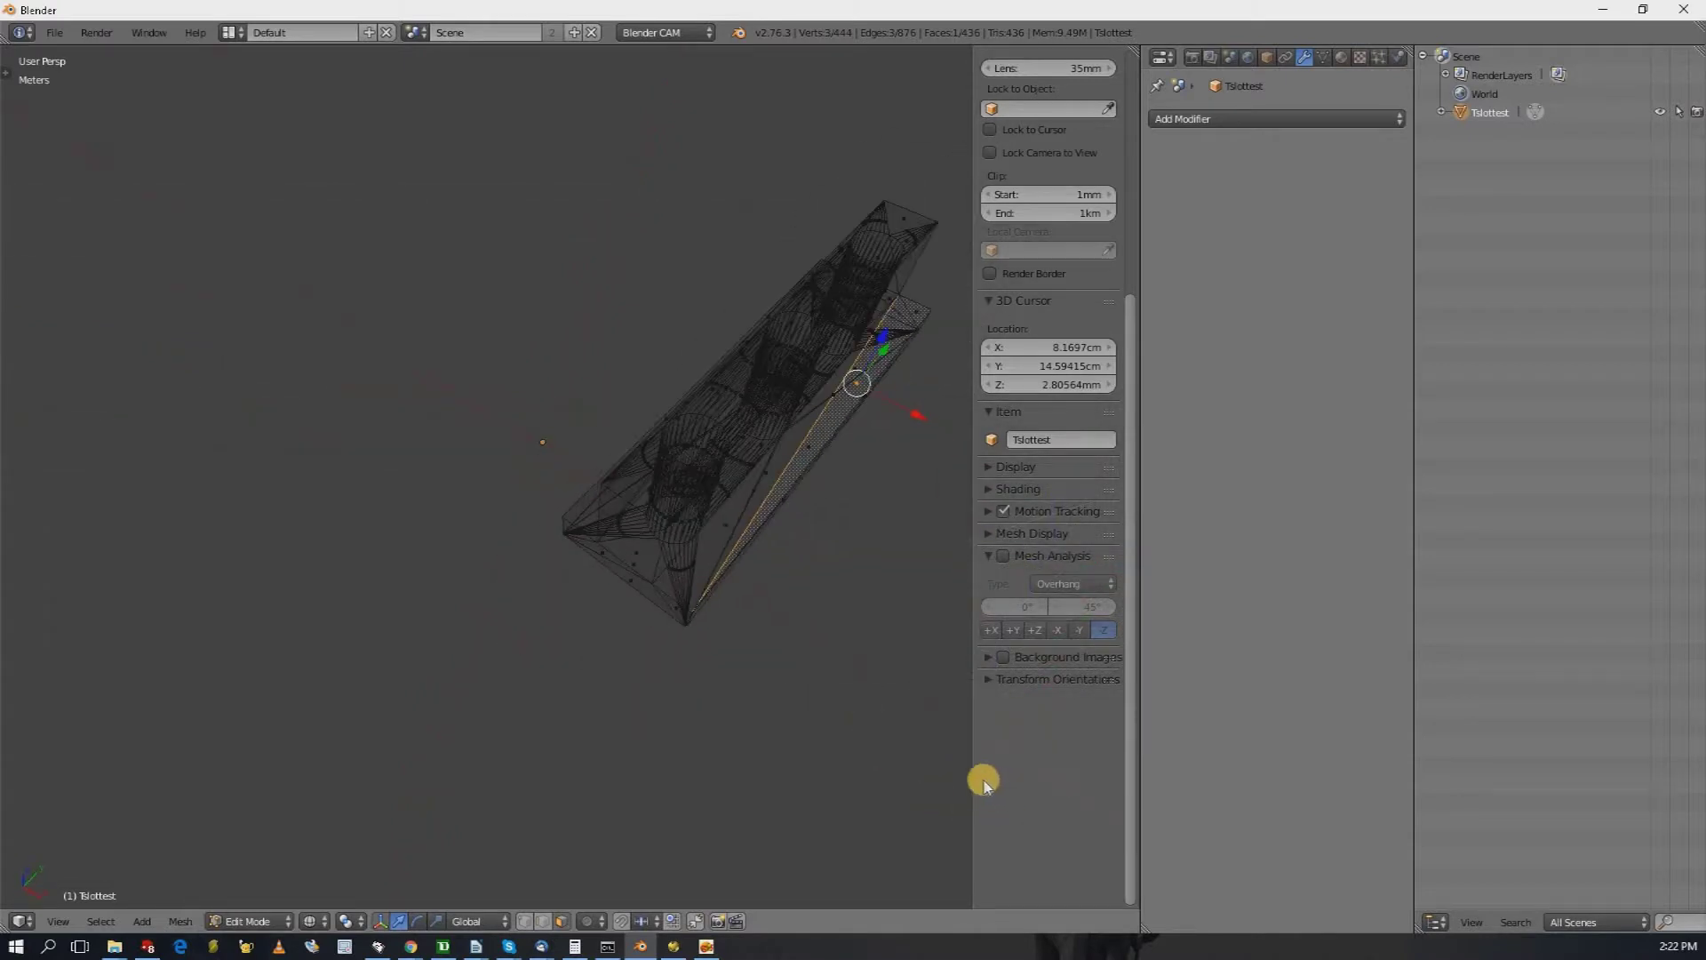
right_click(801, 508)
middle_click_drag(762, 396, 746, 437)
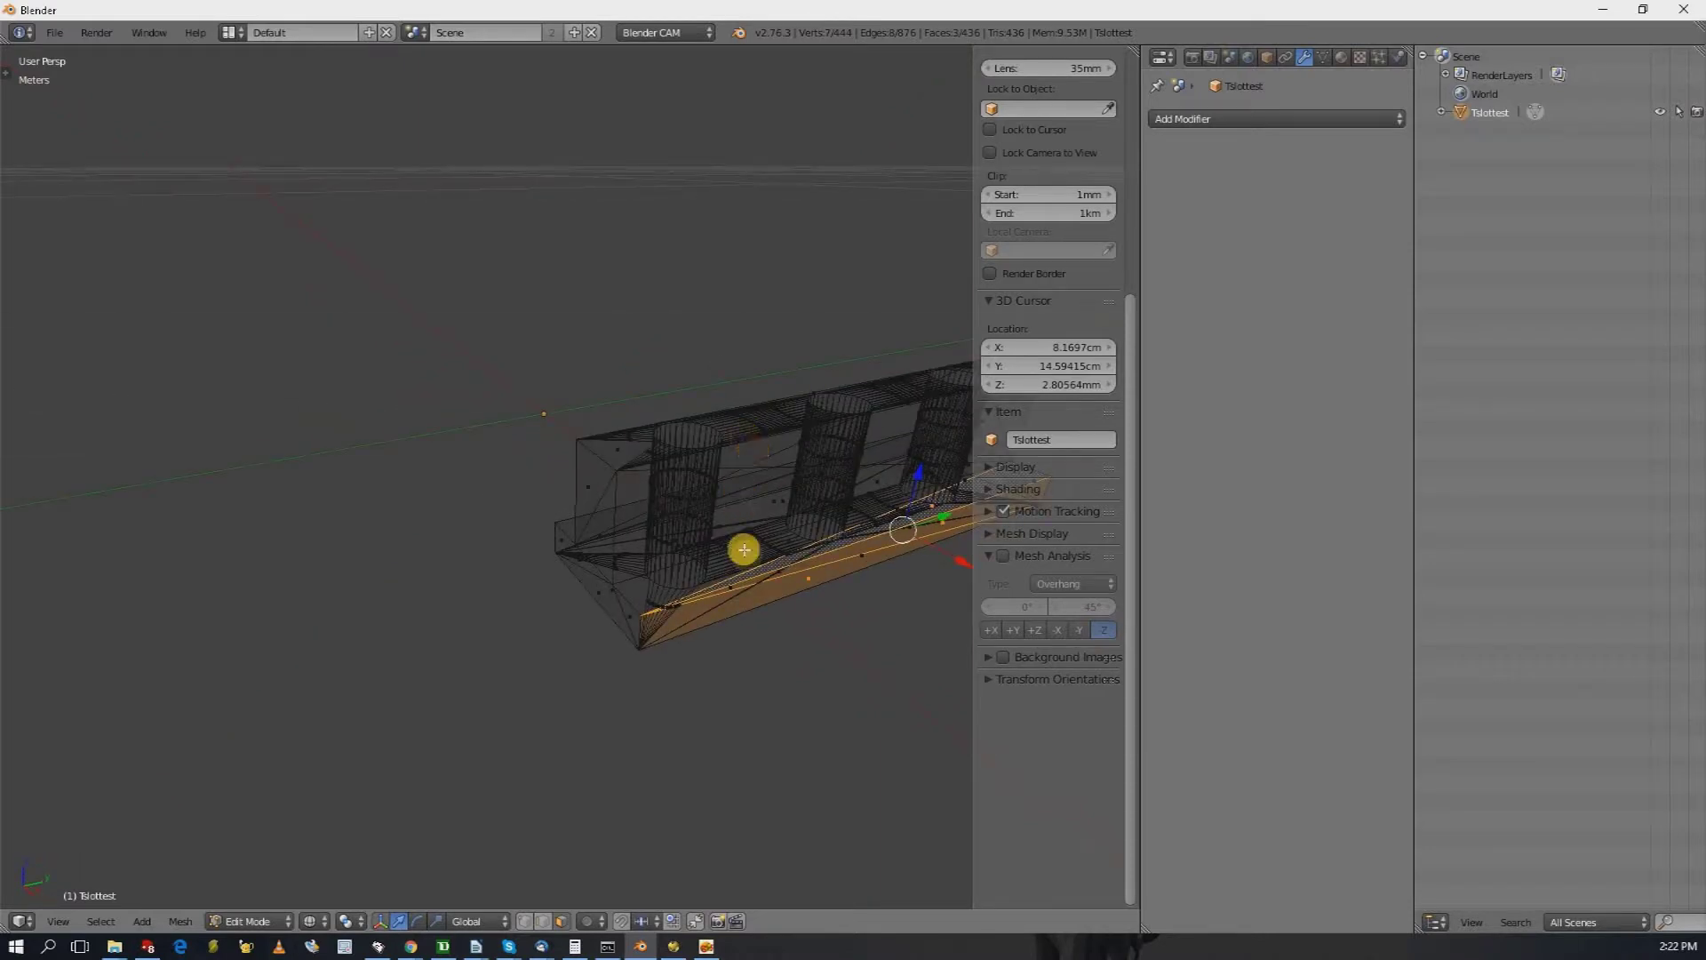
middle_click_drag(773, 602, 731, 559)
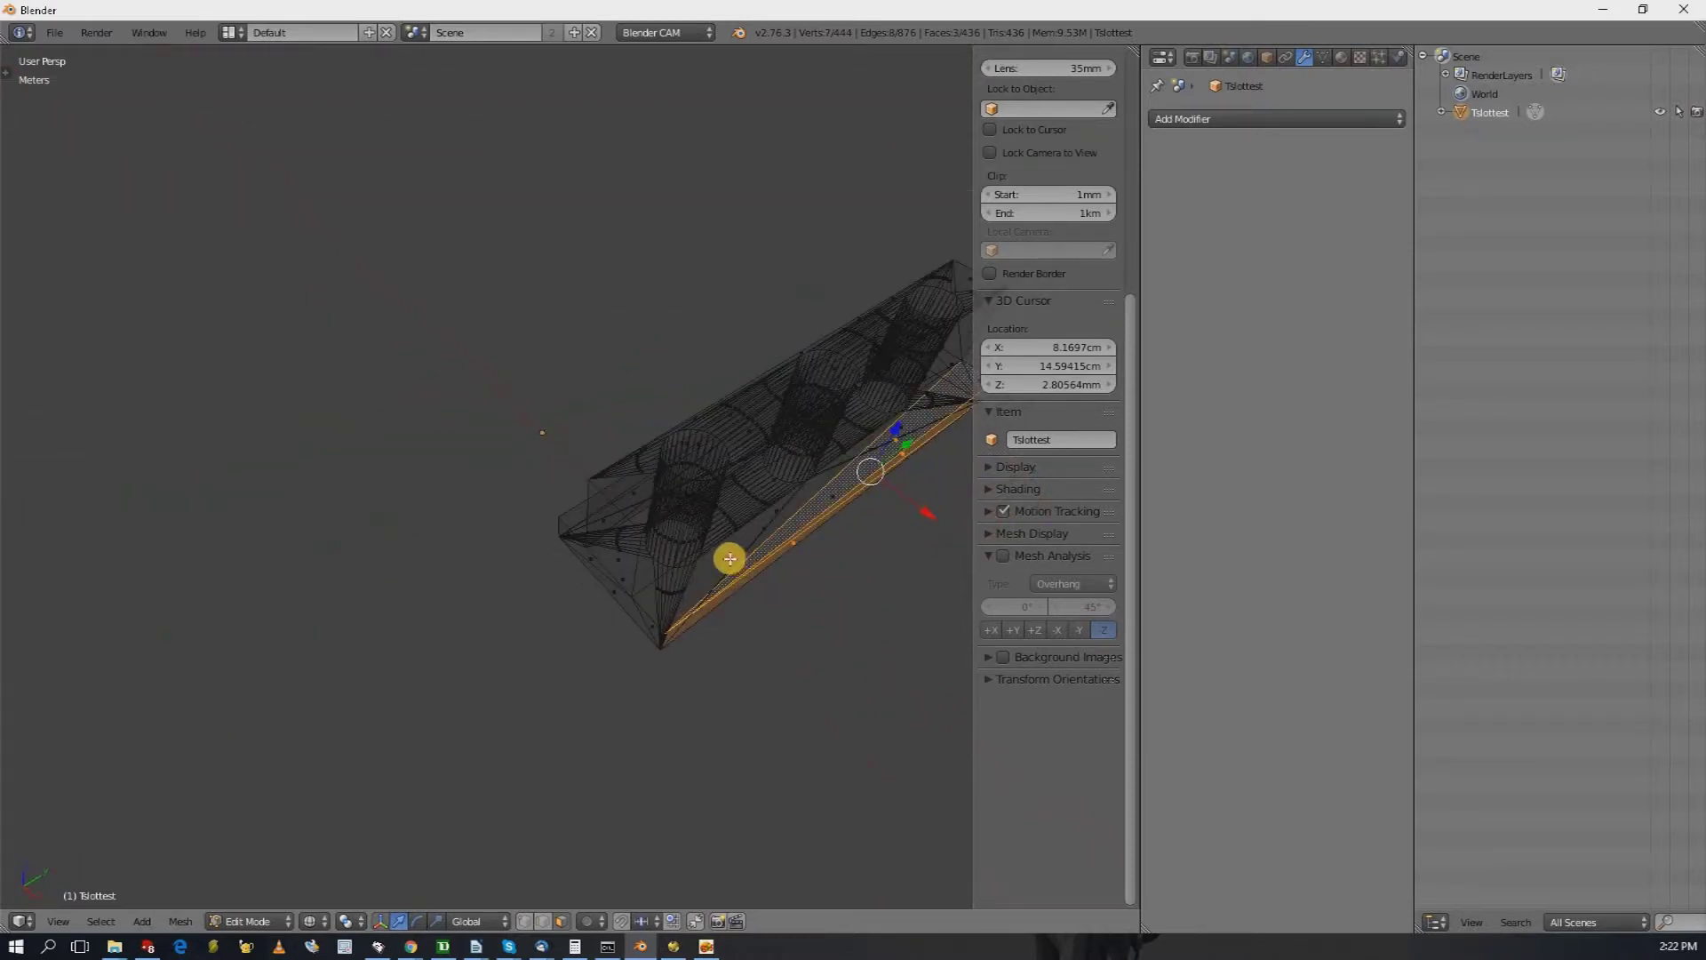
right_click(729, 559)
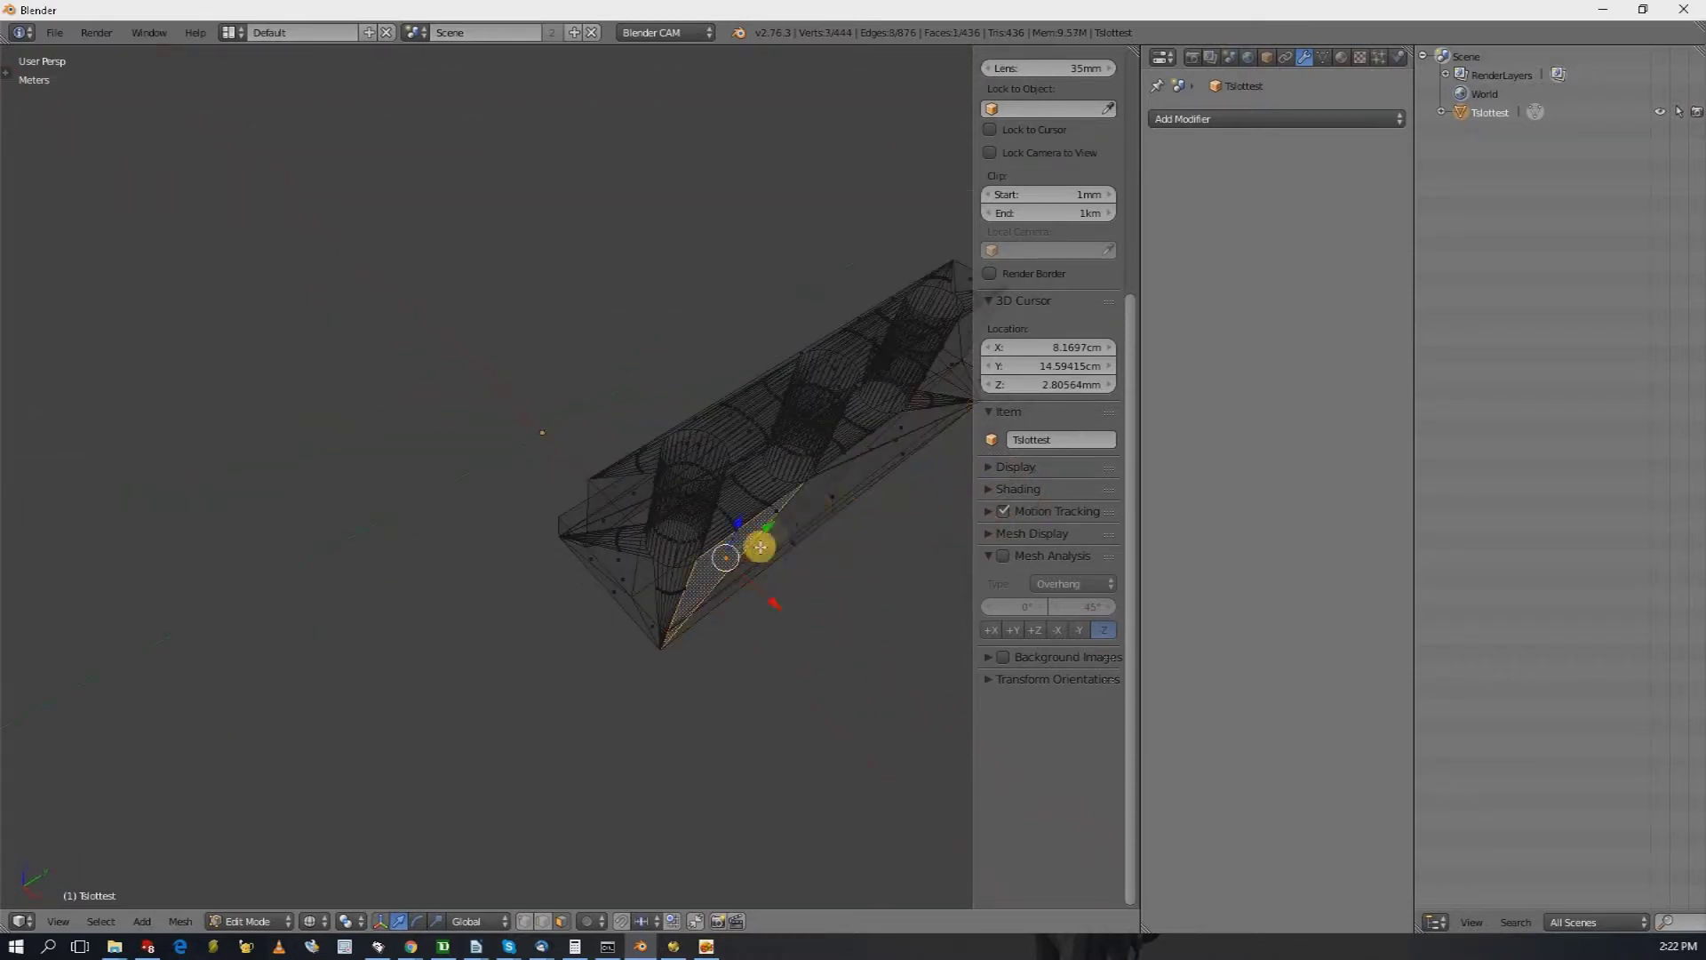
right_click(833, 495)
right_click(898, 427)
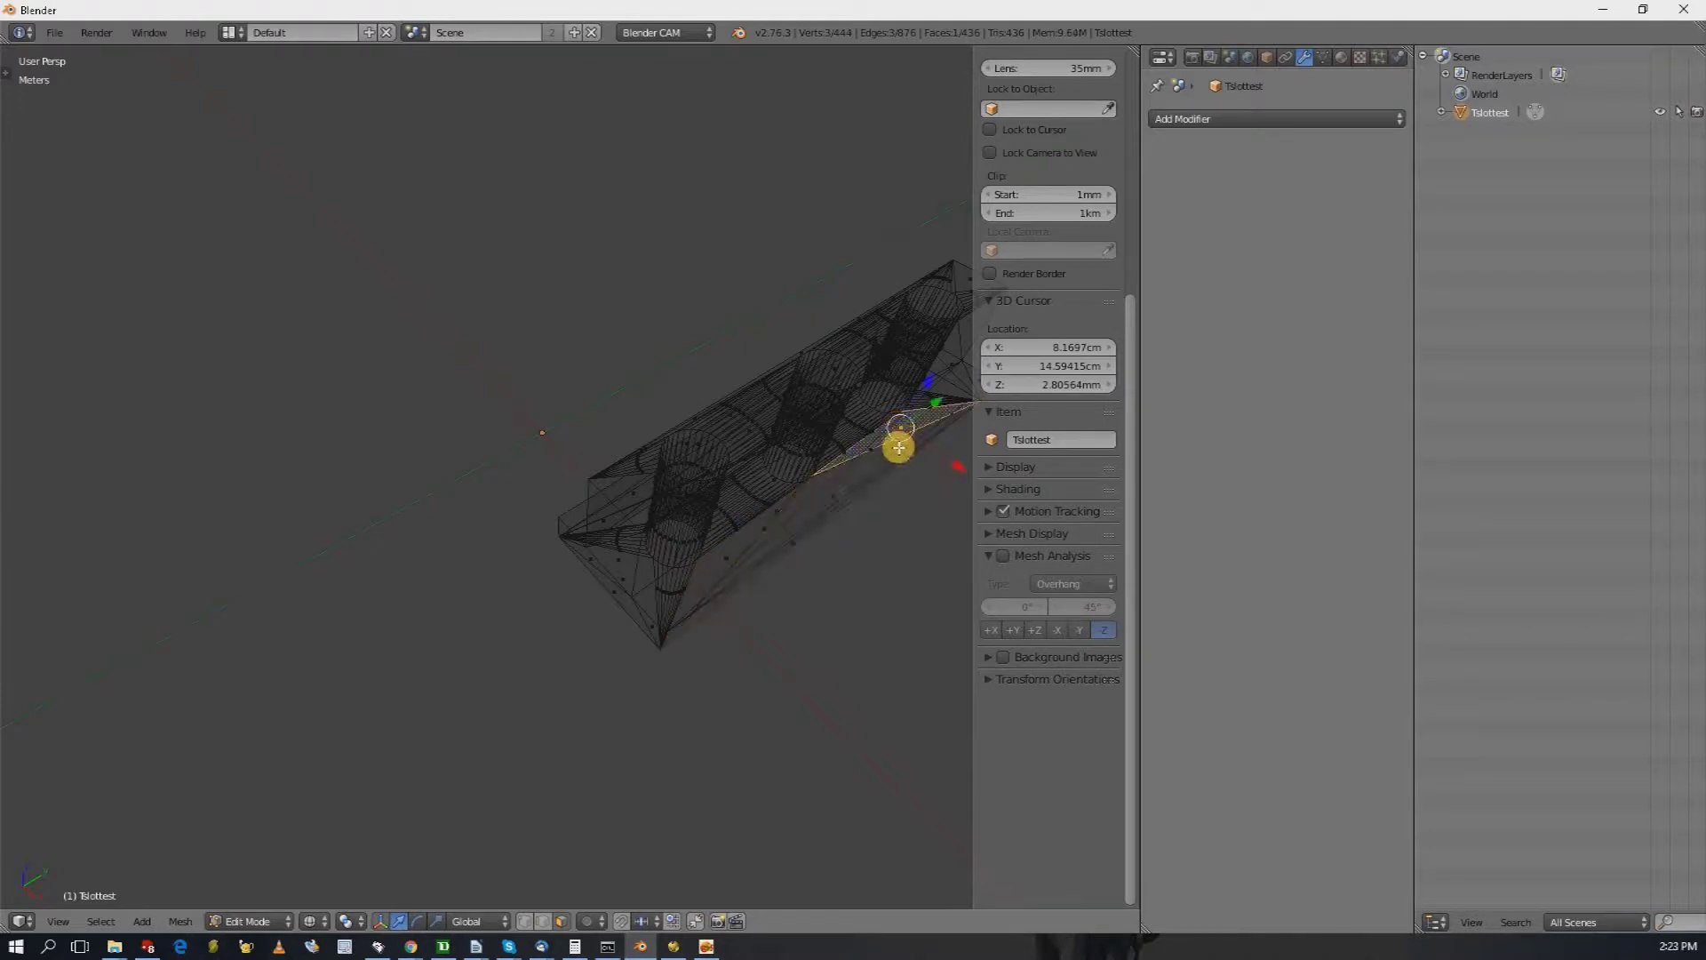
middle_click_drag(898, 449, 895, 446)
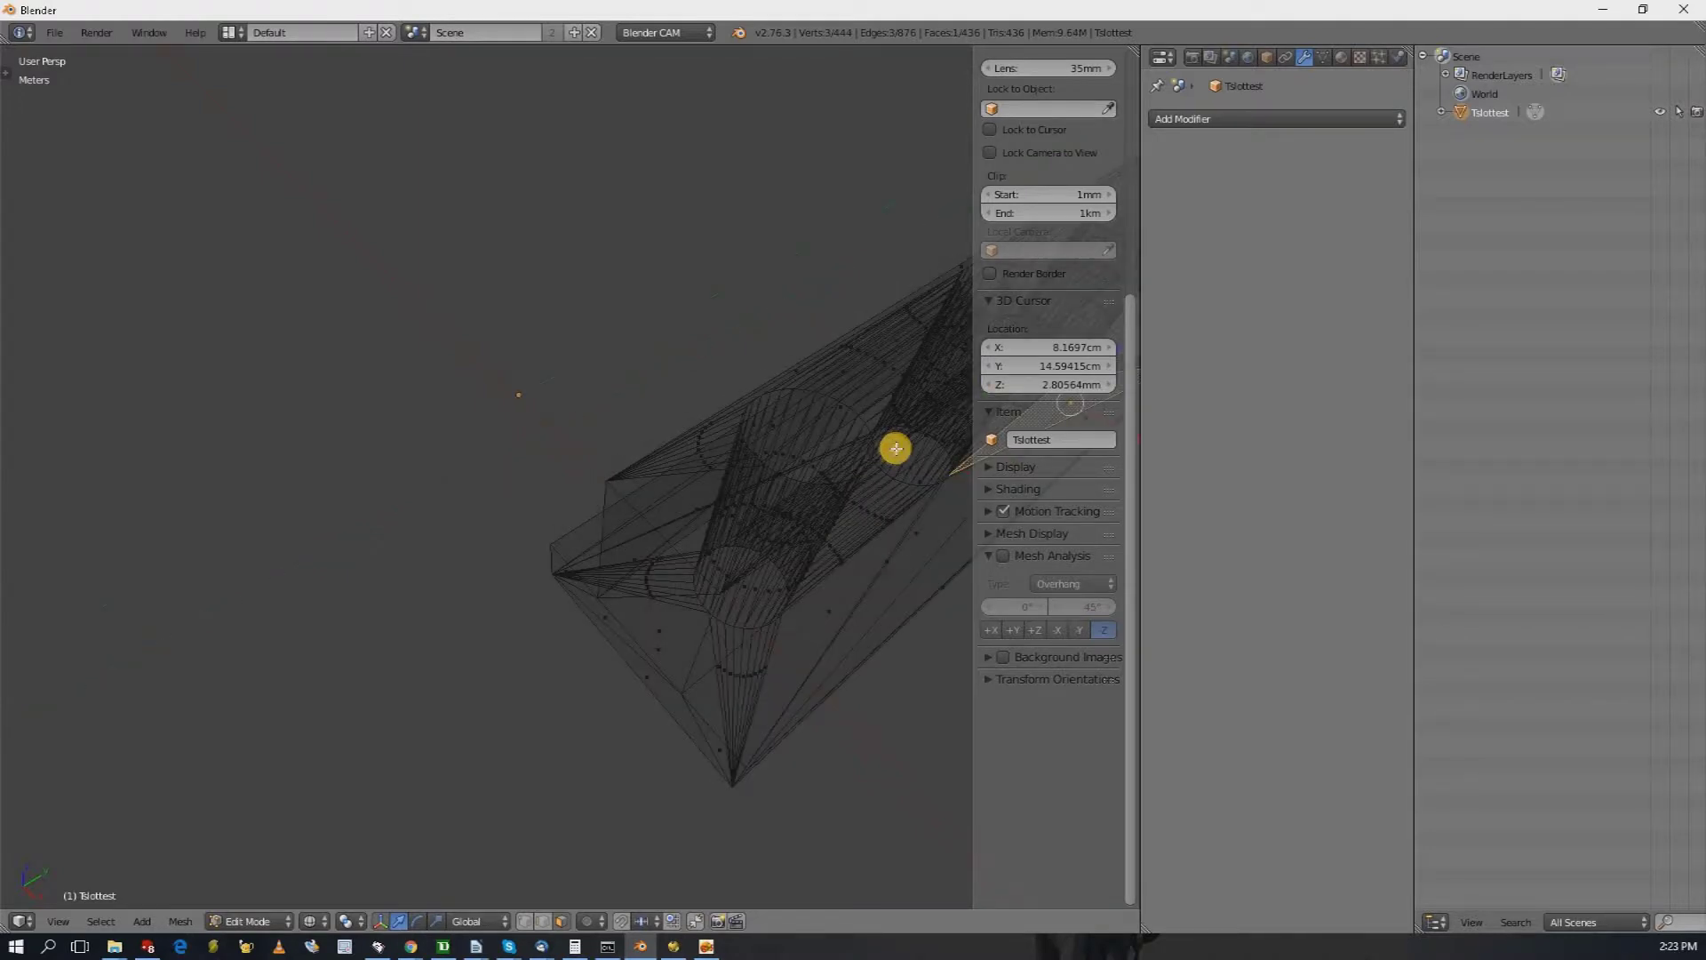
- Set the viewport shading to Solid and select the two triangles of the low-X ledge's upper surface
left_click(325, 921)
left_click(336, 844)
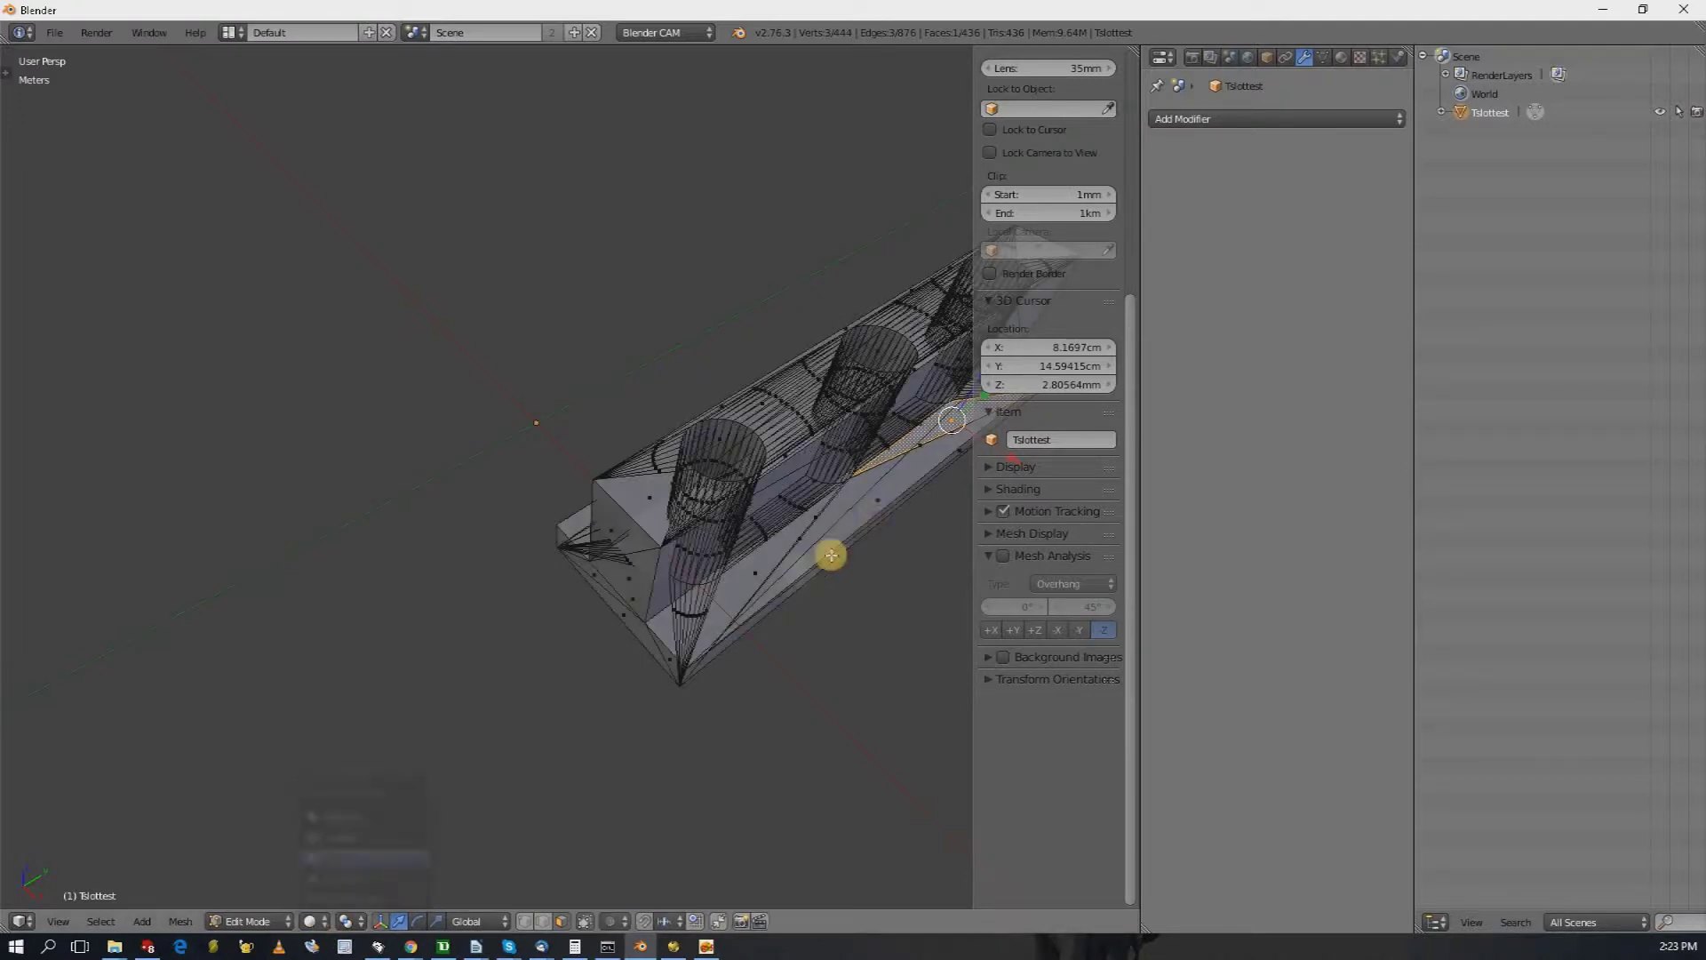
middle_click_drag(877, 513, 578, 359)
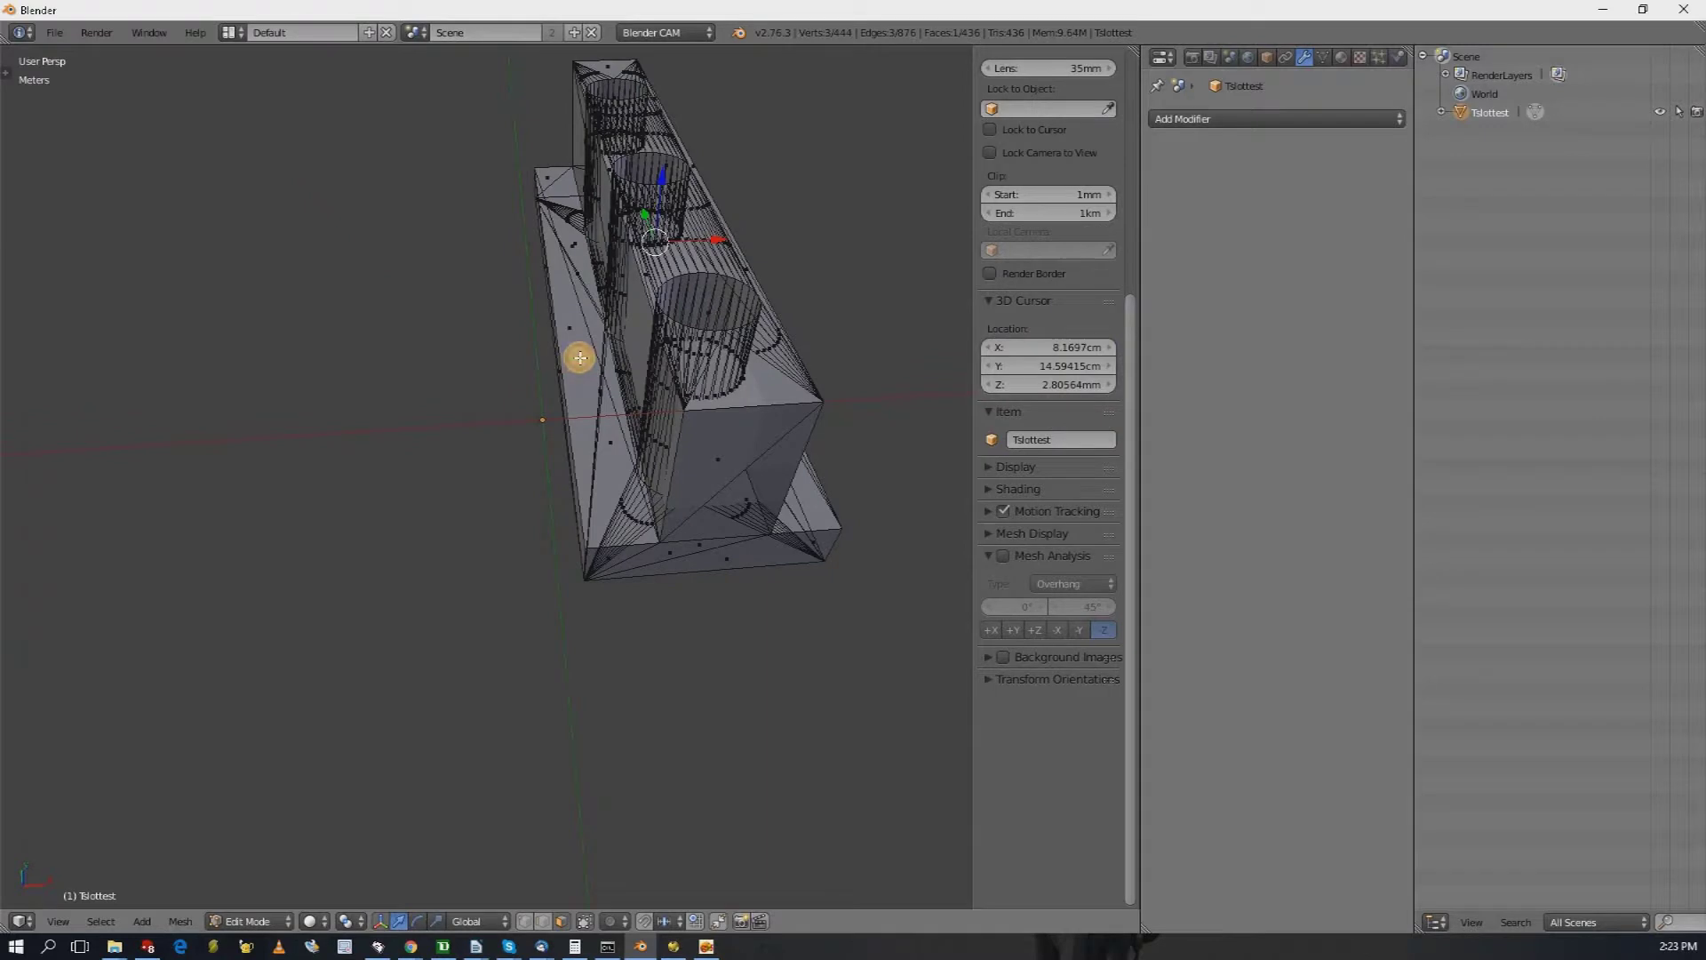
right_click(579, 358)
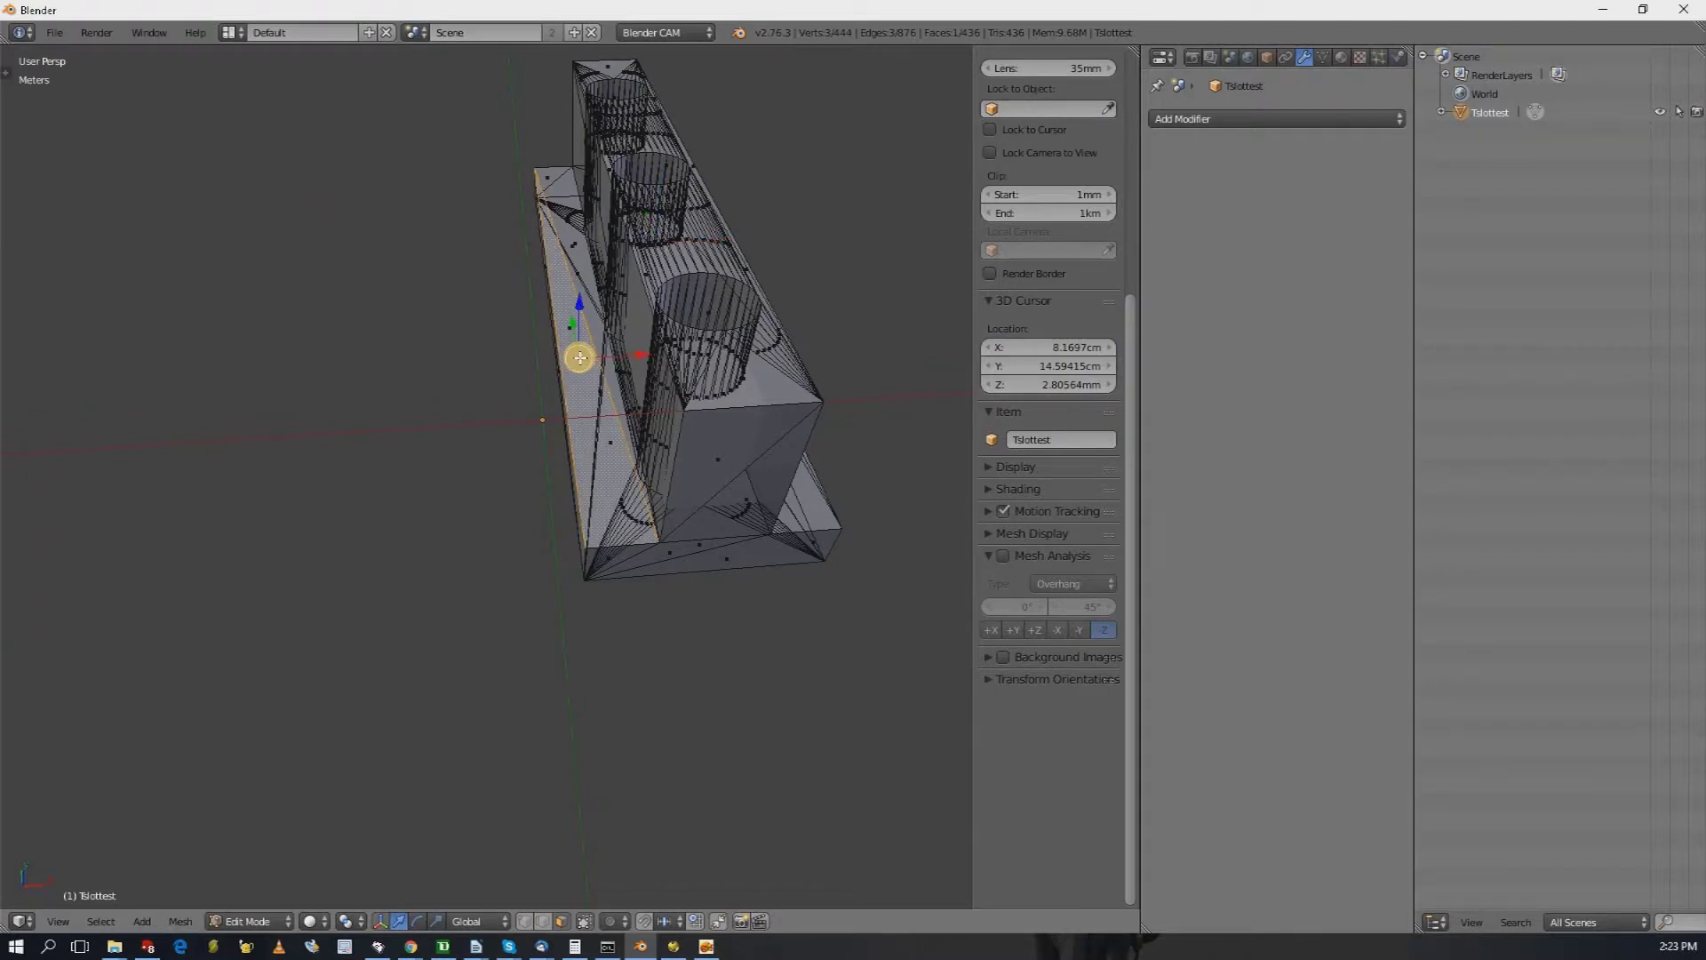
right_click(579, 357, "shift")
- Add the two triangles of the +X ledge's upper surface to the face selection
middle_click_drag(782, 594, 880, 625)
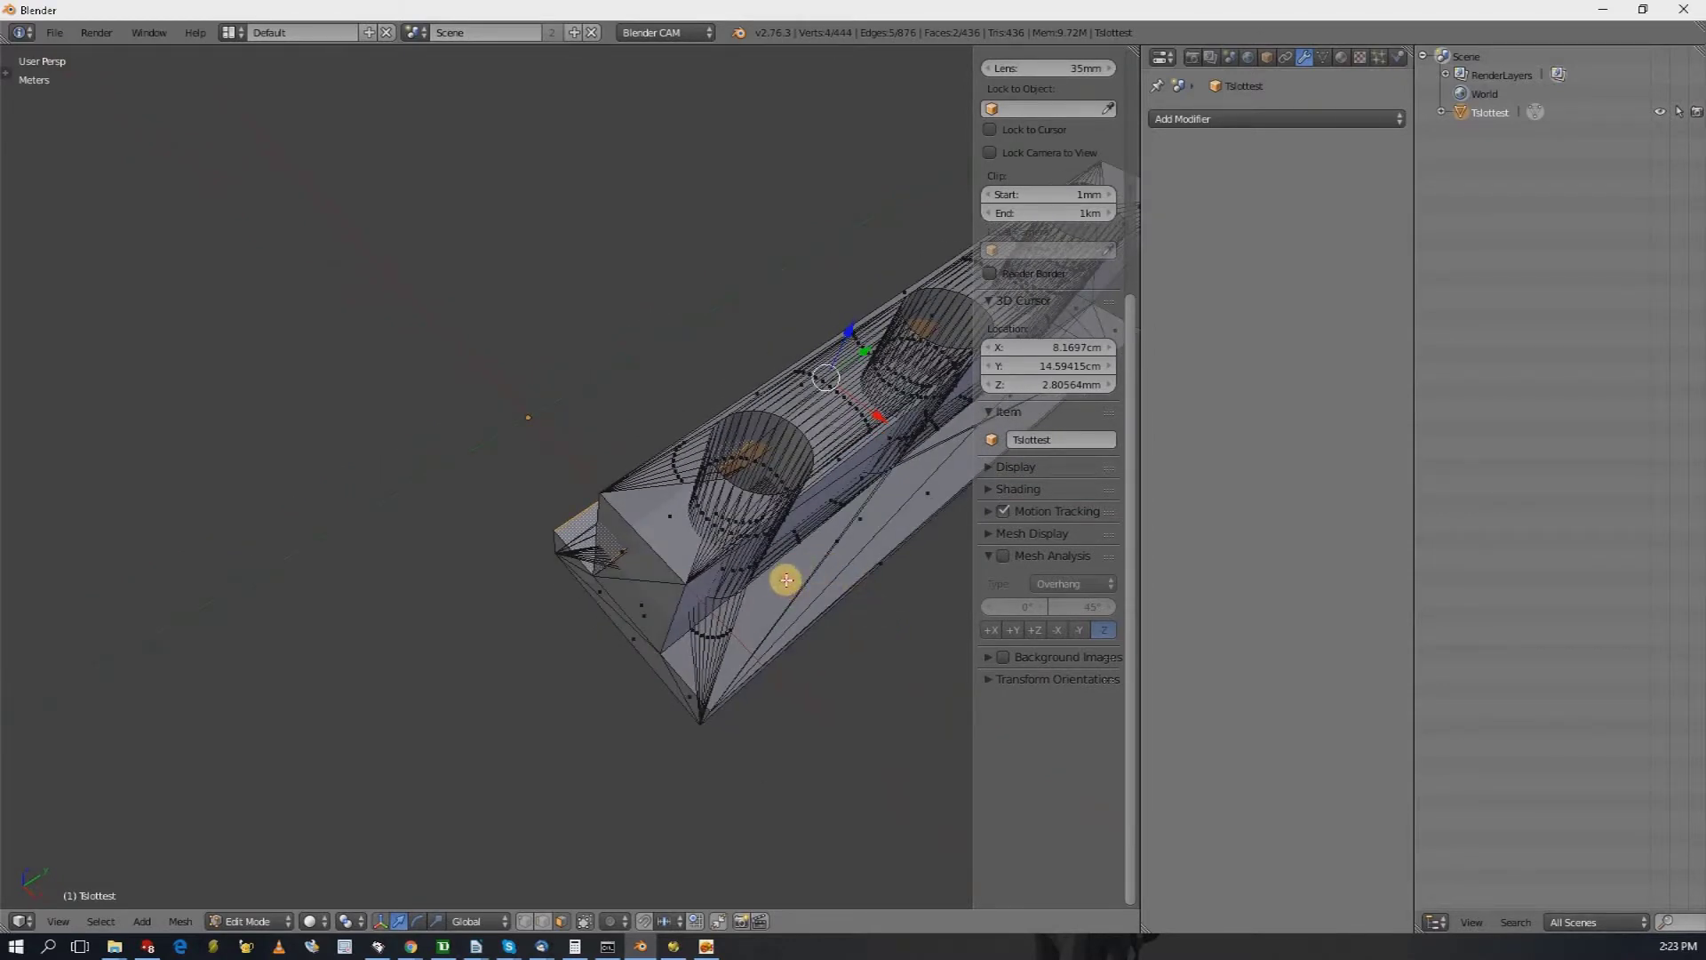
right_click(787, 580, "shift")
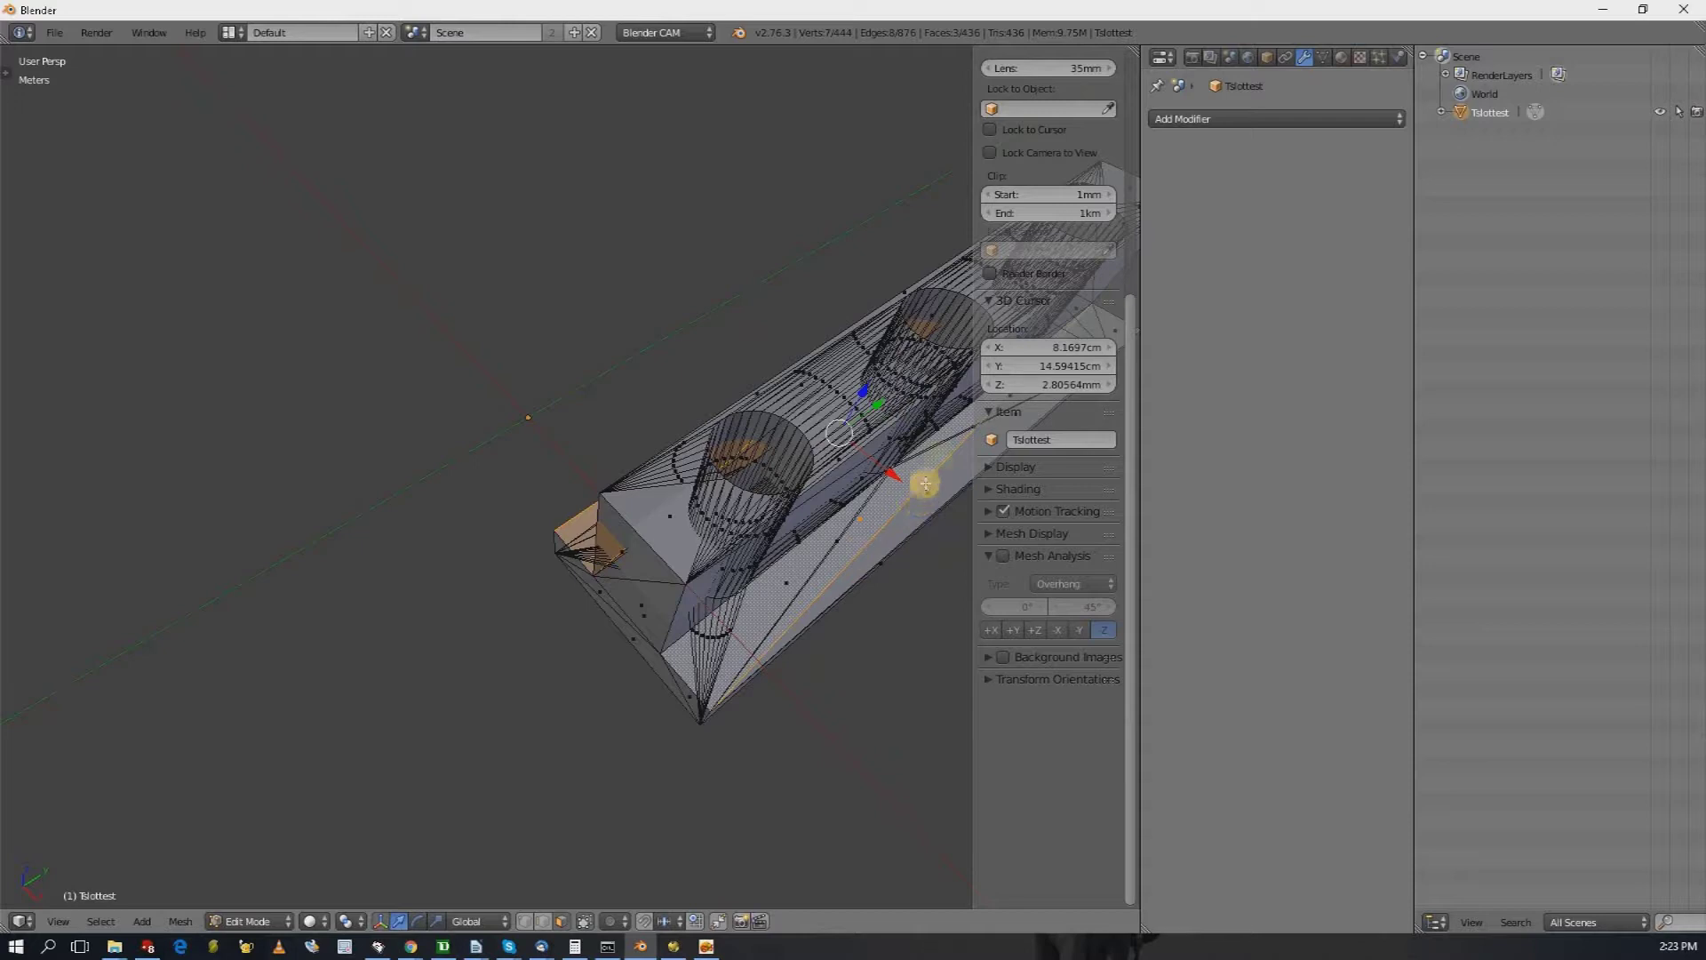
middle_click_drag(925, 483, 948, 450)
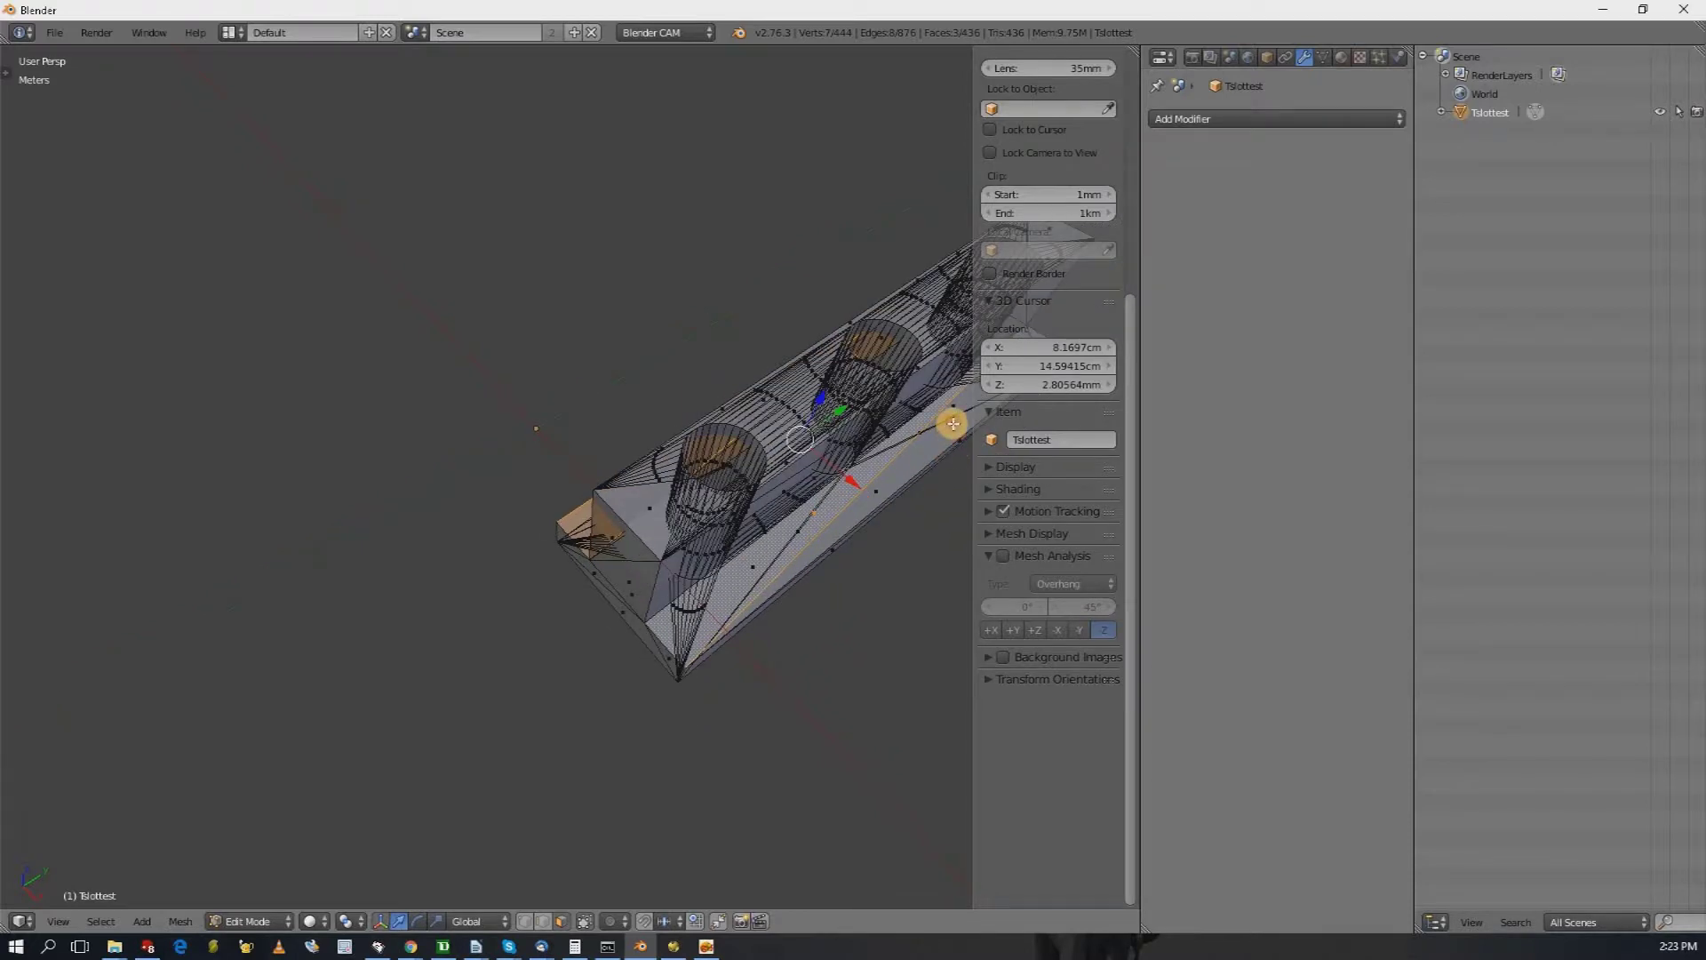
right_click(947, 427, "shift")
- Check the selected faces on both ledges, deselecting and reselecting the large outer triangle of the +X ledge
middle_click_drag(898, 488, 521, 712)
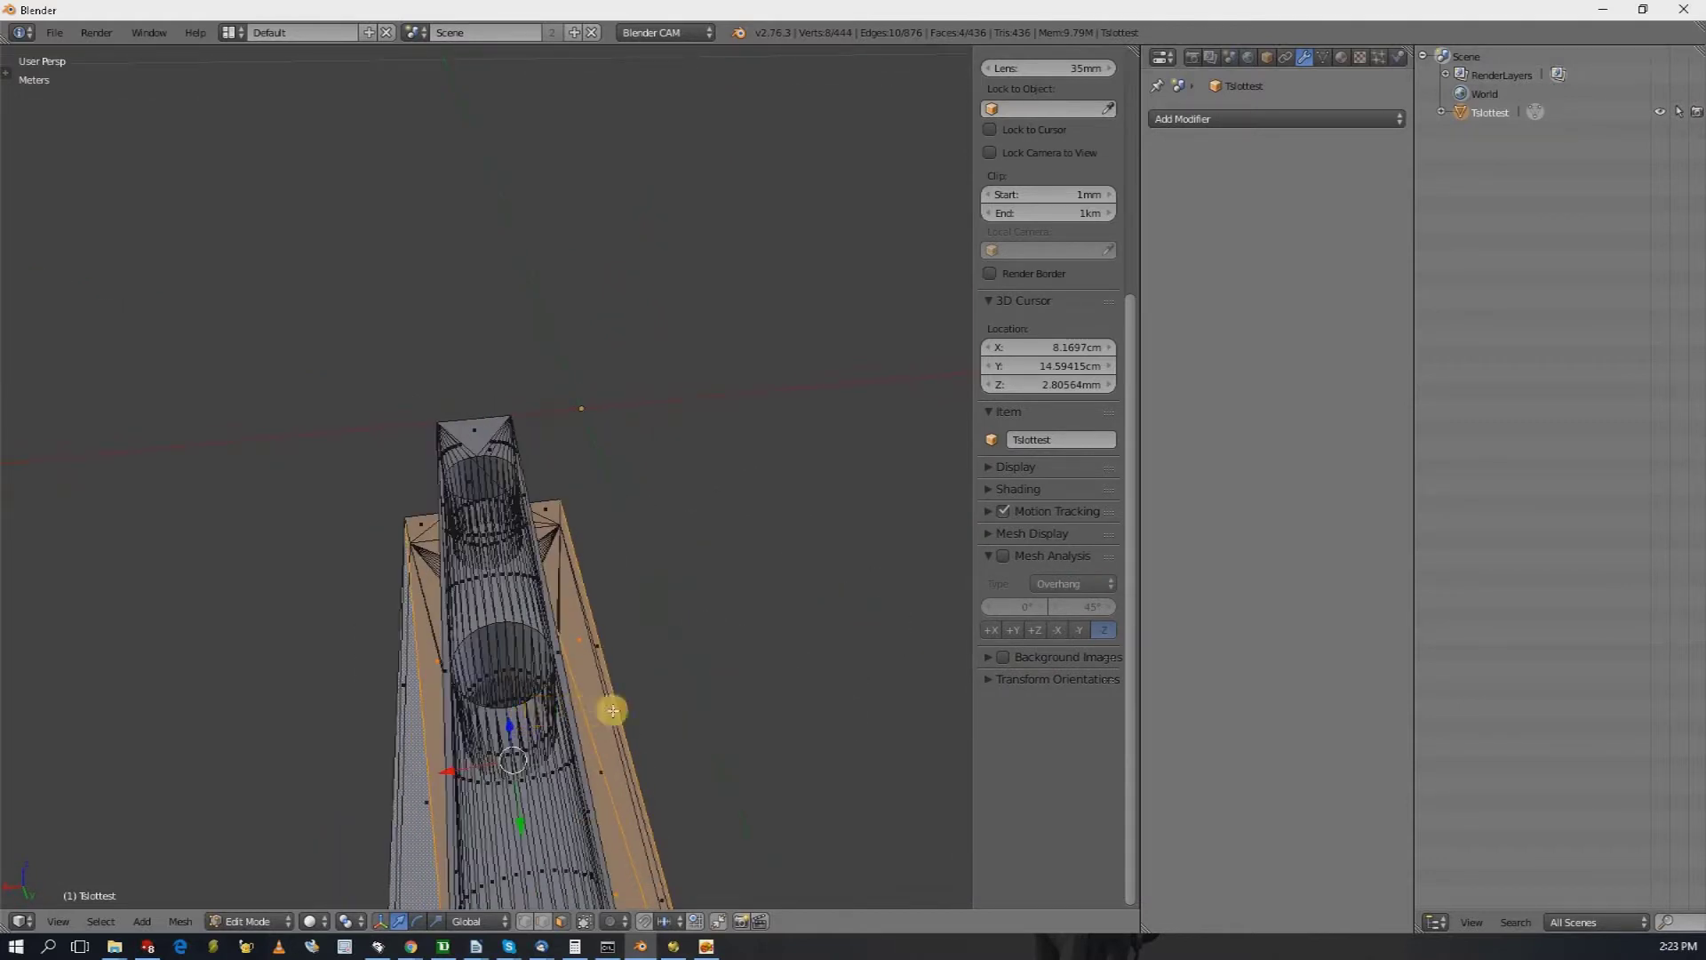
middle_click_drag(679, 714, 853, 876)
right_click(848, 860, "shift")
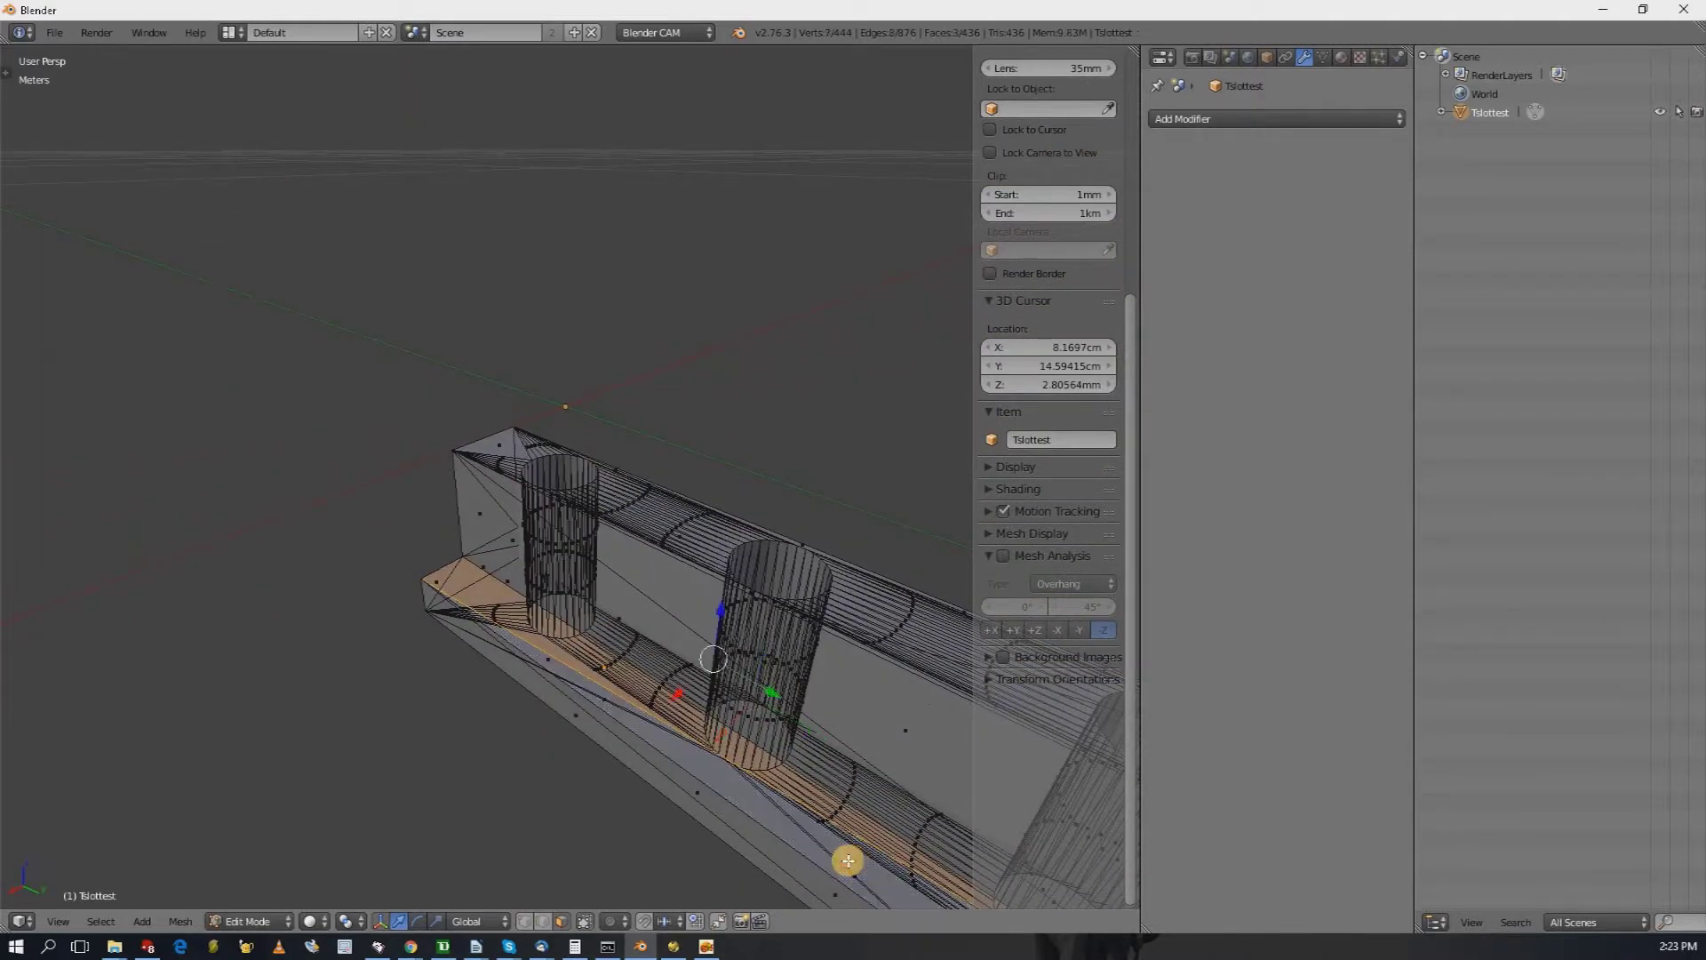
right_click(850, 862, "shift")
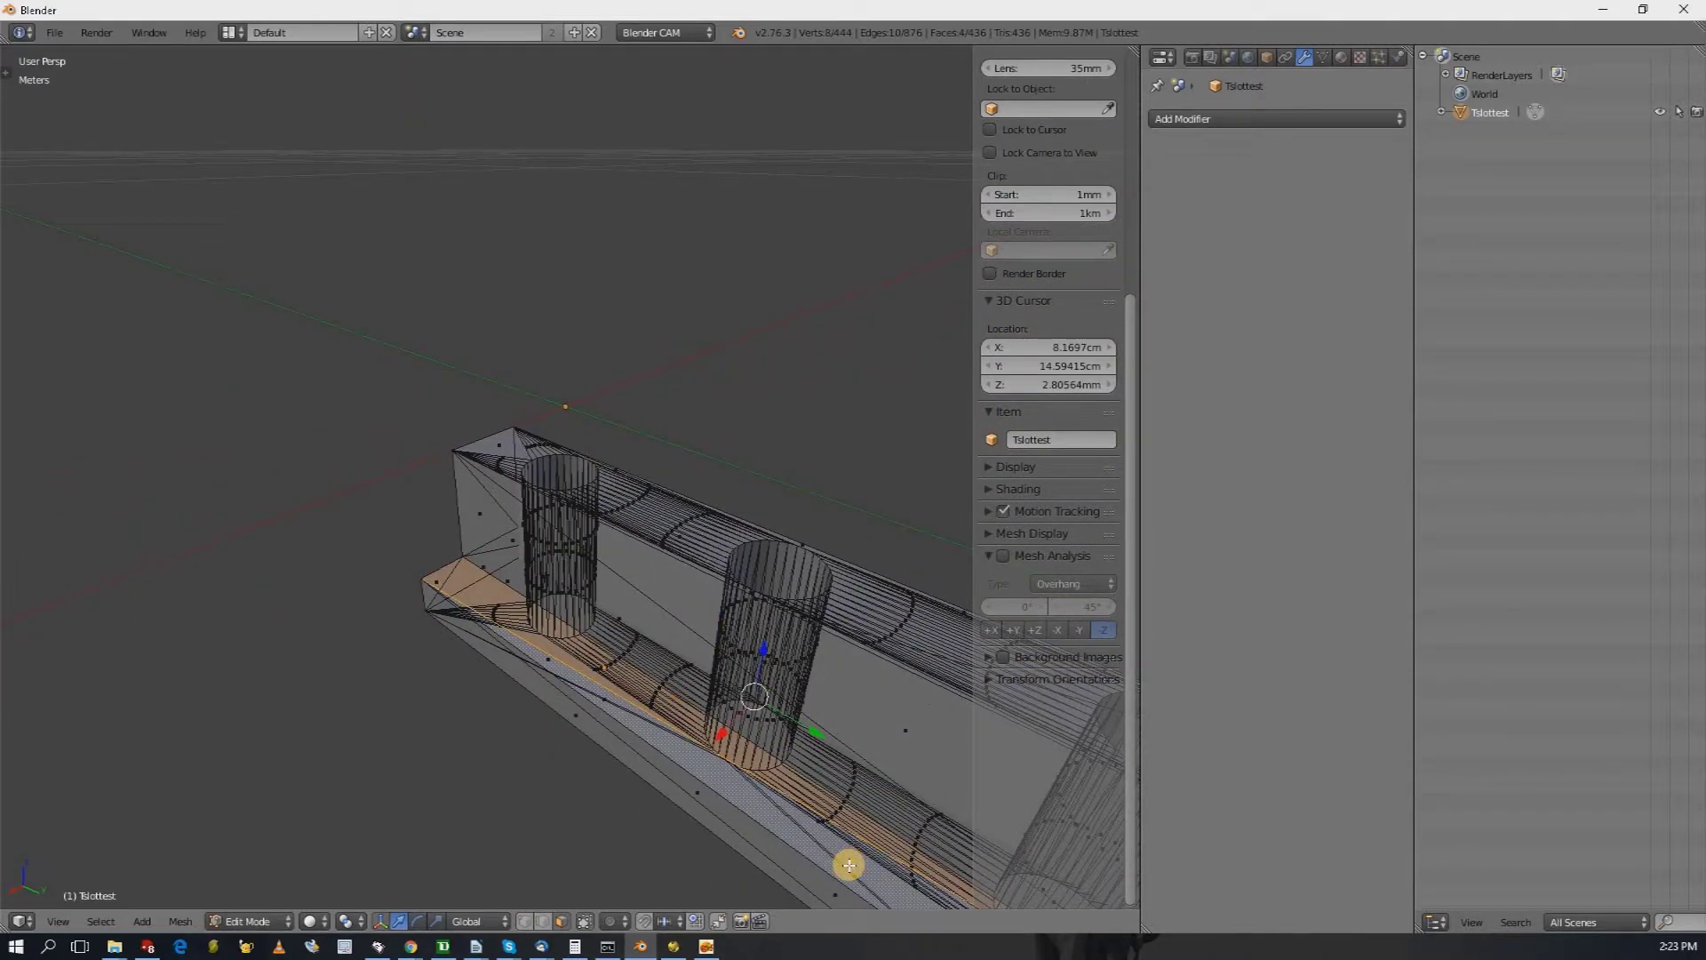
left_click(178, 922)
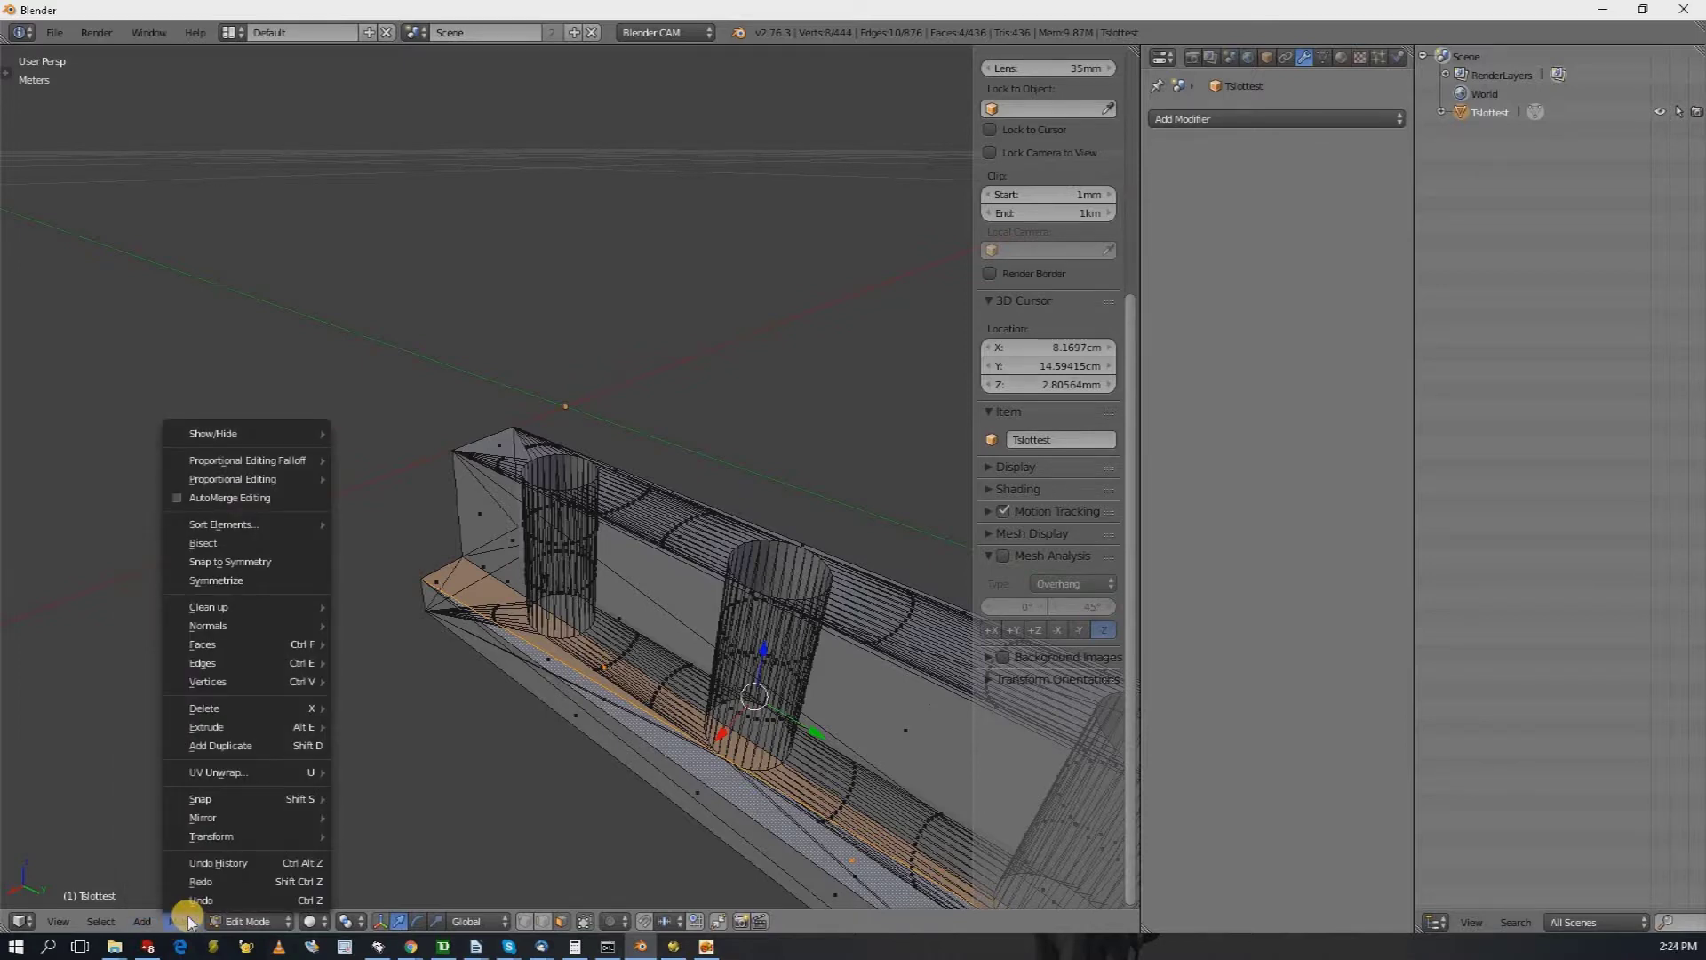
left_click(290, 924)
left_click(252, 921)
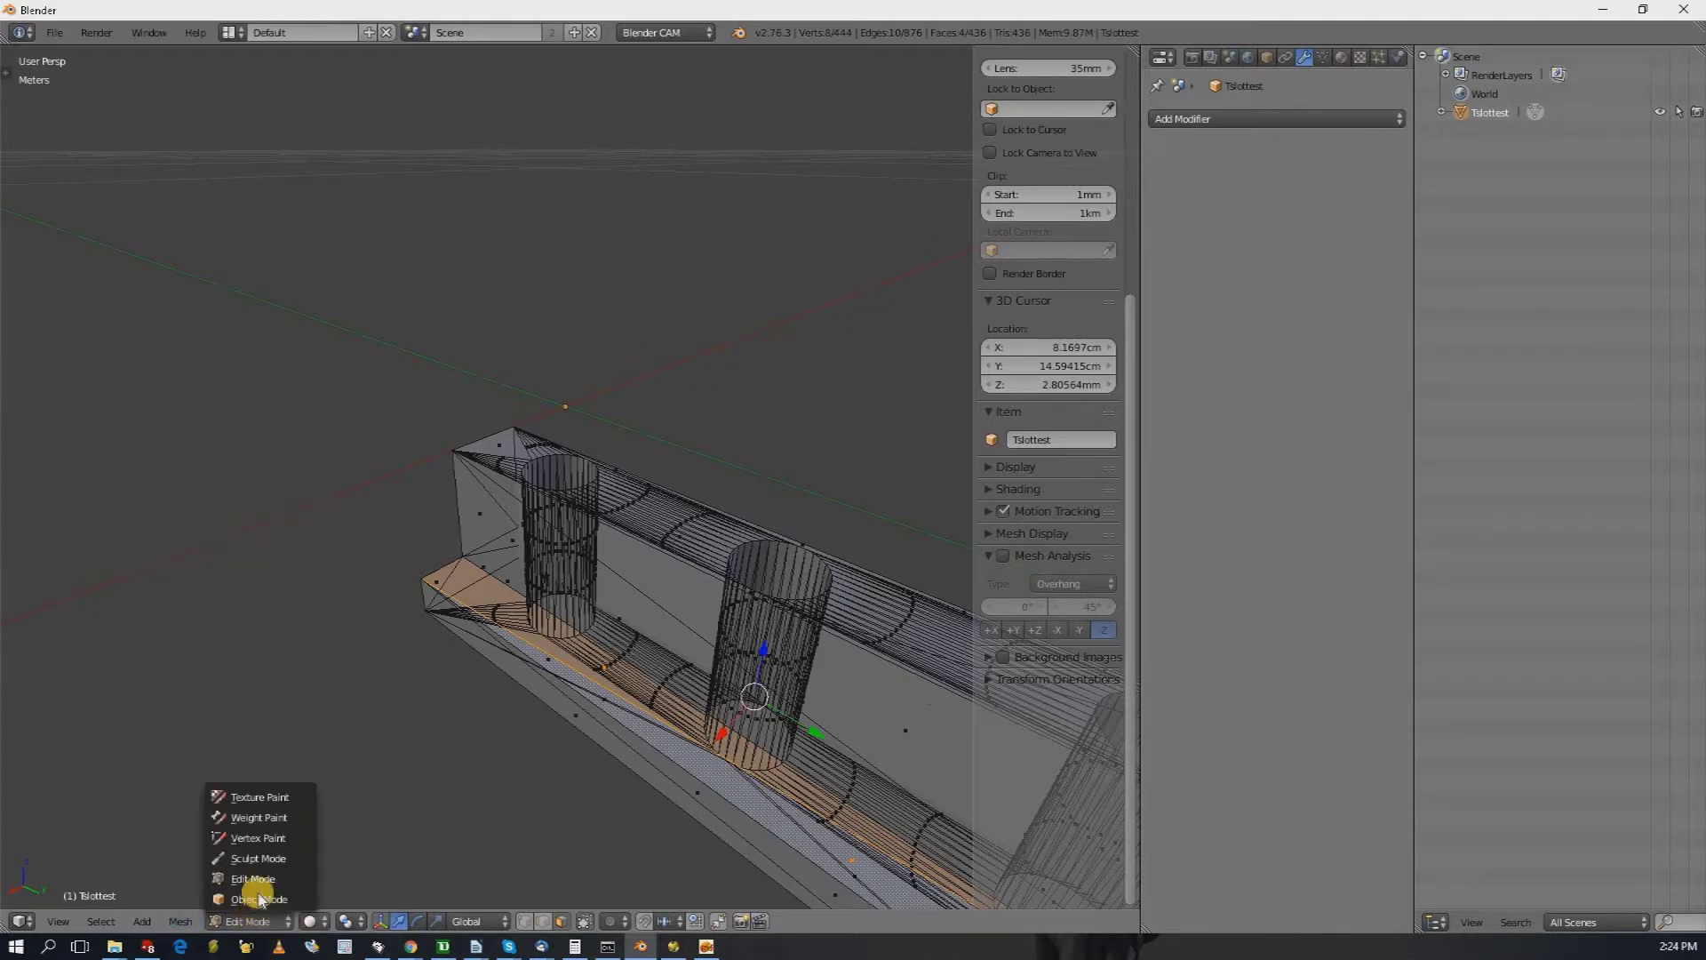
left_click(259, 898)
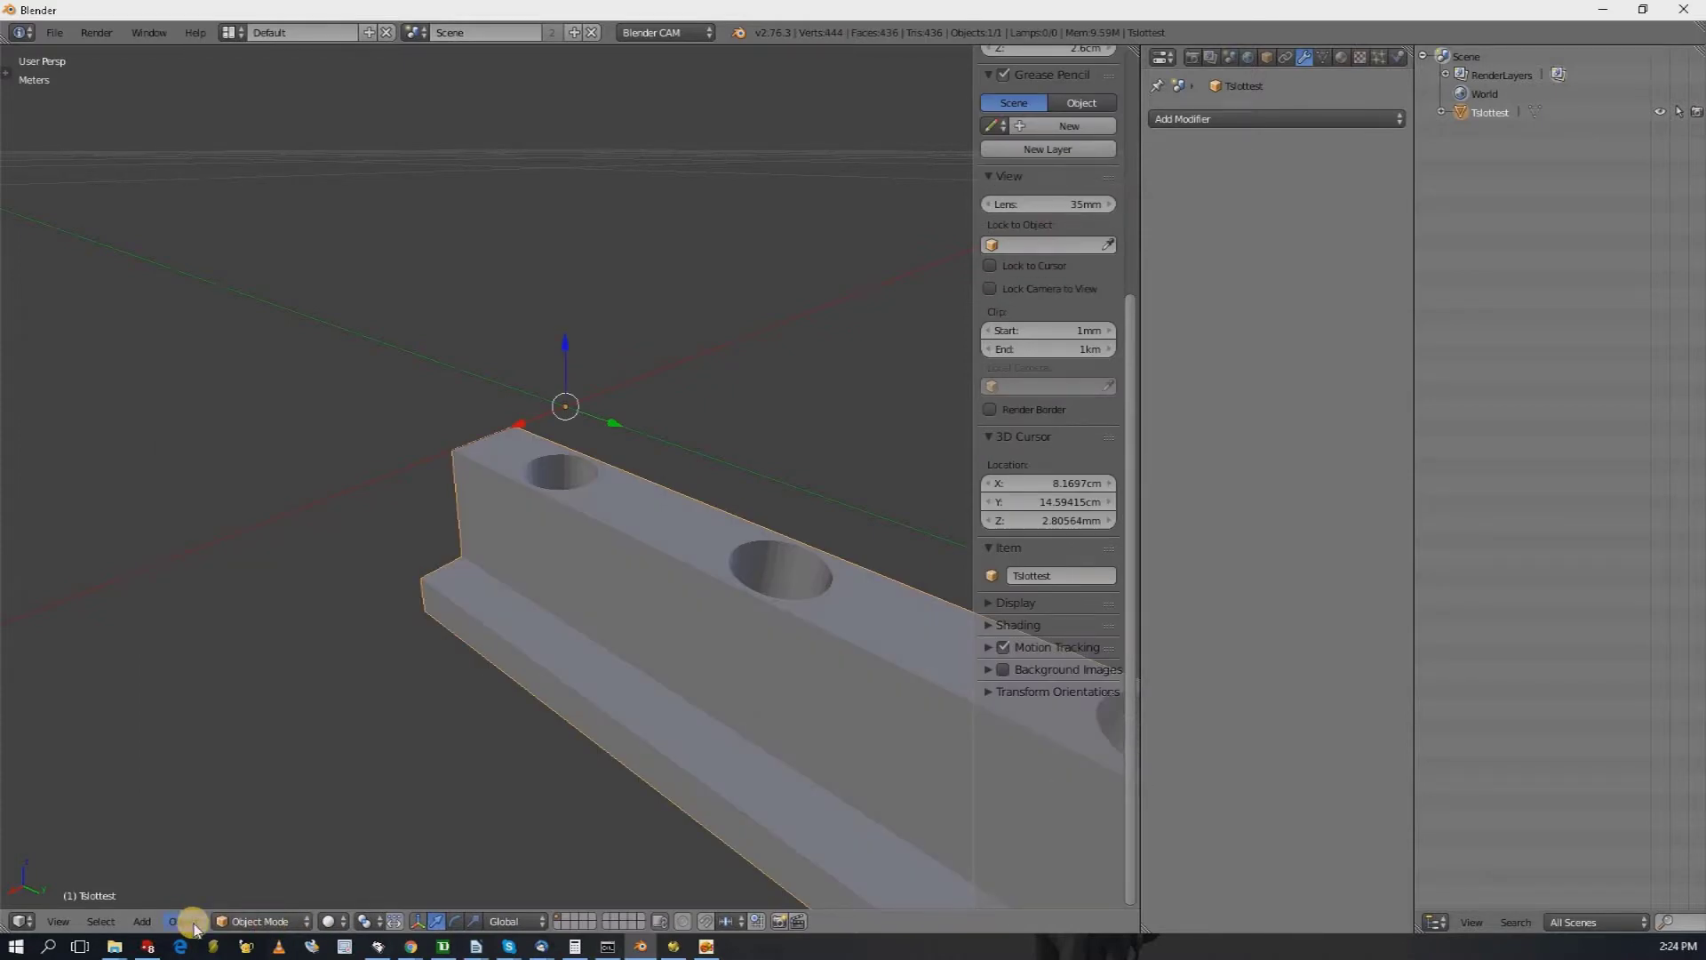
left_click(255, 921)
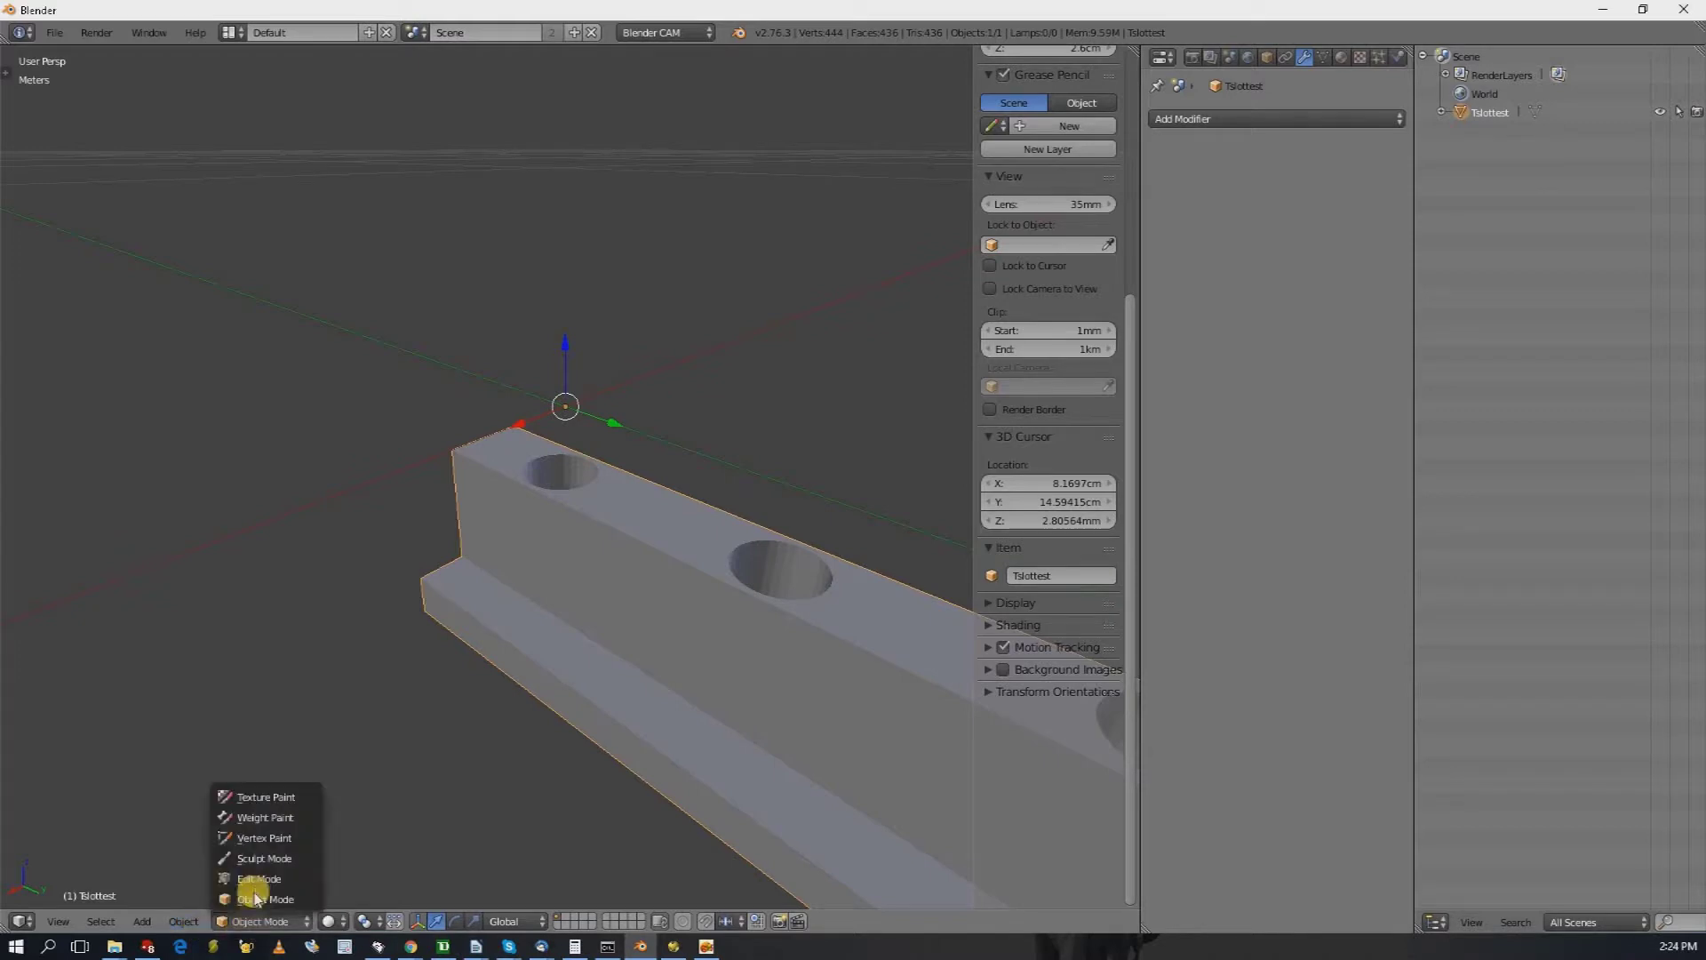
left_click(257, 878)
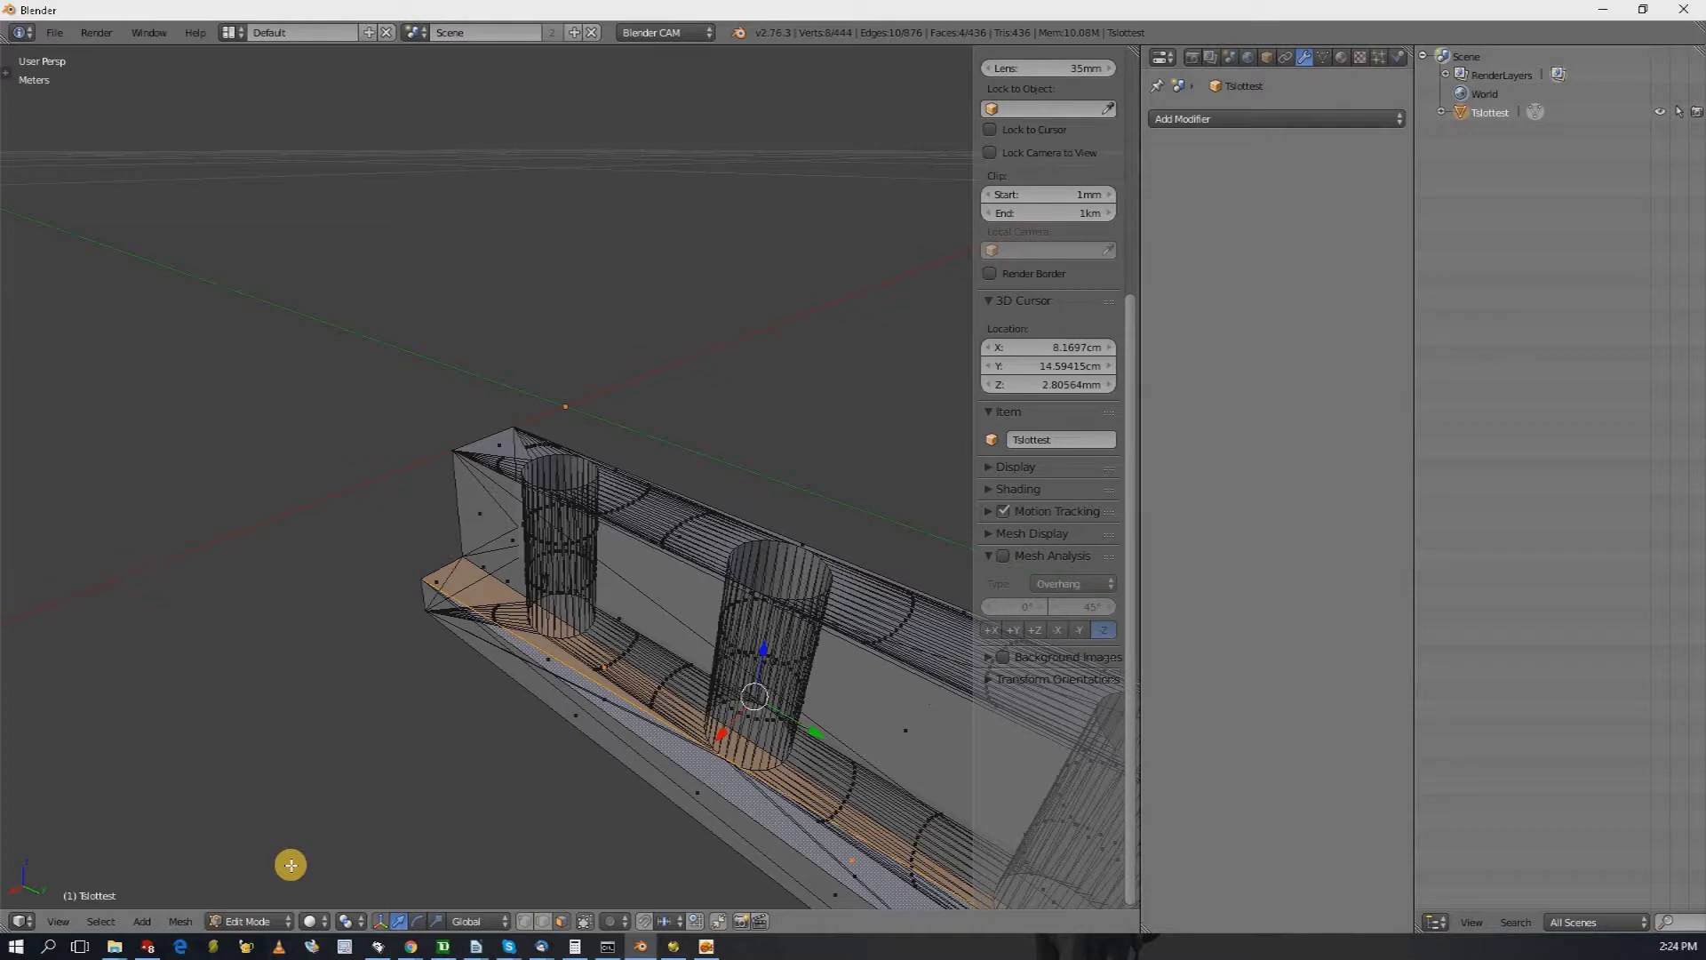
- Separate the selected ledge faces into a new object and select that object in Object Mode
key("p")
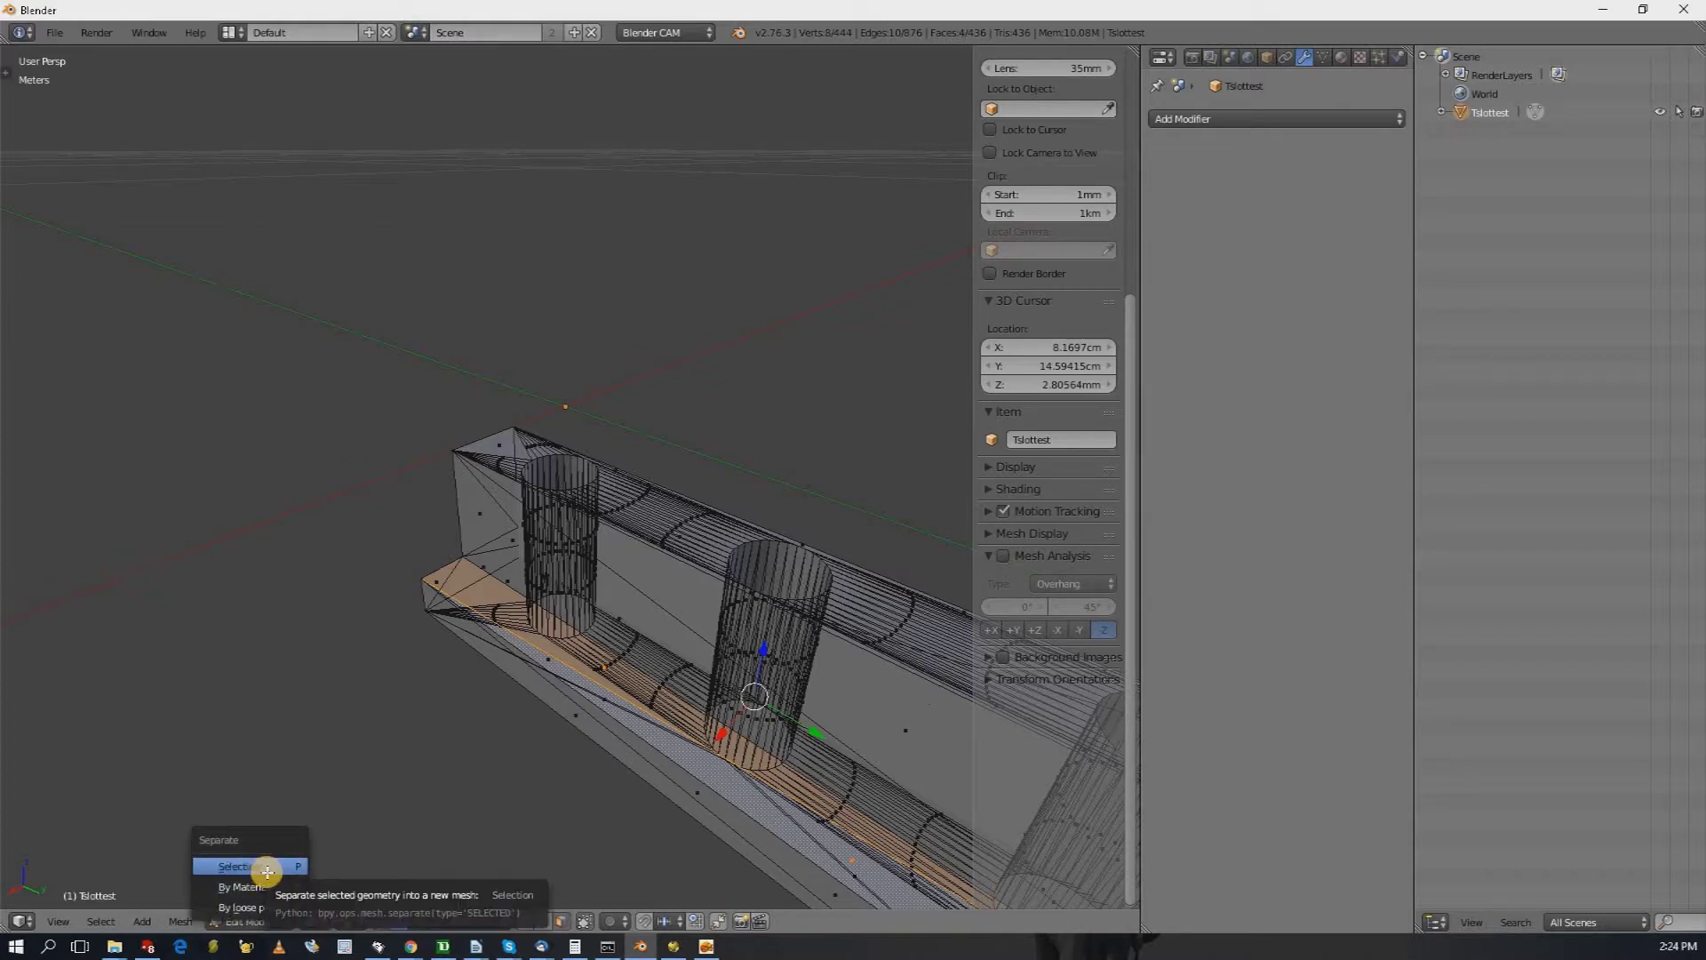
left_click(267, 868)
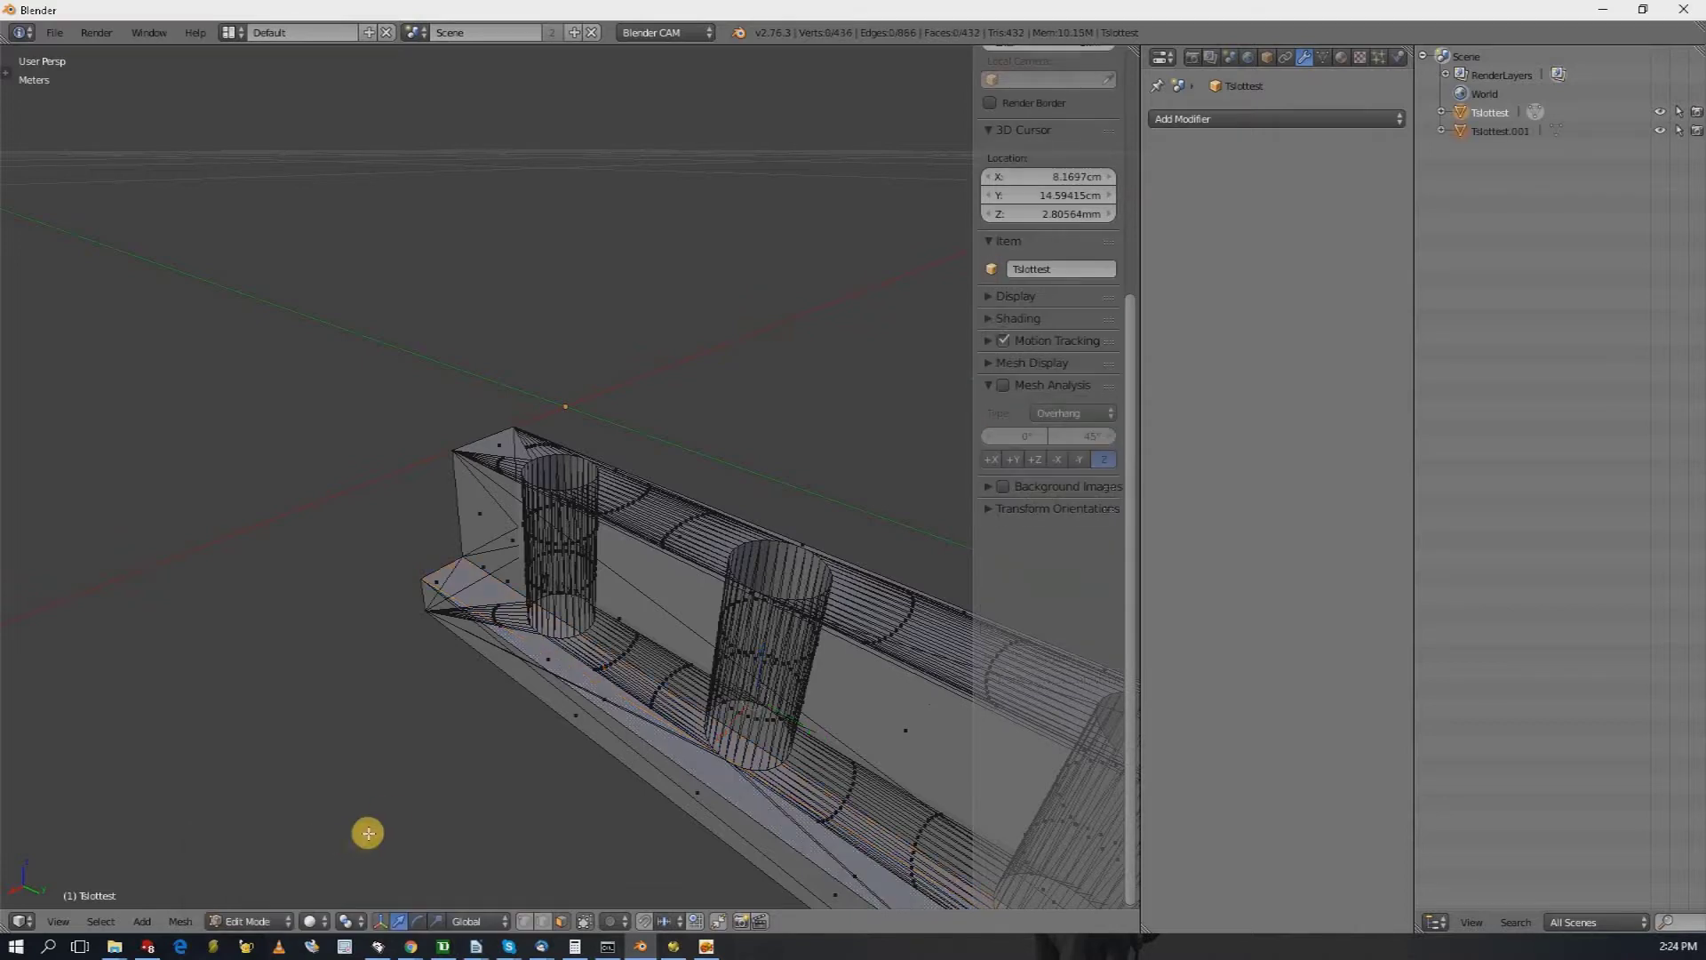
left_click(1471, 133)
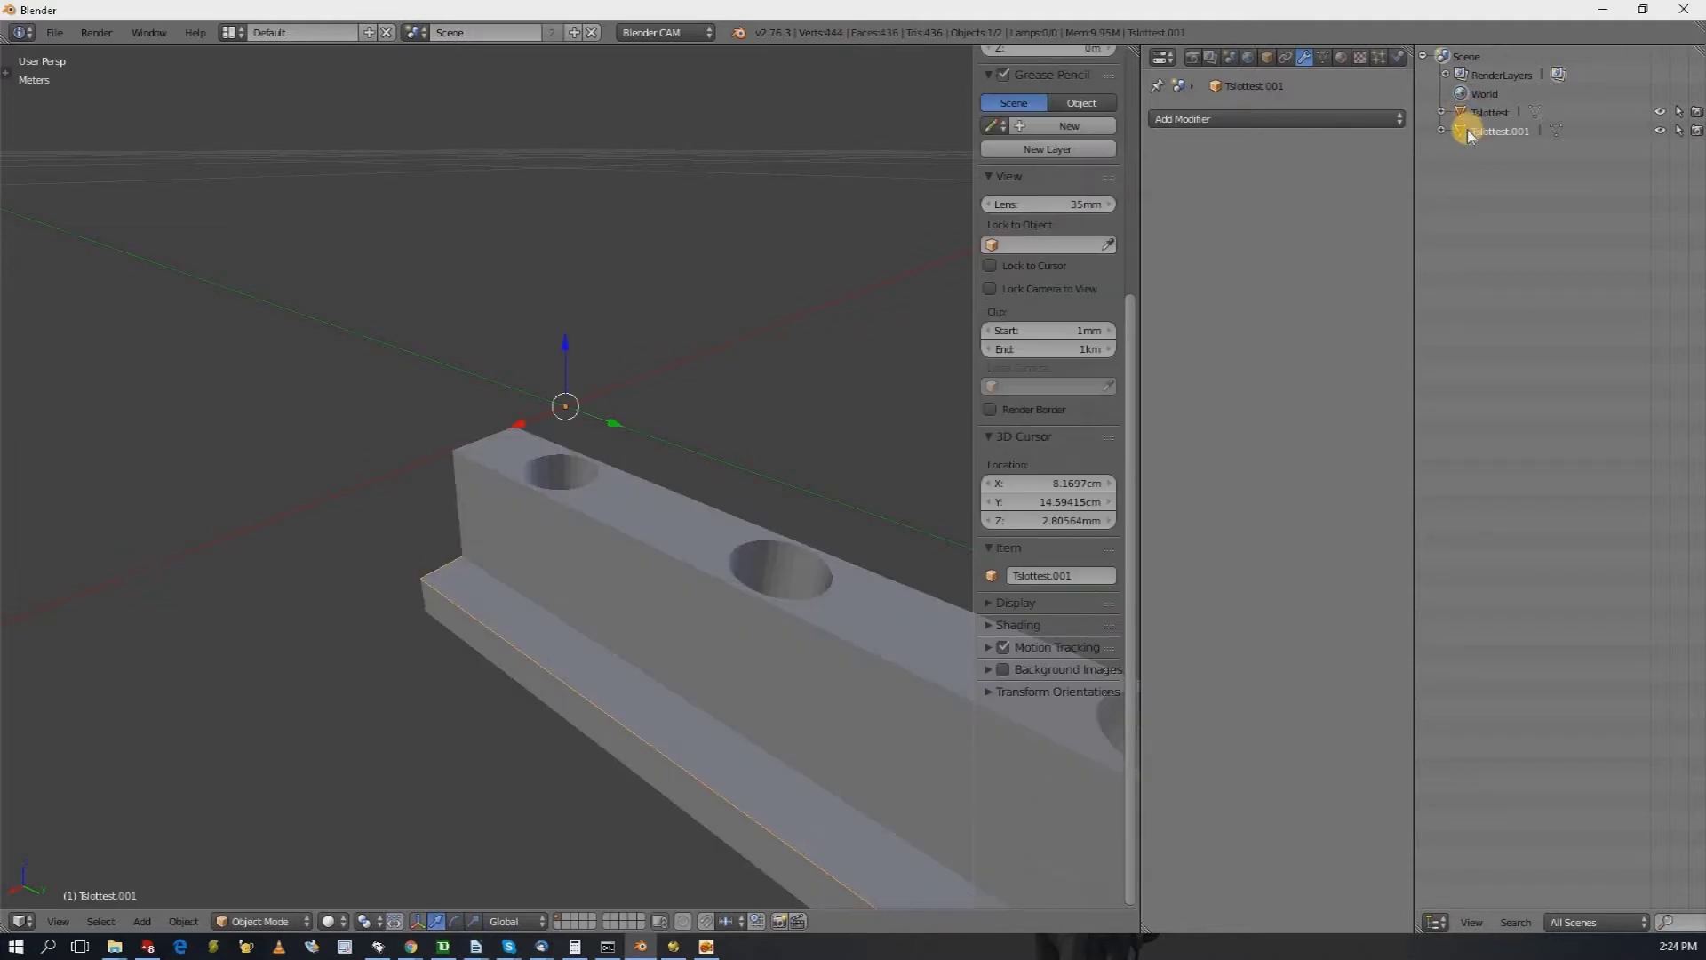
middle_click_drag(289, 563, 594, 507)
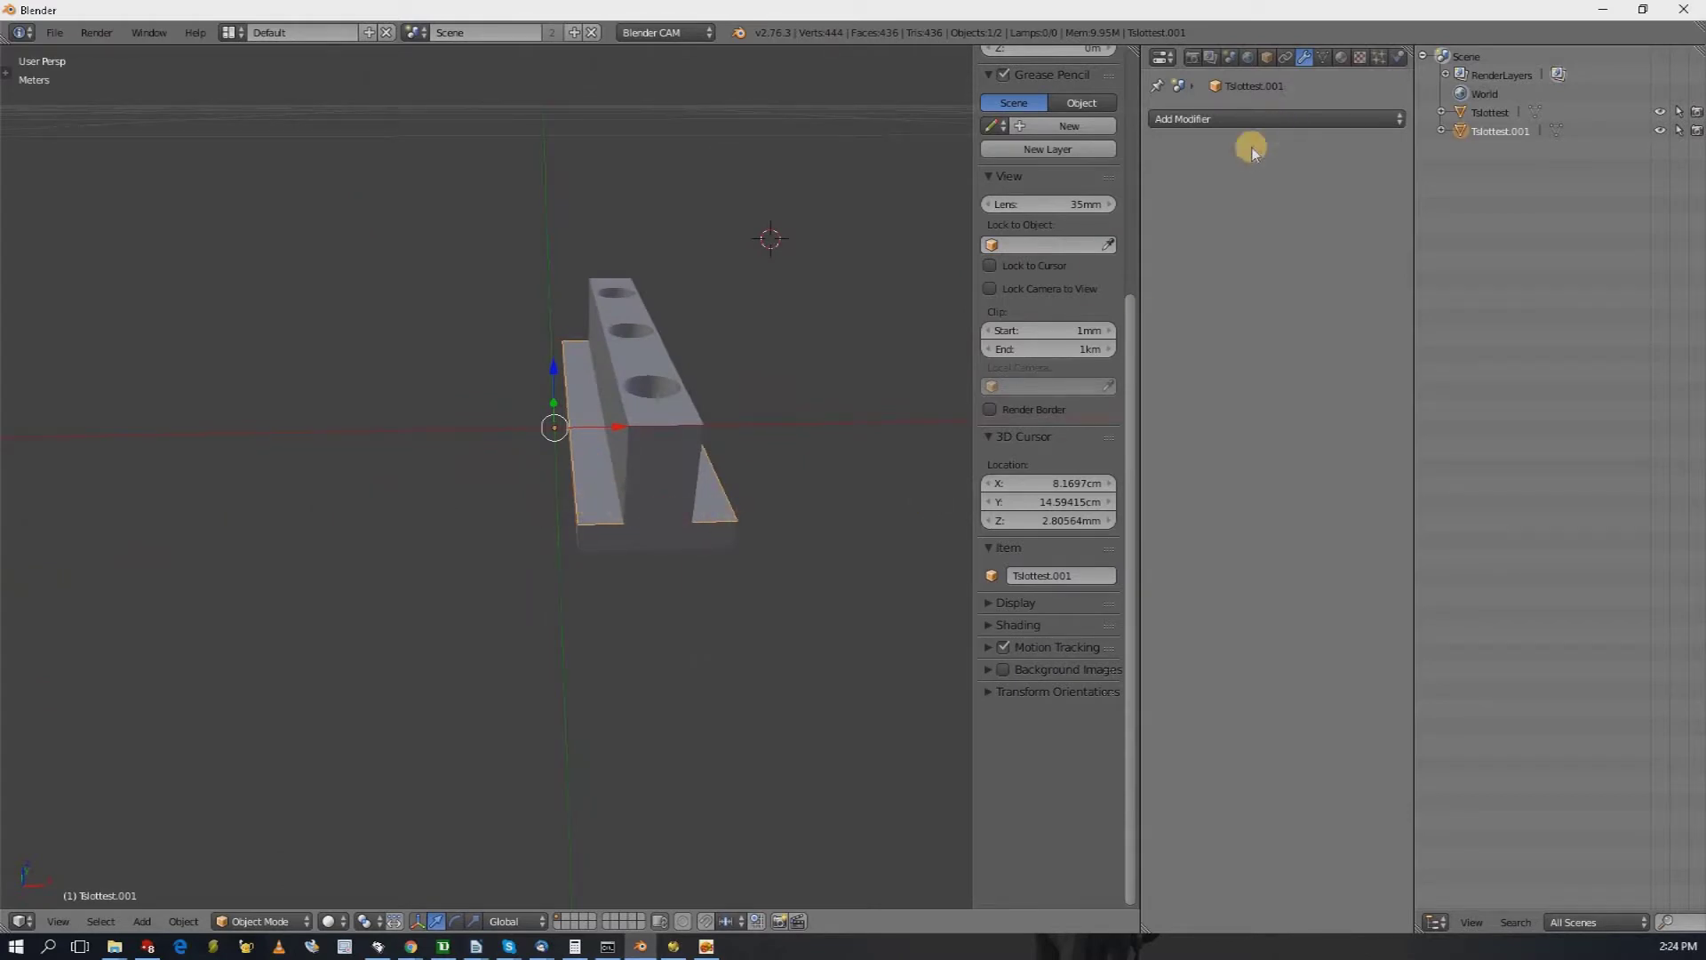
- Add a CAM operation for the separated ledge surfaces and look through its settings
left_click(1193, 60)
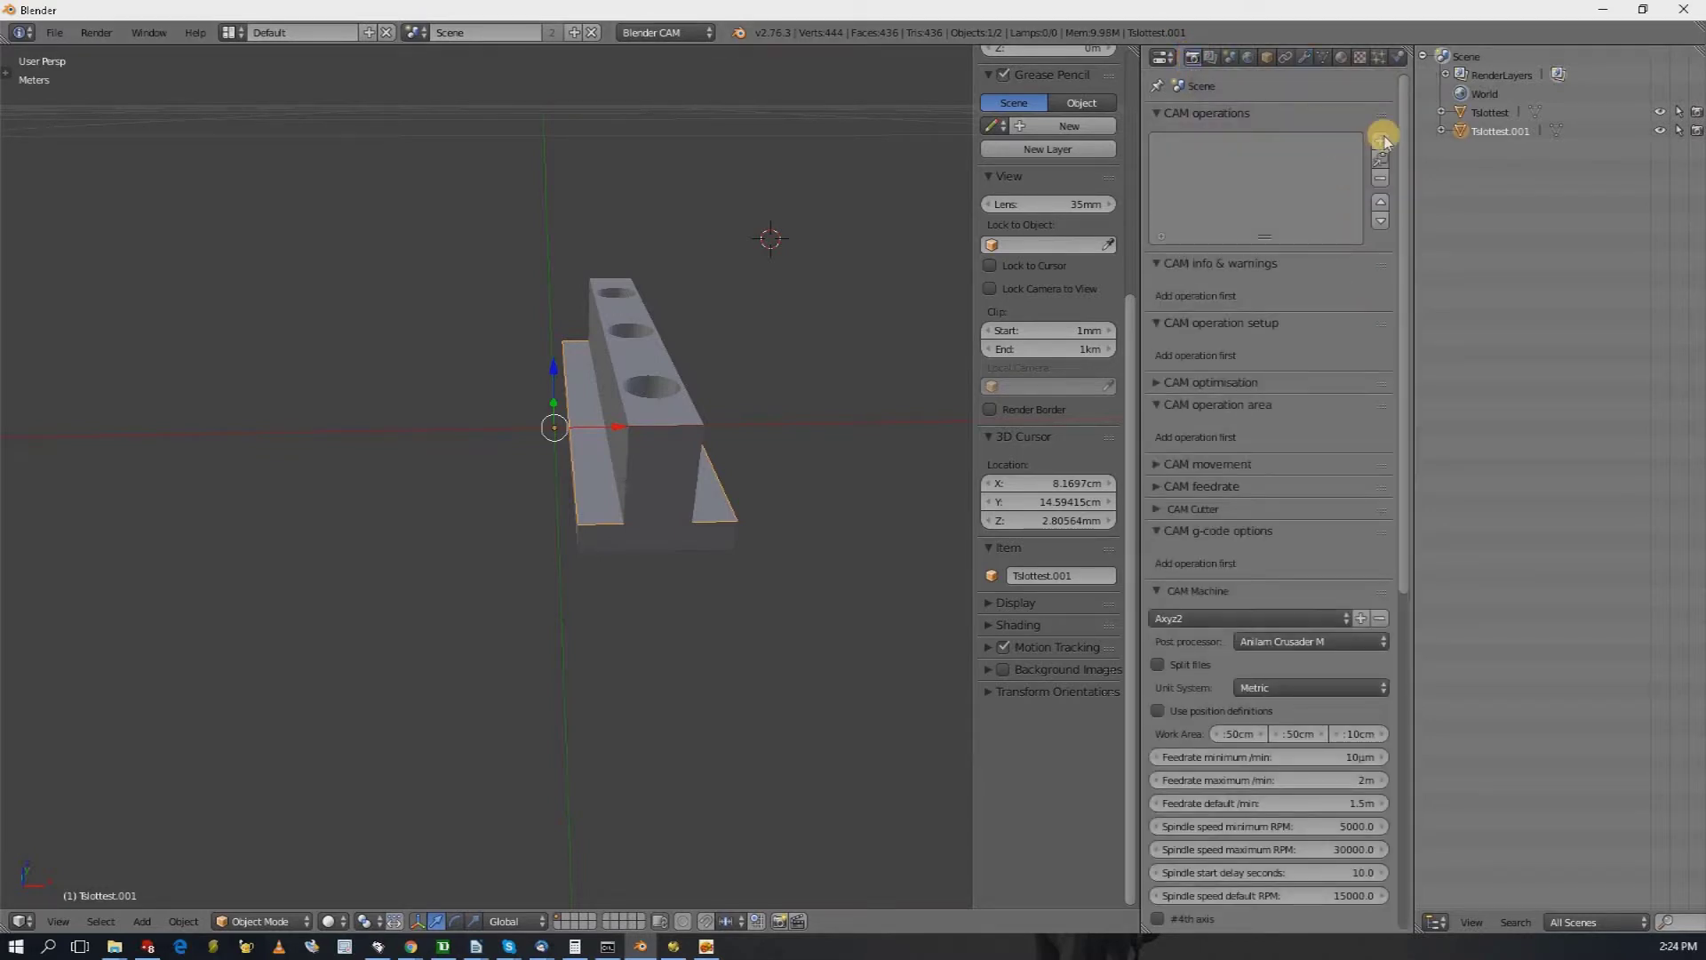
left_click(1382, 141)
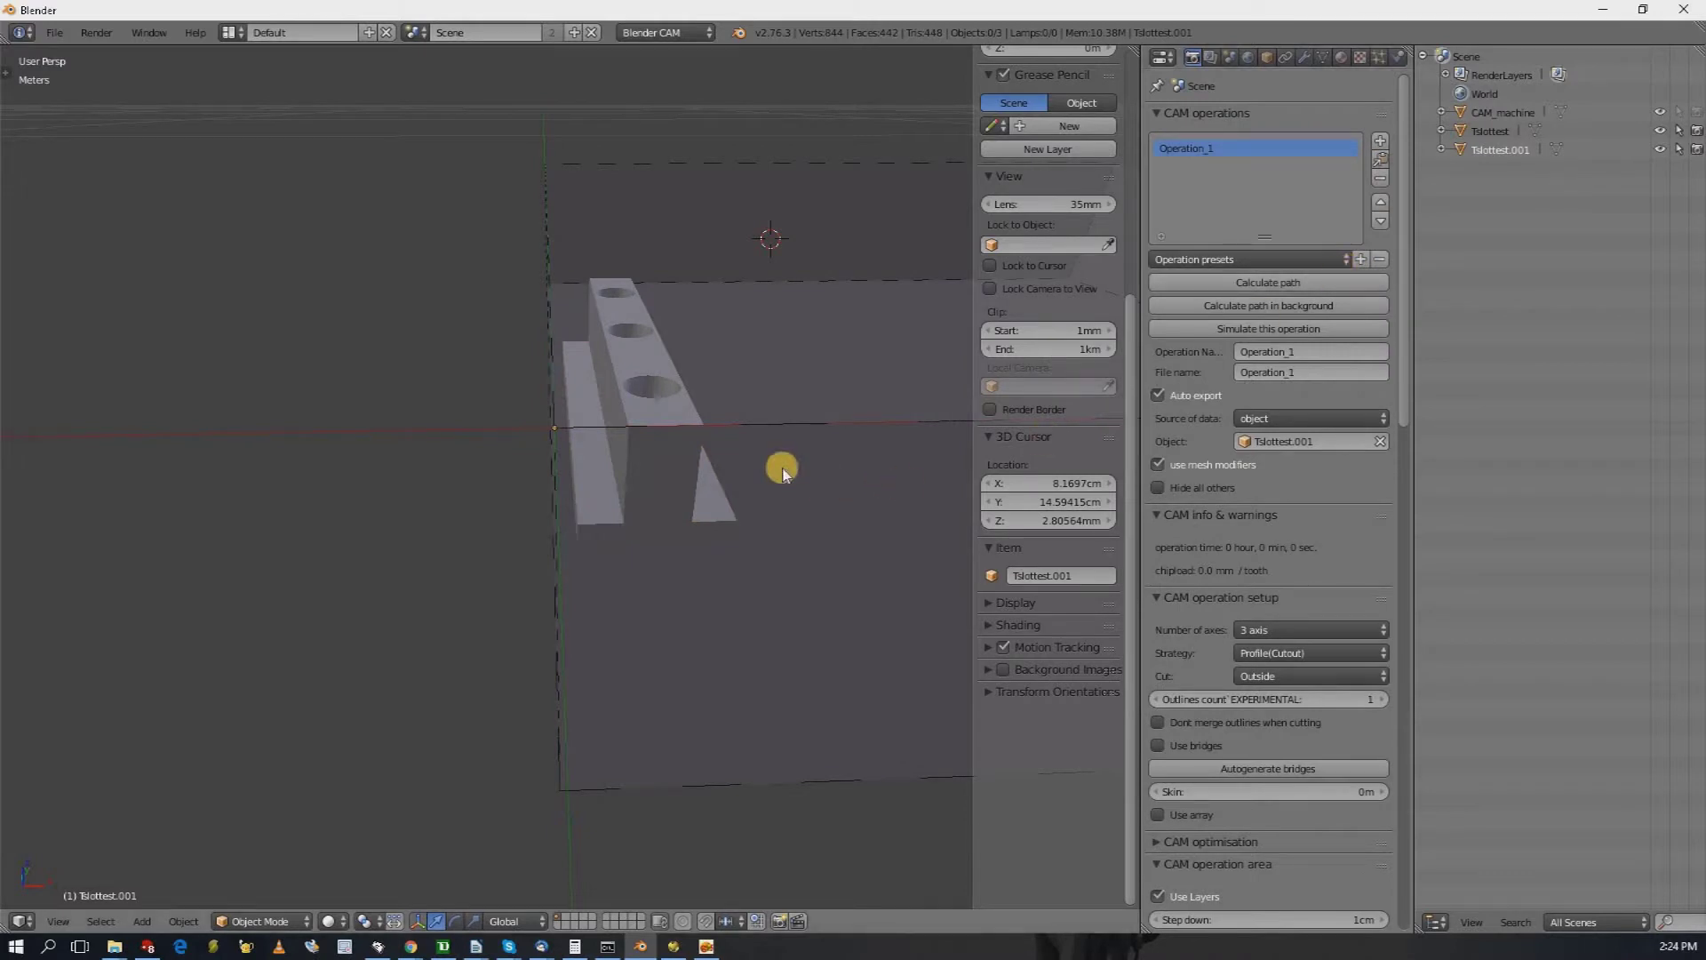
middle_click_drag(786, 469, 1191, 587)
scroll(1299, 538, "down", 15)
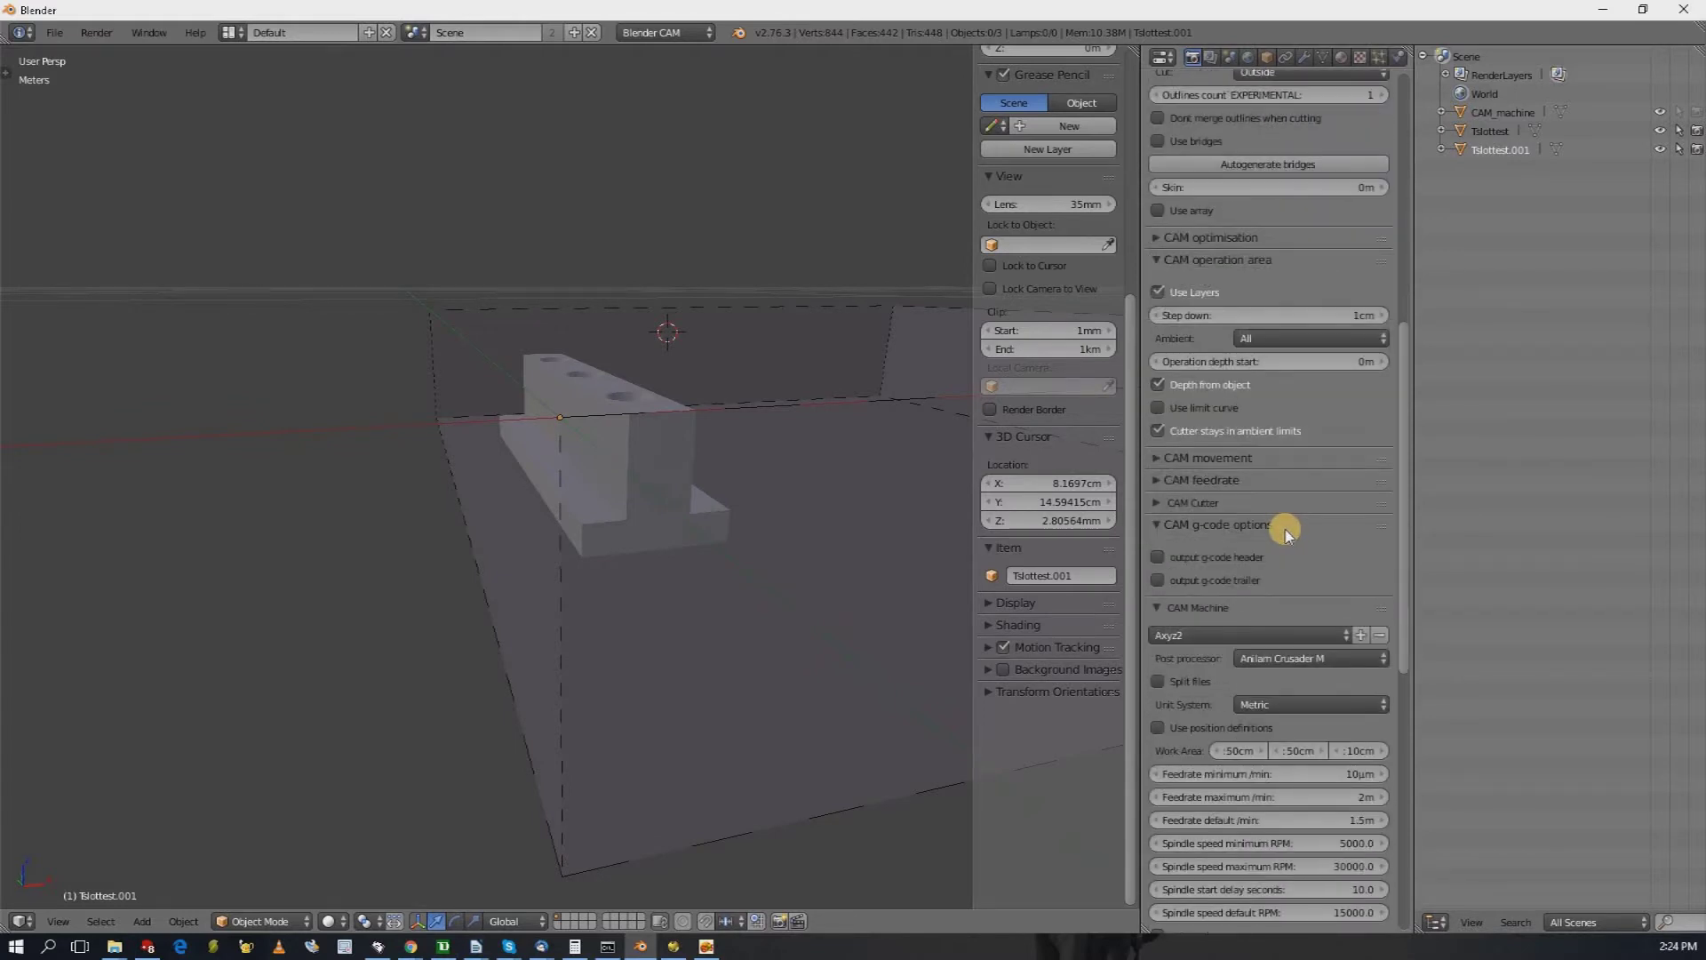
- Expand the operation's feedrate settings and set the feedrate to 1.5 m
scroll(1289, 530, "down", 5)
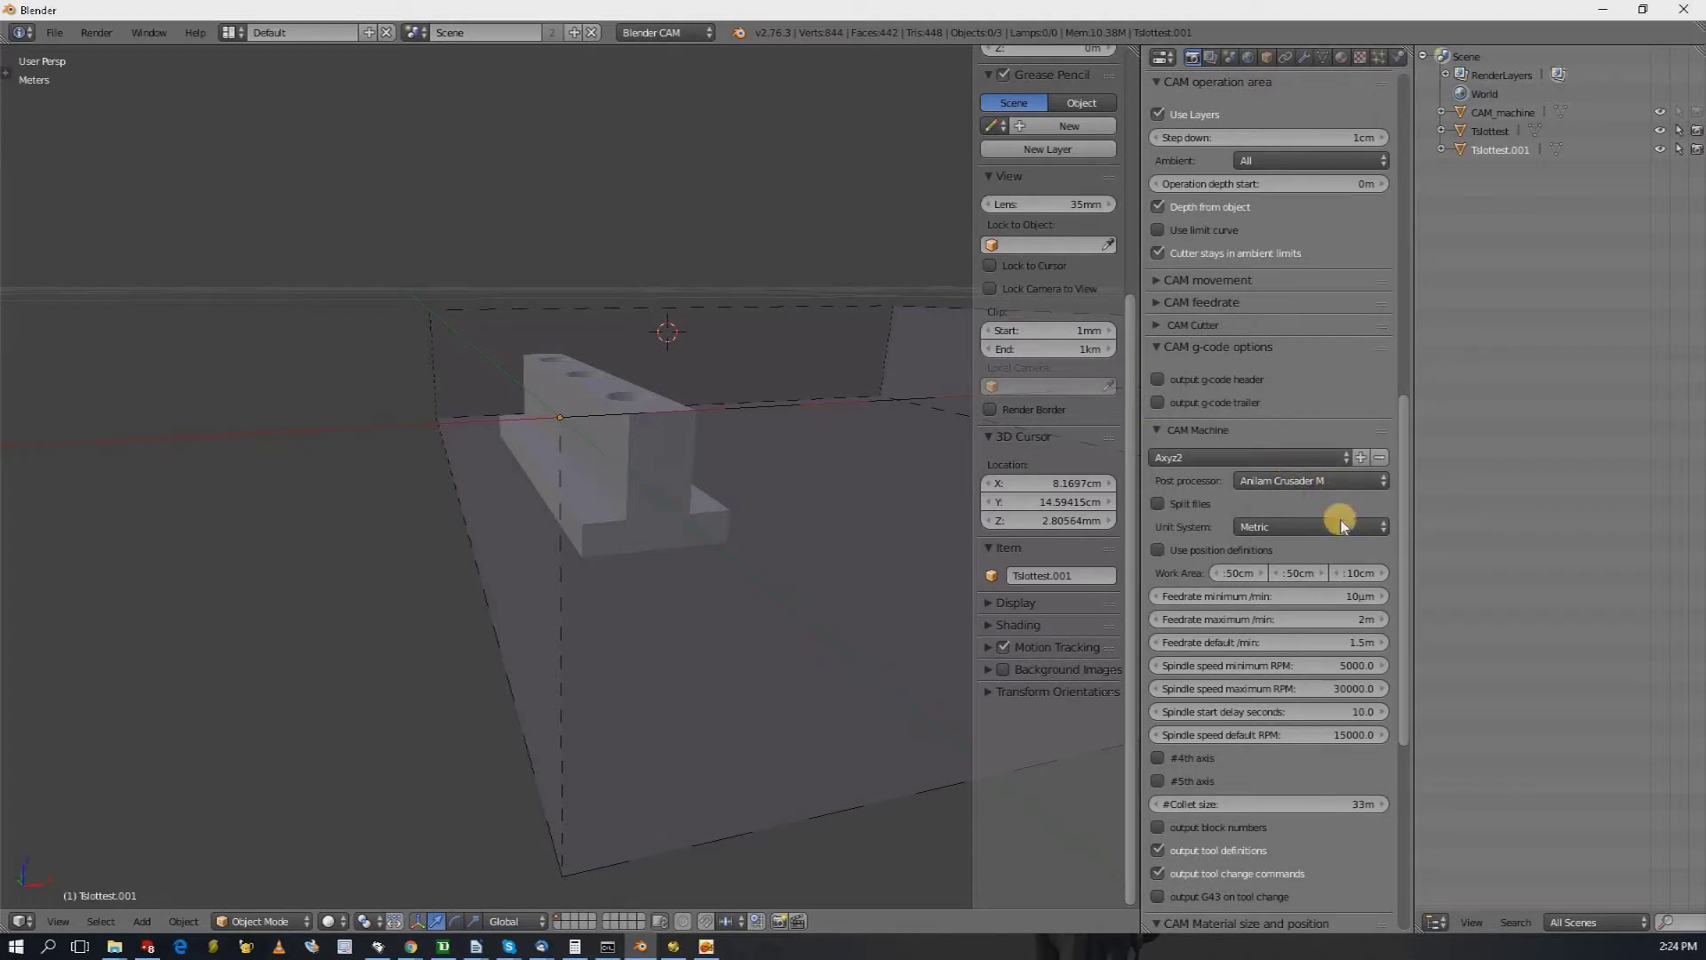
scroll(1155, 436, "up", 4)
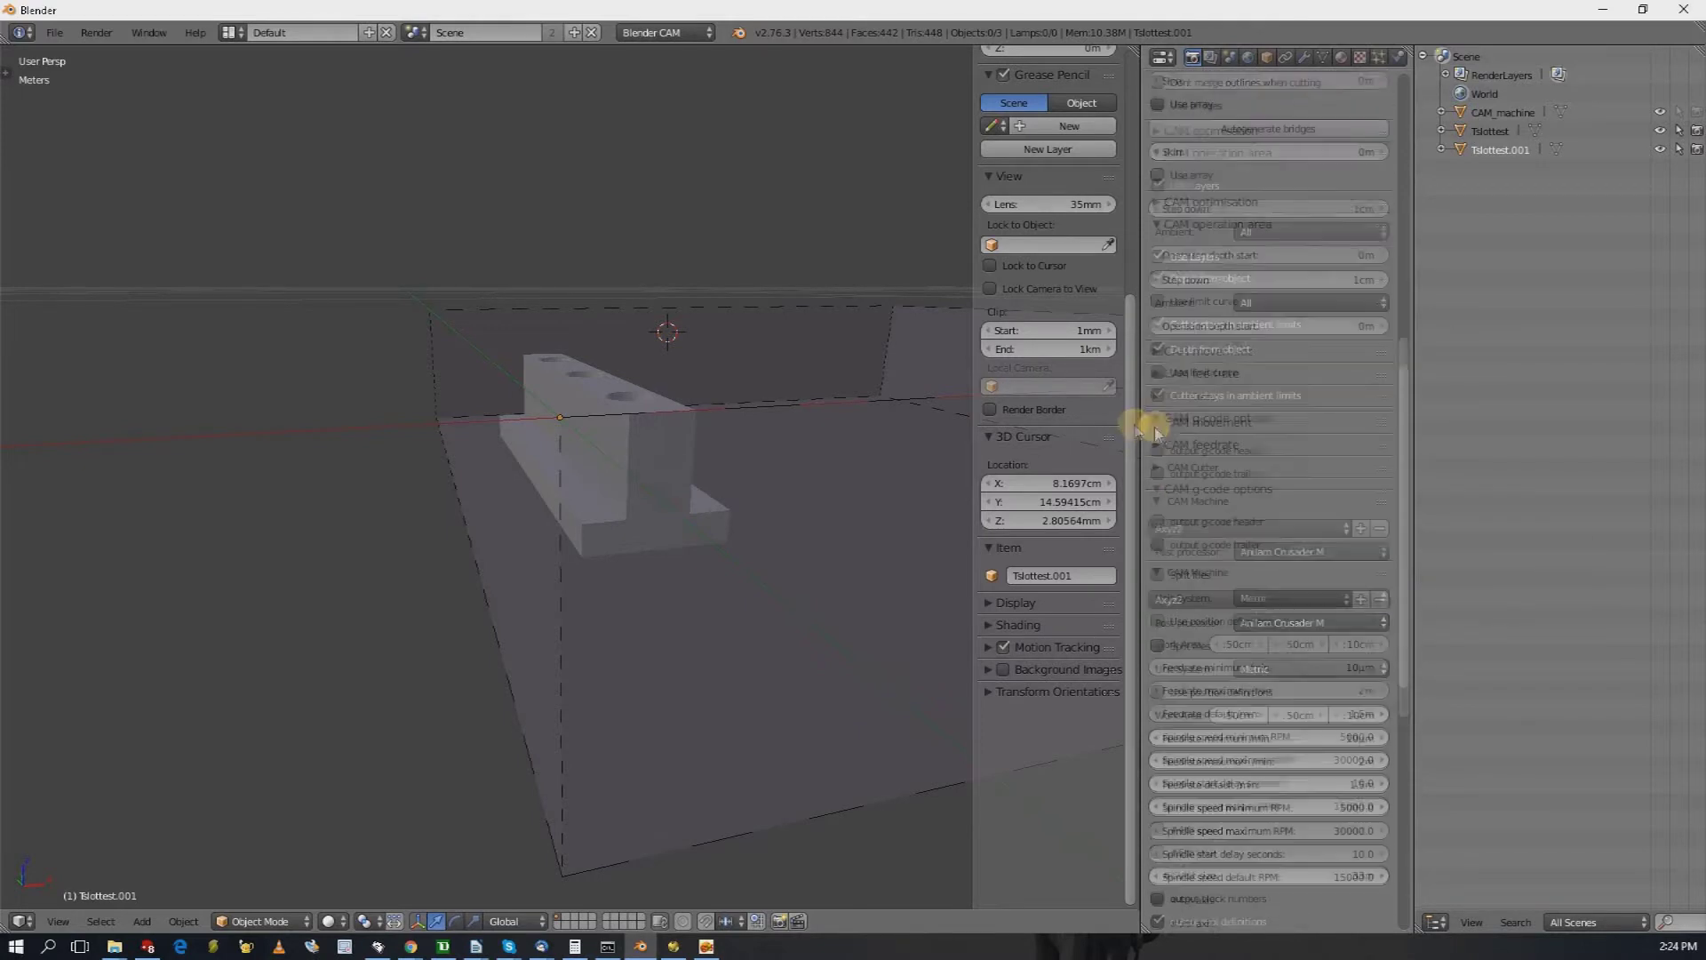
left_click(1162, 444)
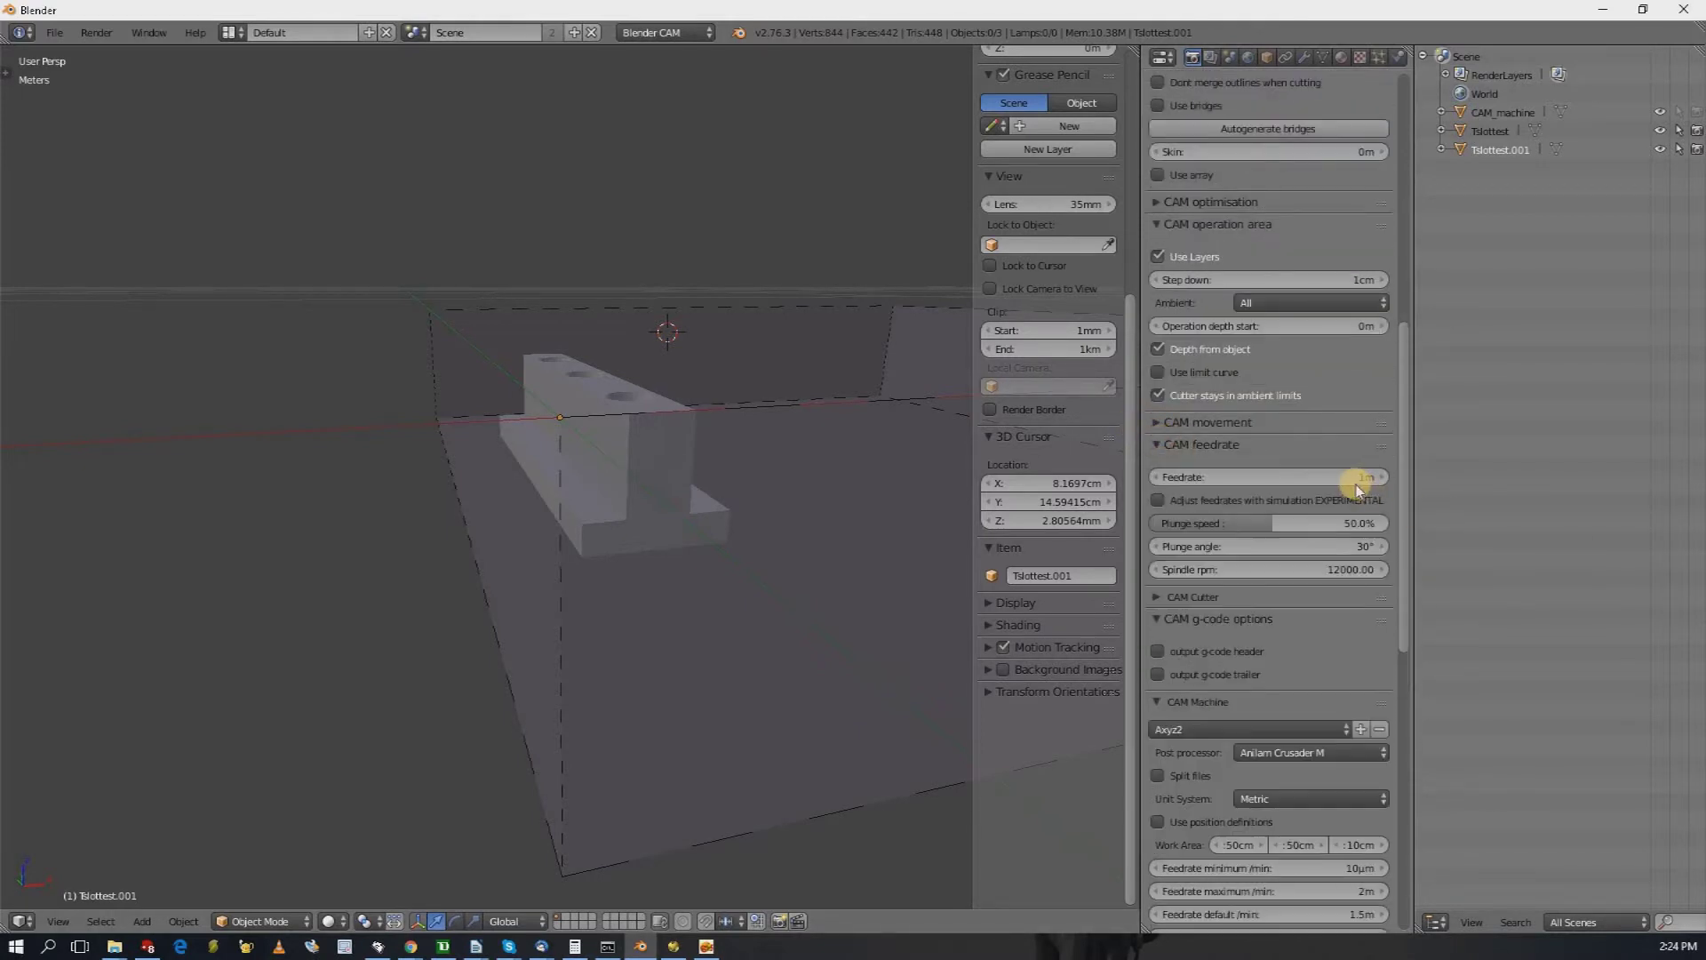
left_click(1376, 480)
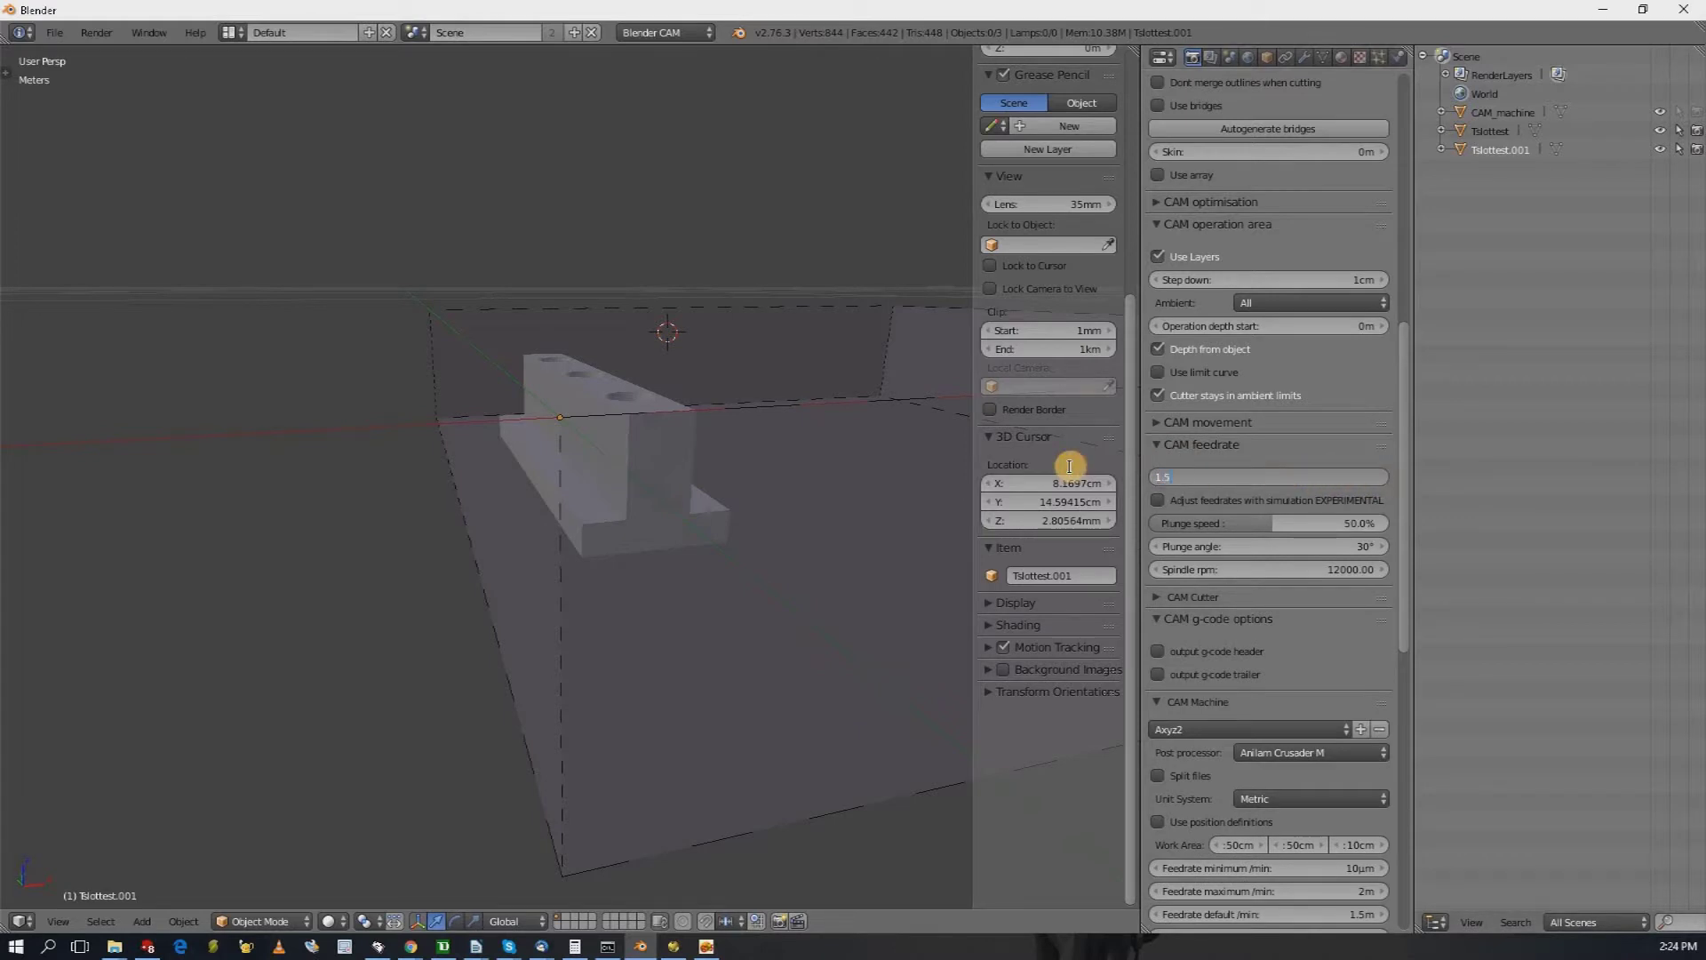
type("1.5m")
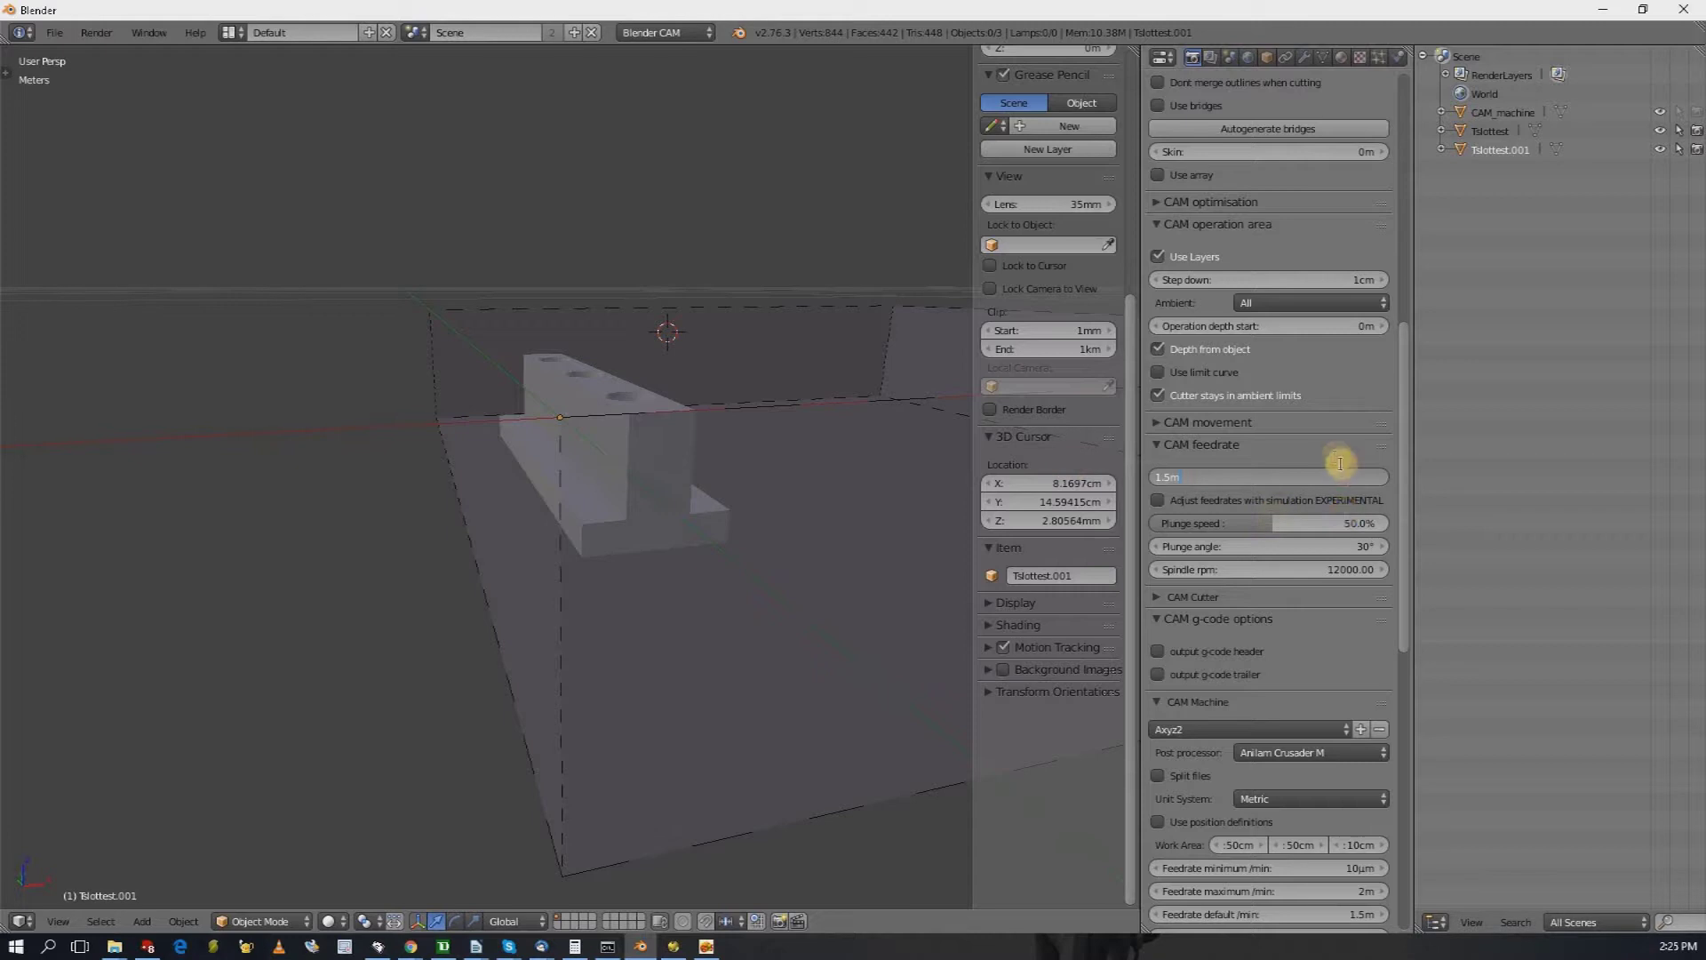
key("Return")
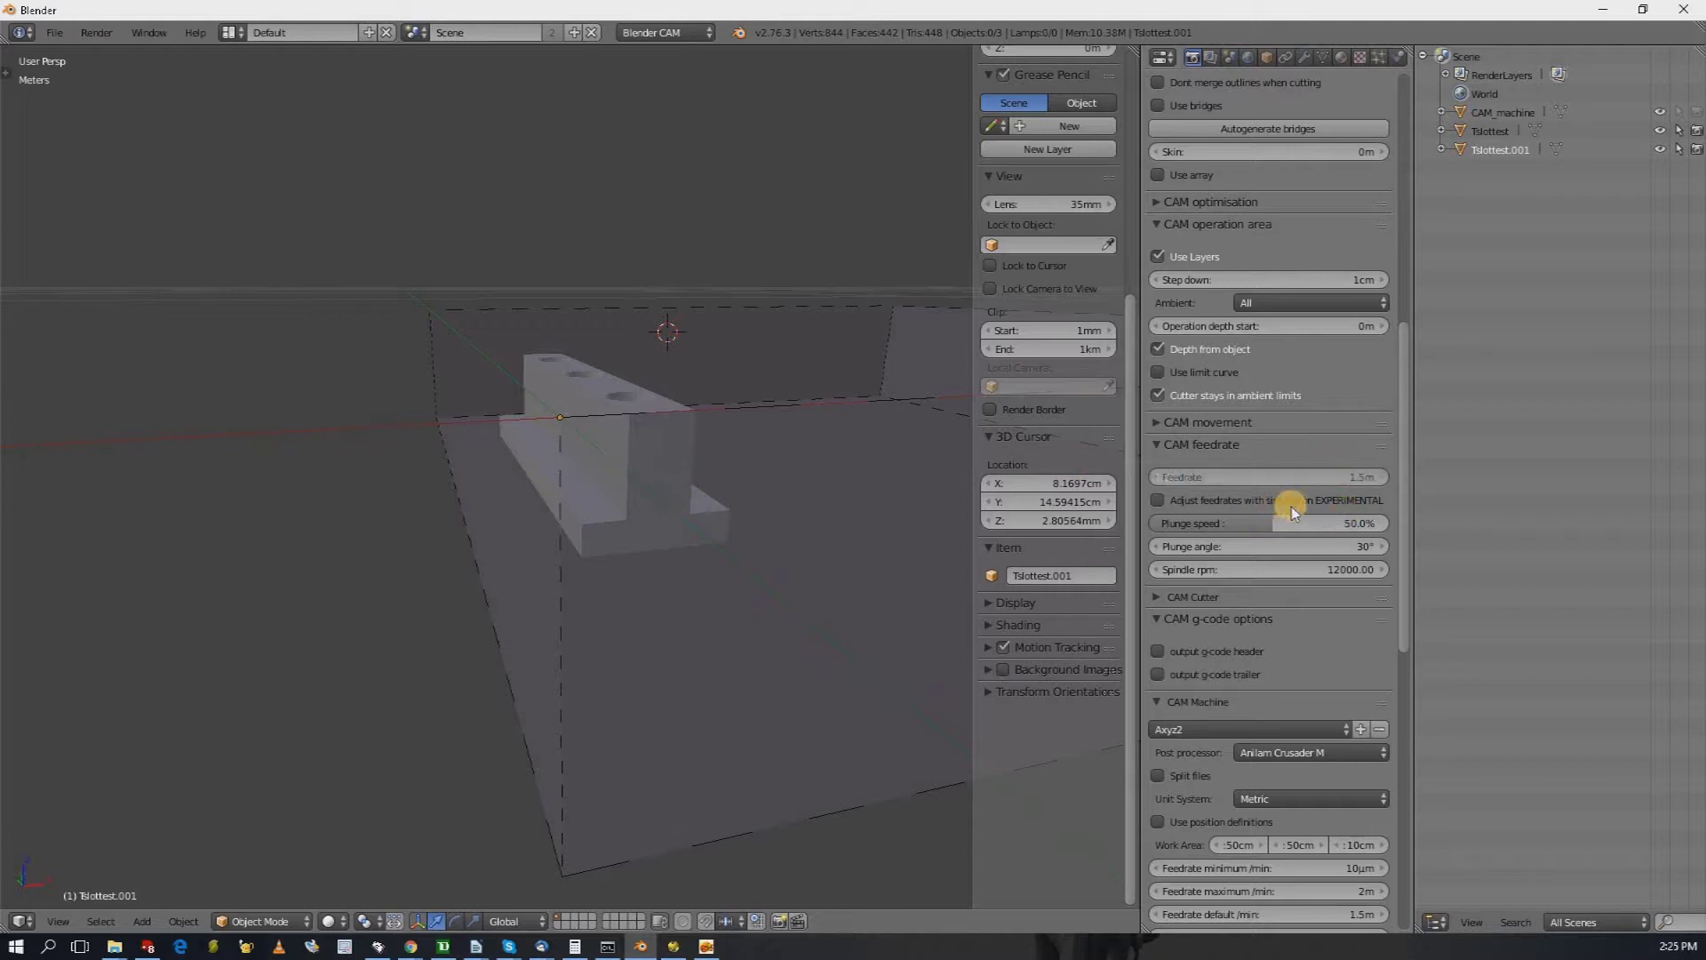
- Change the ledge operation's machining strategy to Pocket
scroll(1293, 505, "up", 6)
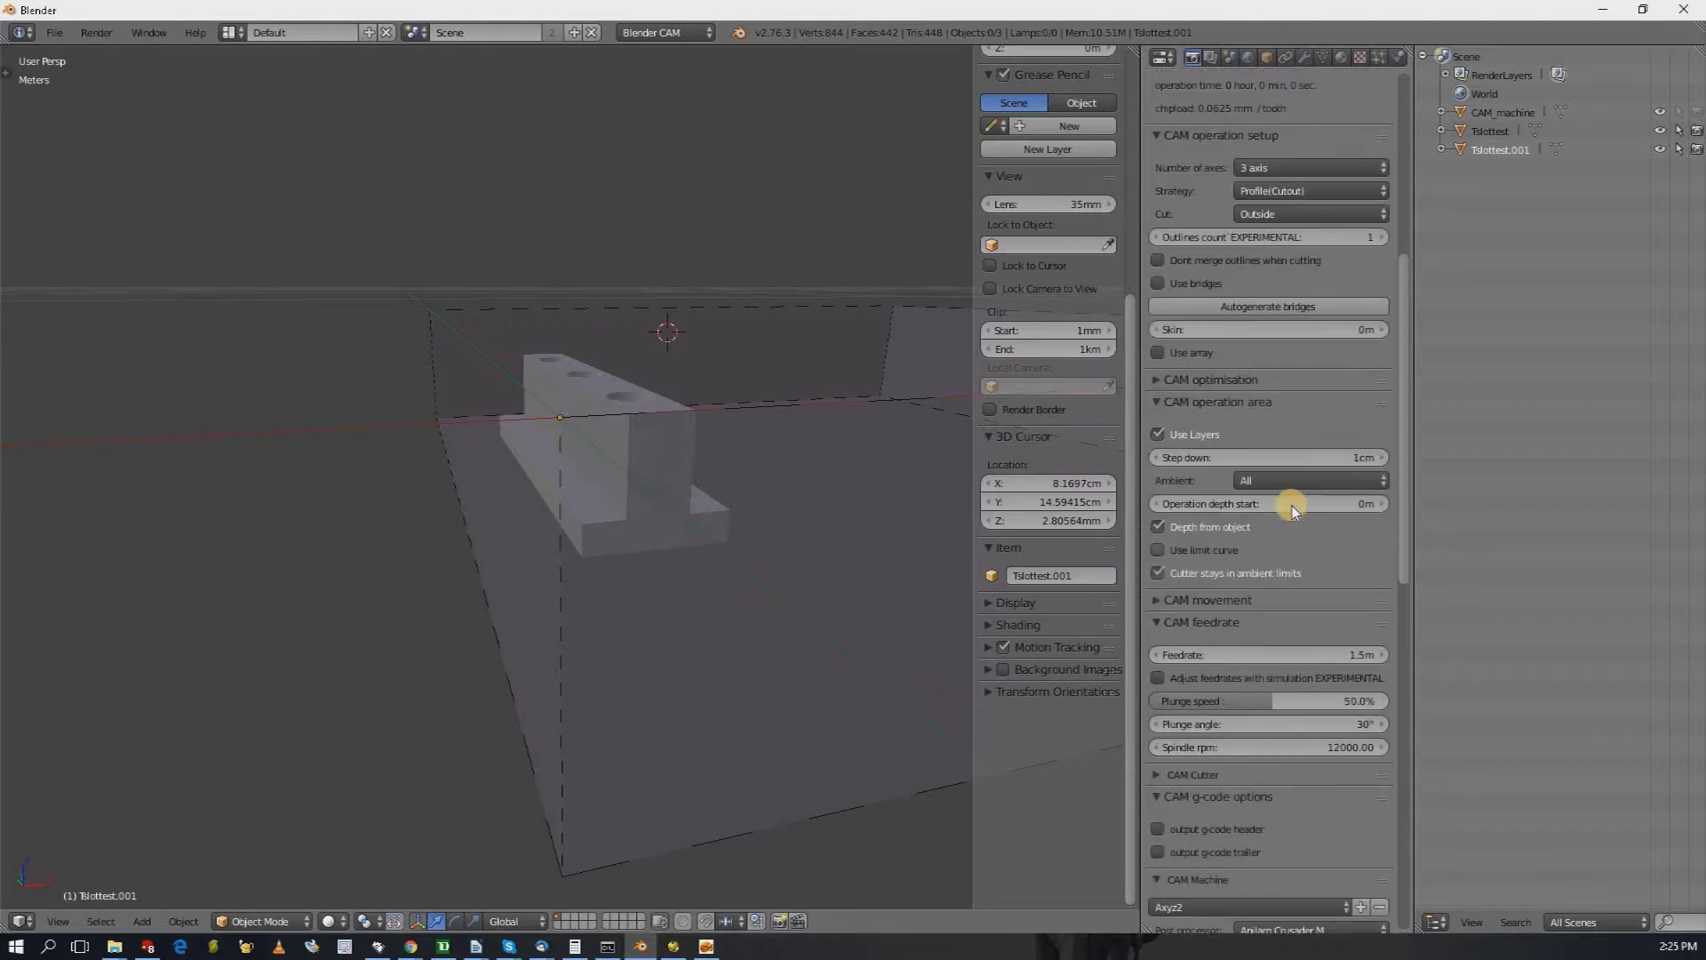
scroll(1292, 508, "up", 7)
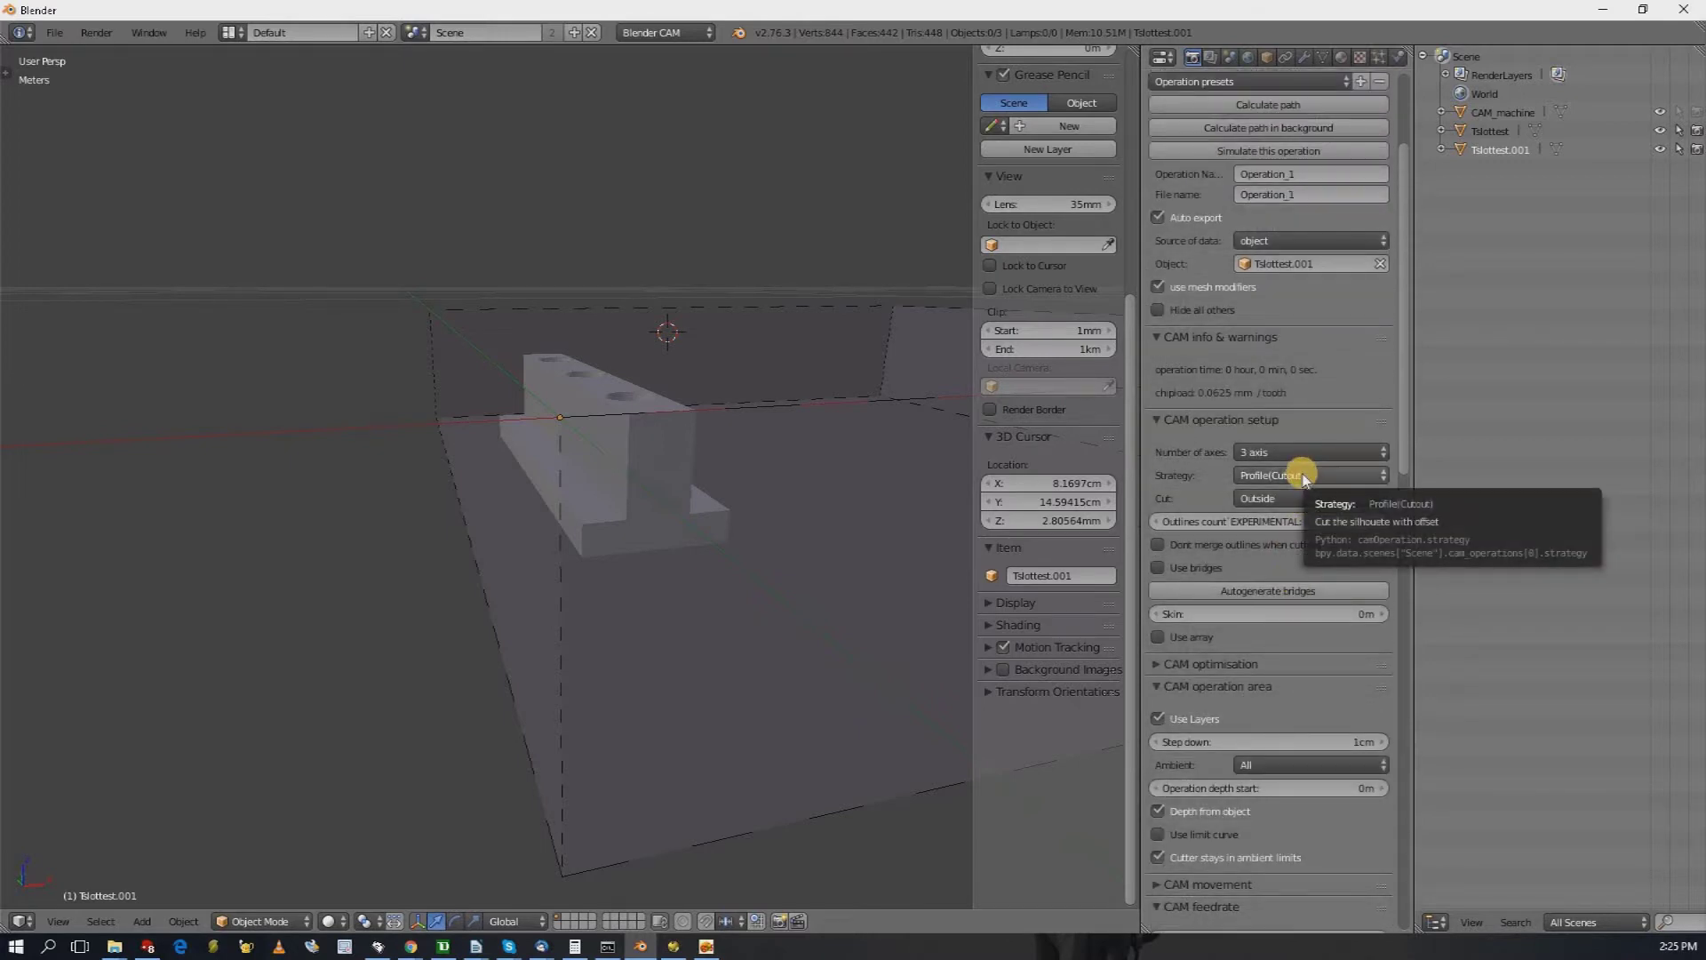
left_click(1304, 478)
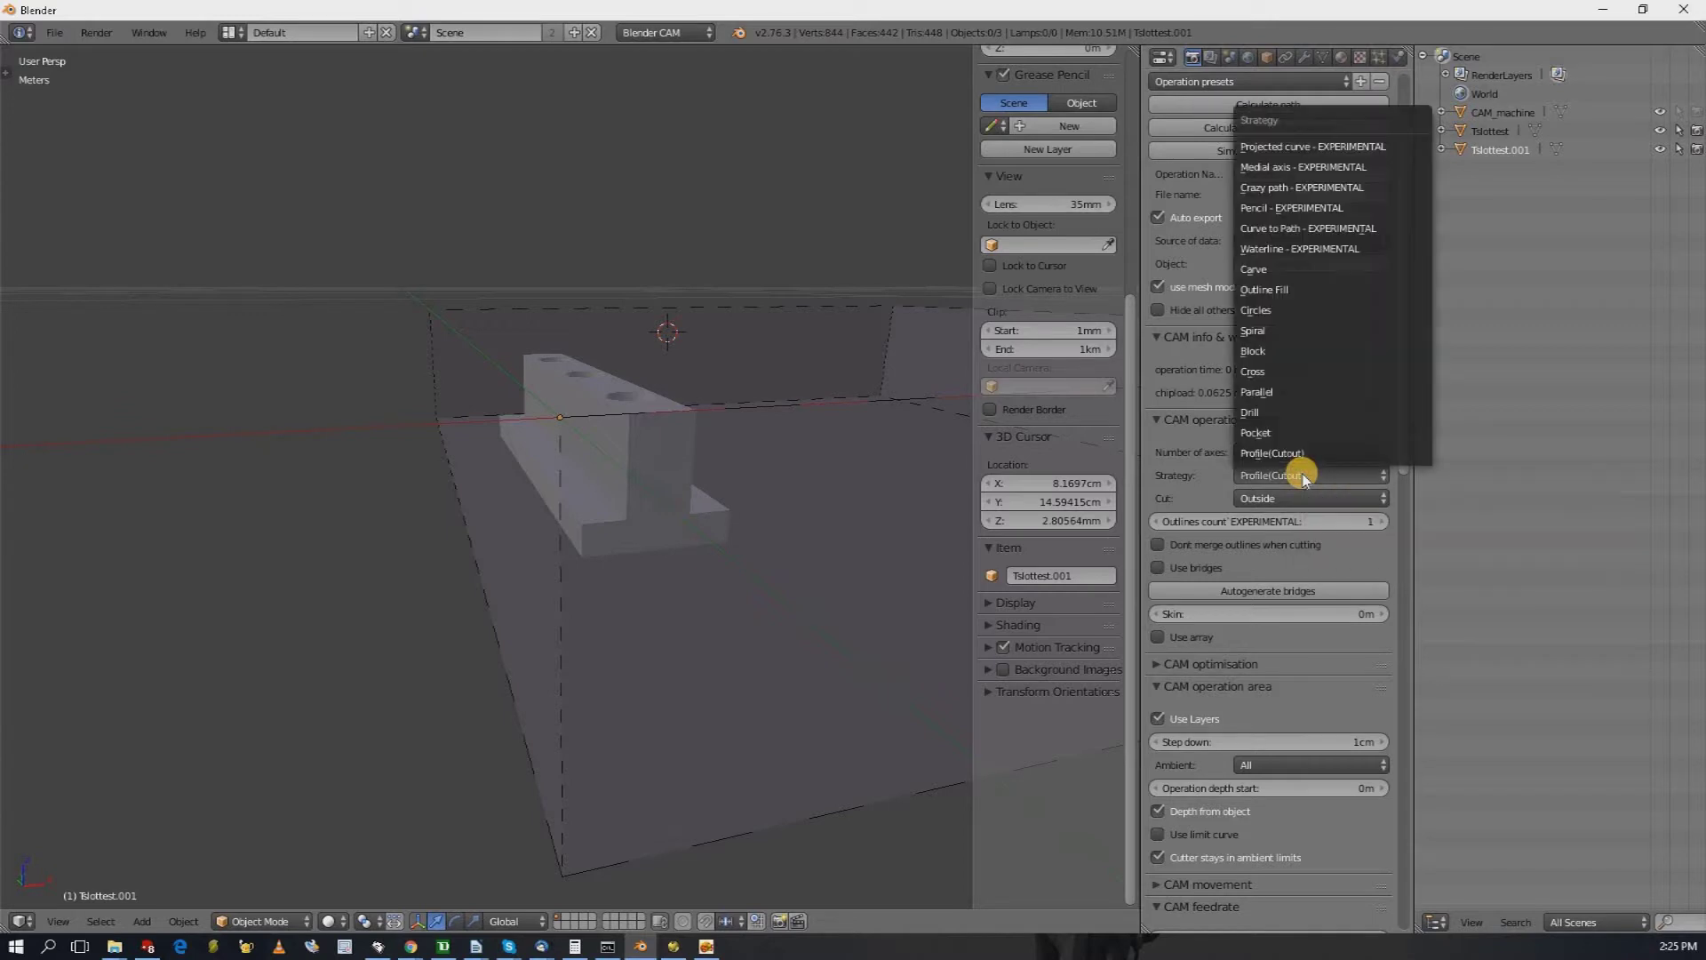
left_click(1284, 433)
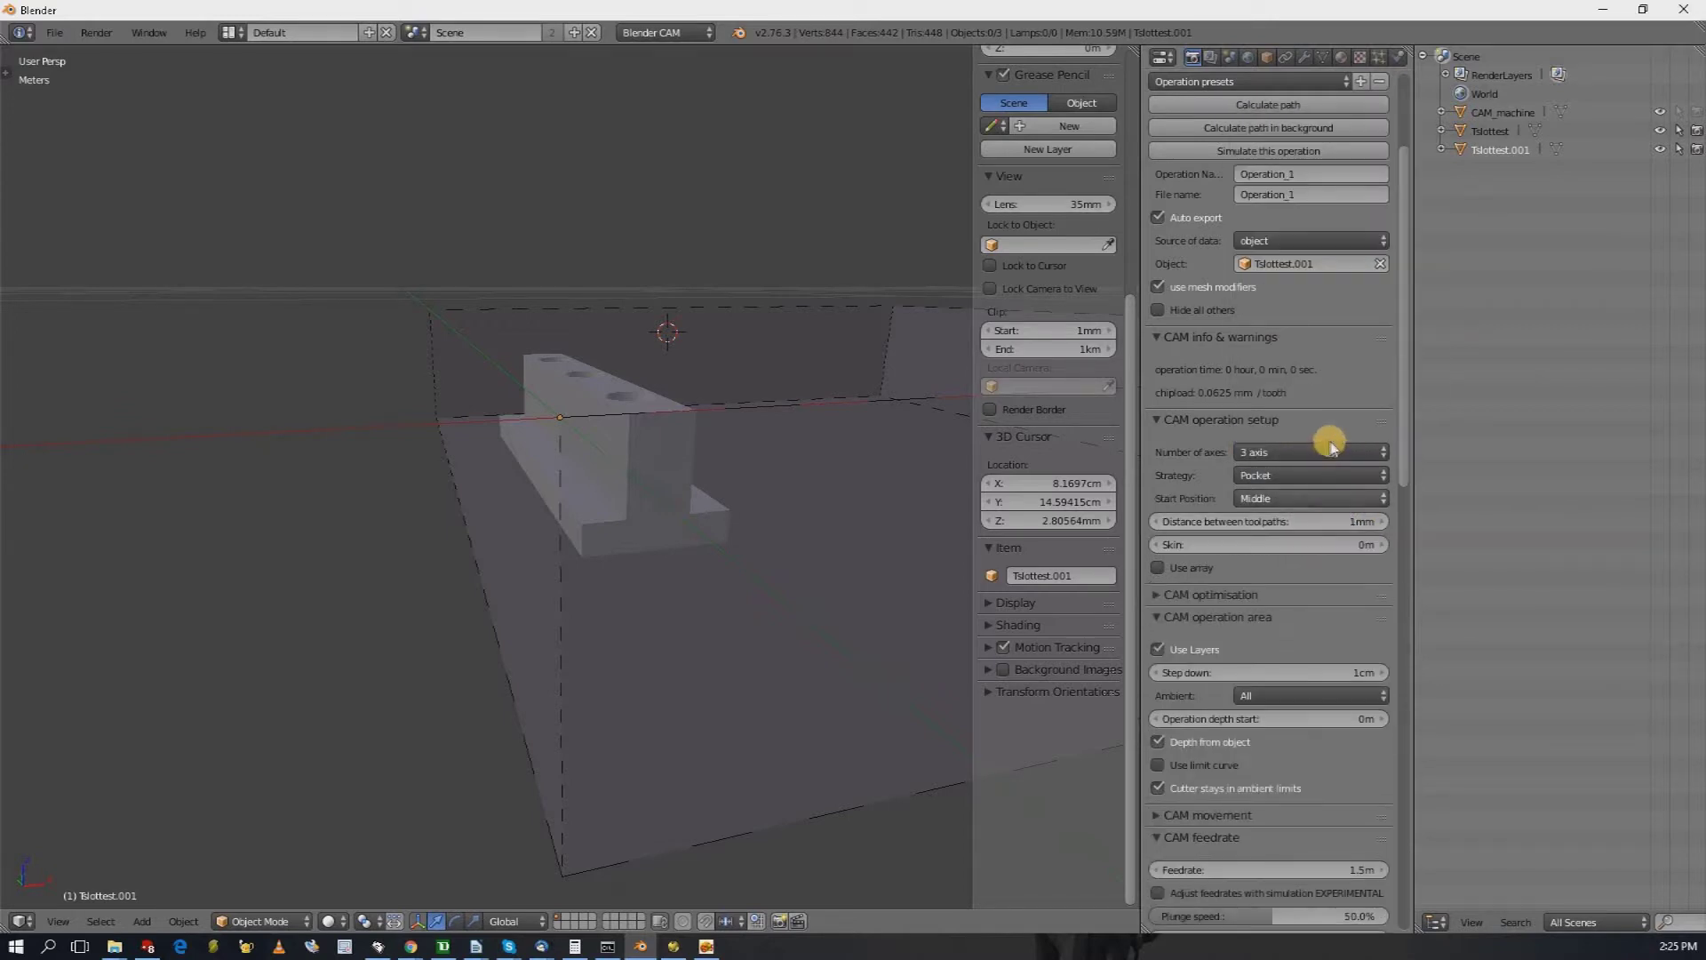
- Set the distance between toolpaths of the Pocket operation to 1.5 mm
scroll(1333, 462, "down", 5)
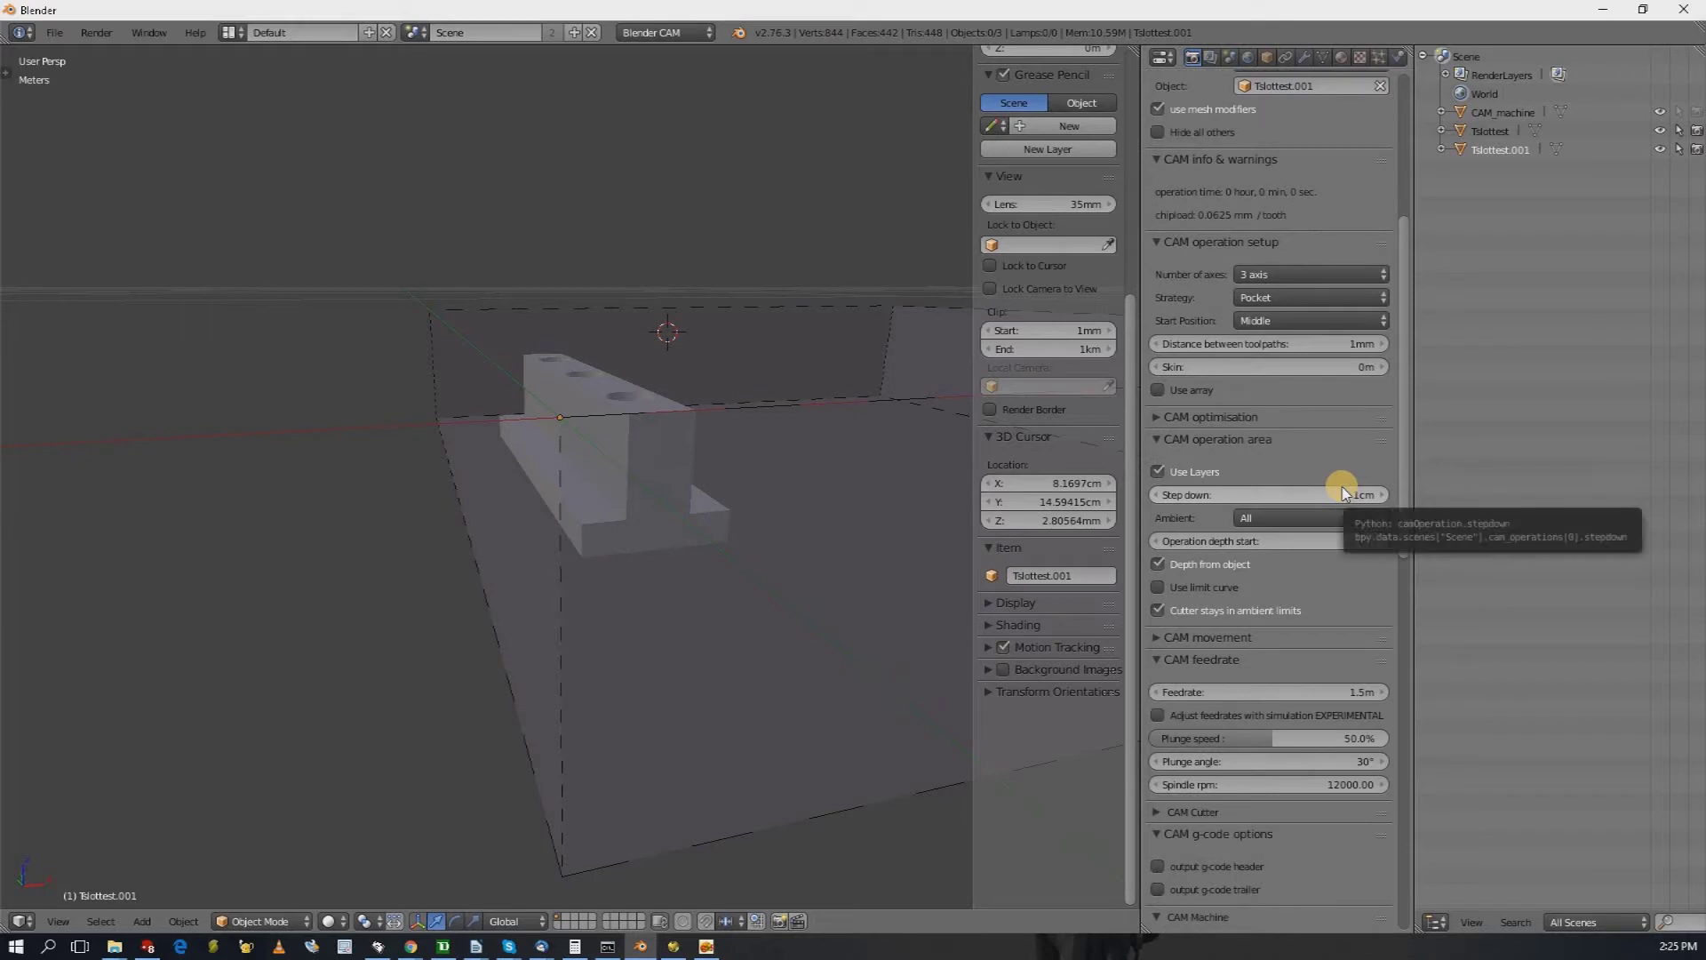
scroll(1342, 498, "down", 3)
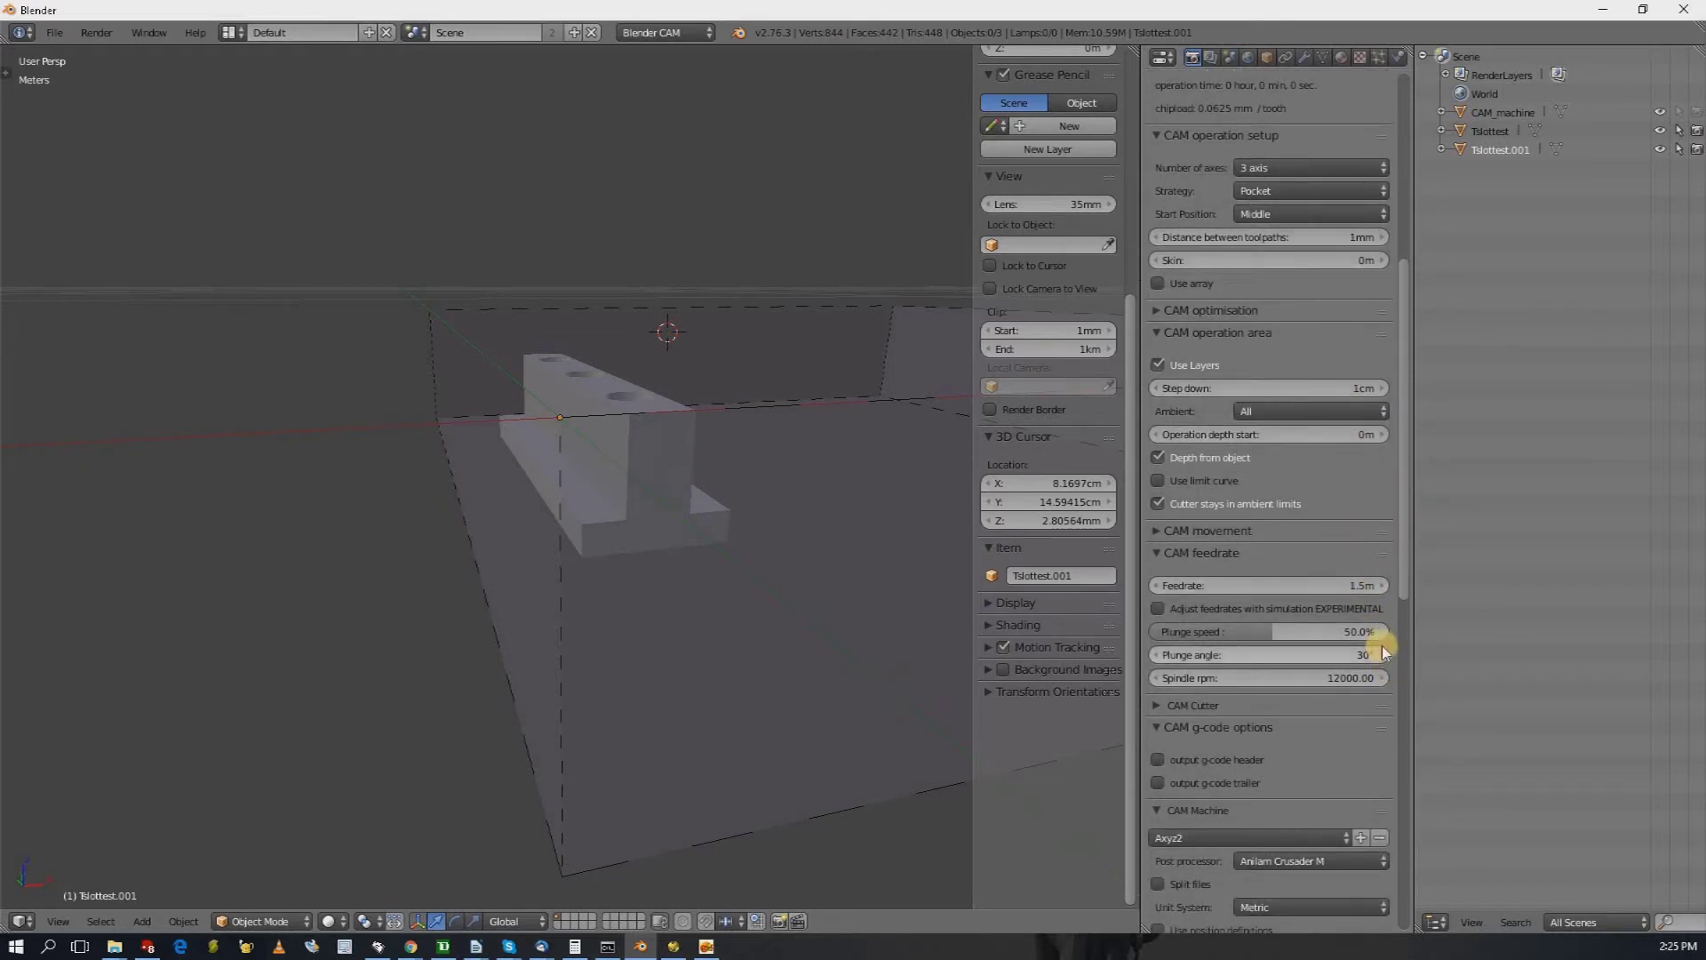
scroll(1383, 645, "up", 13)
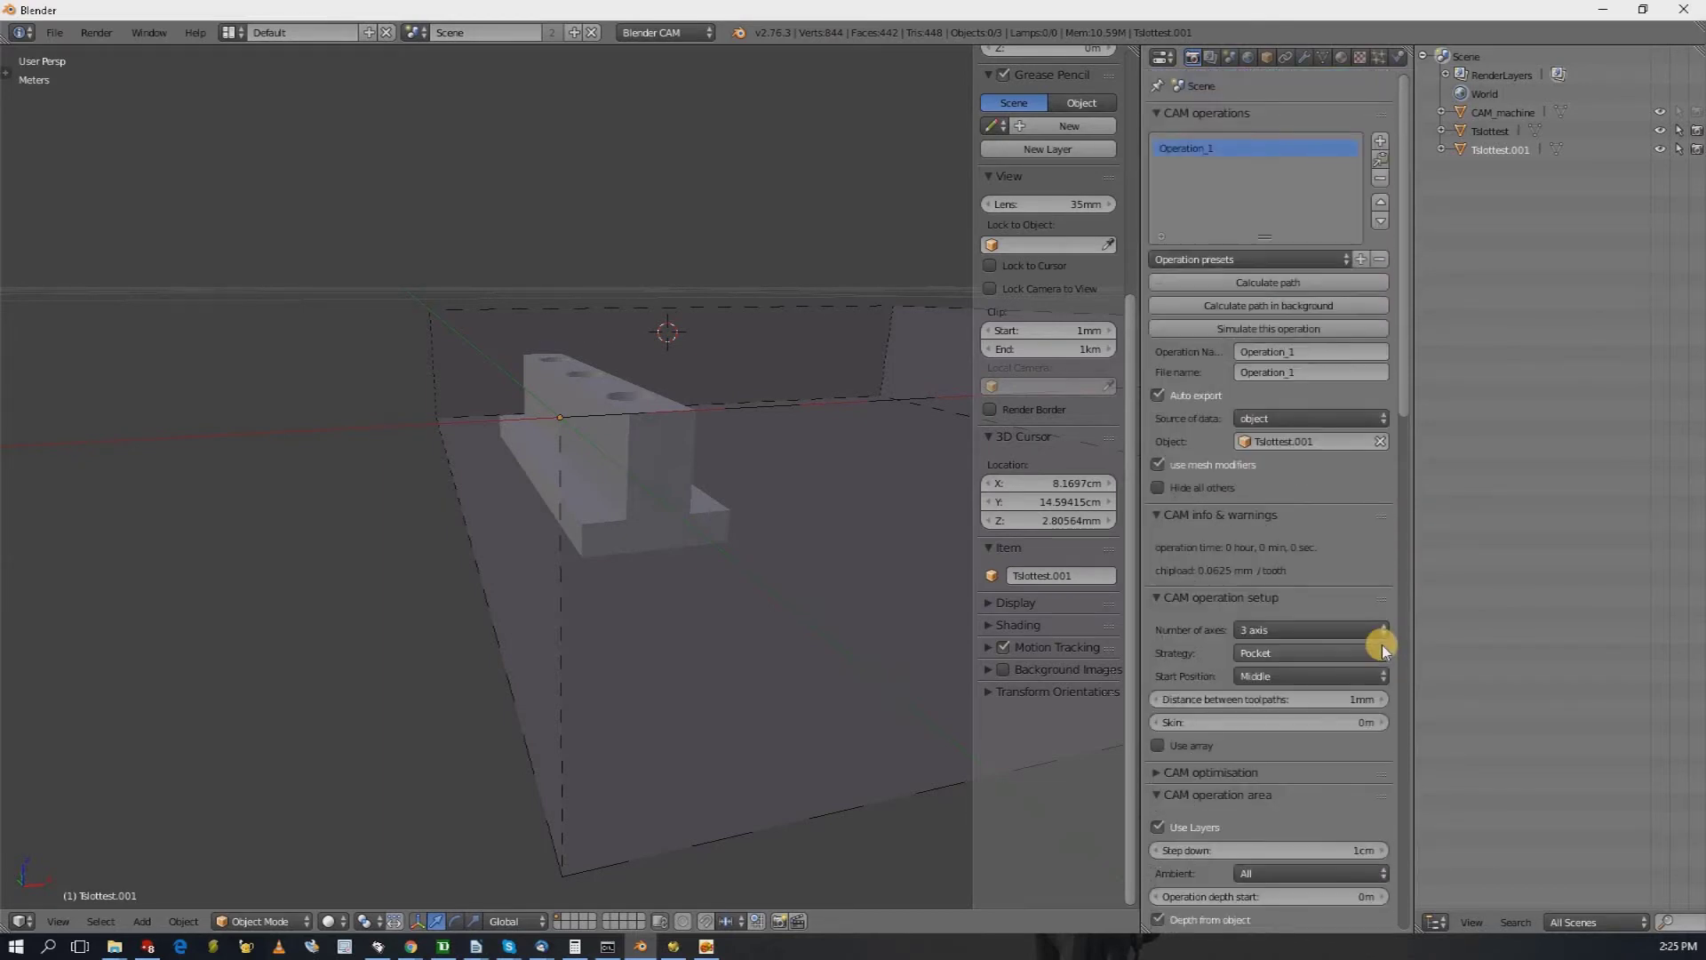
scroll(1383, 644, "down", 2)
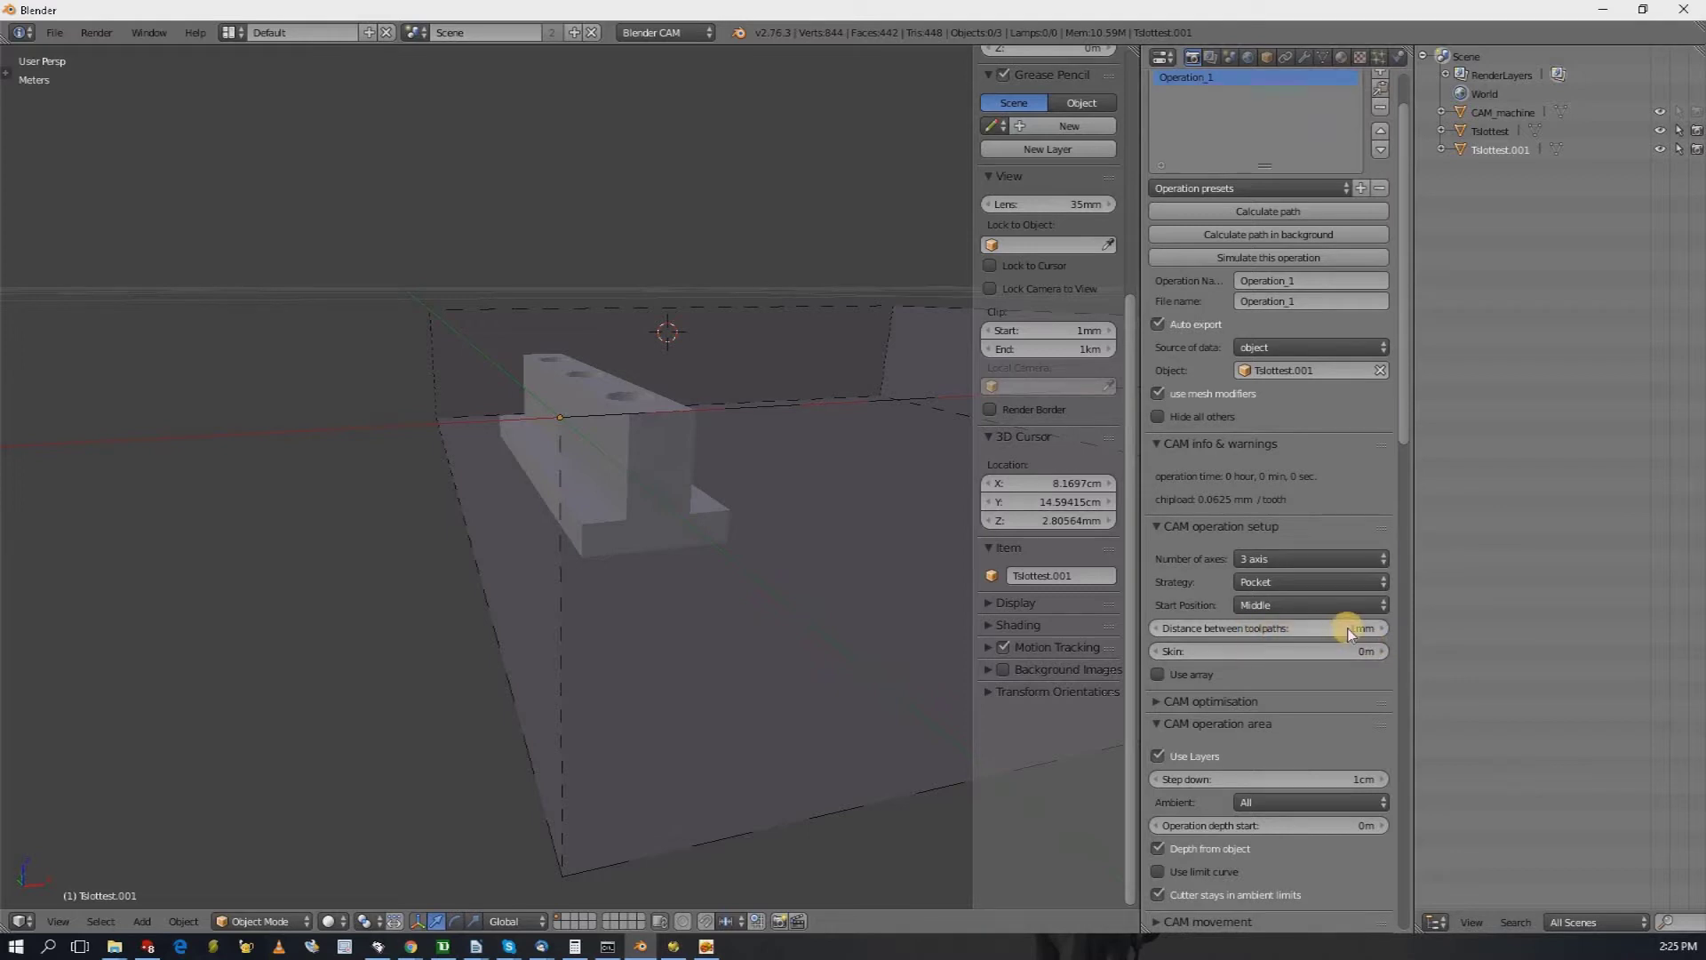
left_click(1360, 626)
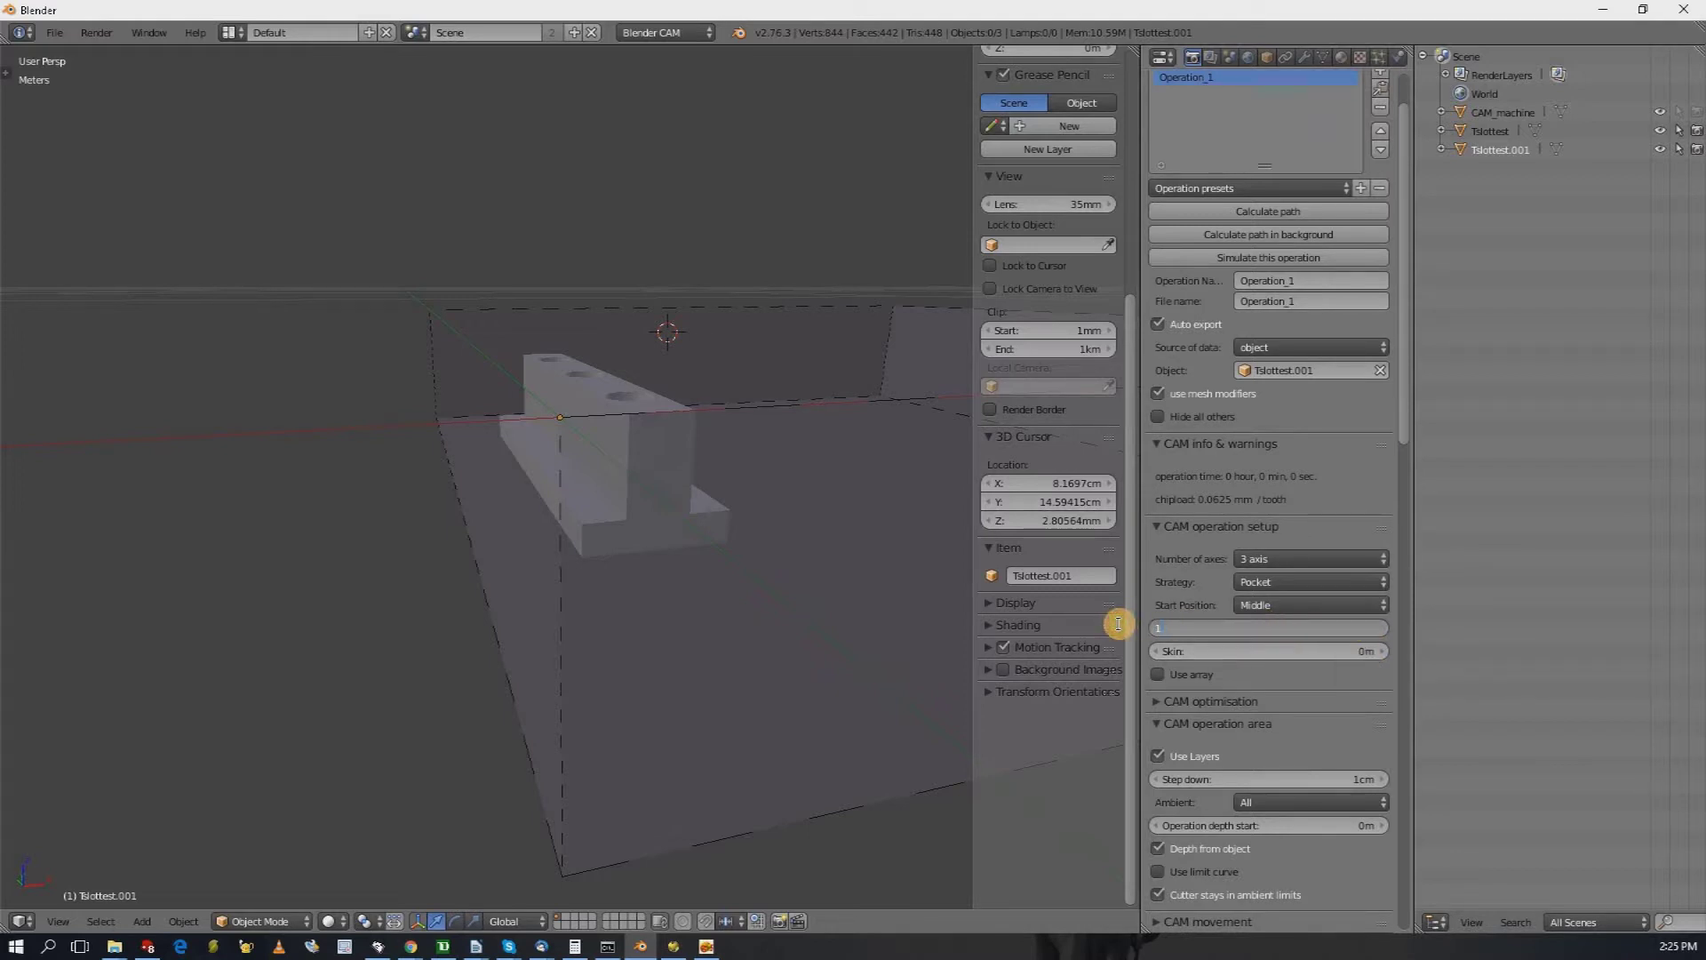
type("1.5mm")
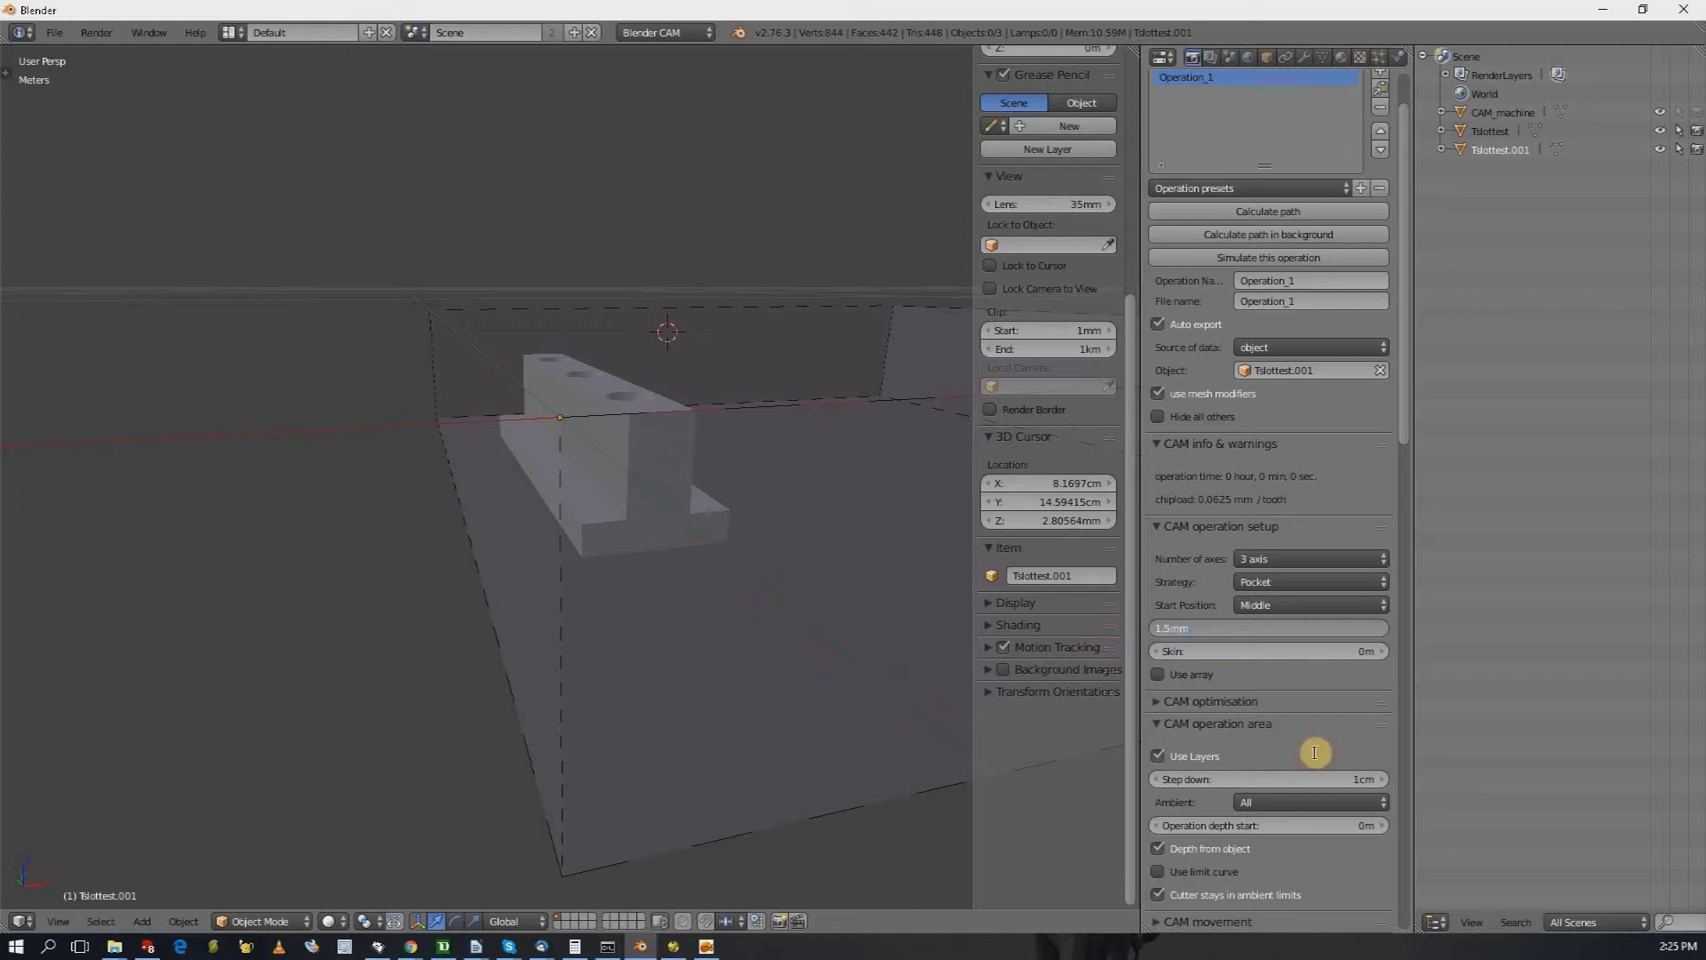
key("Return")
- Expand the cutter settings for review and calculate the toolpath of the Pocket operation
scroll(1284, 691, "down", 8)
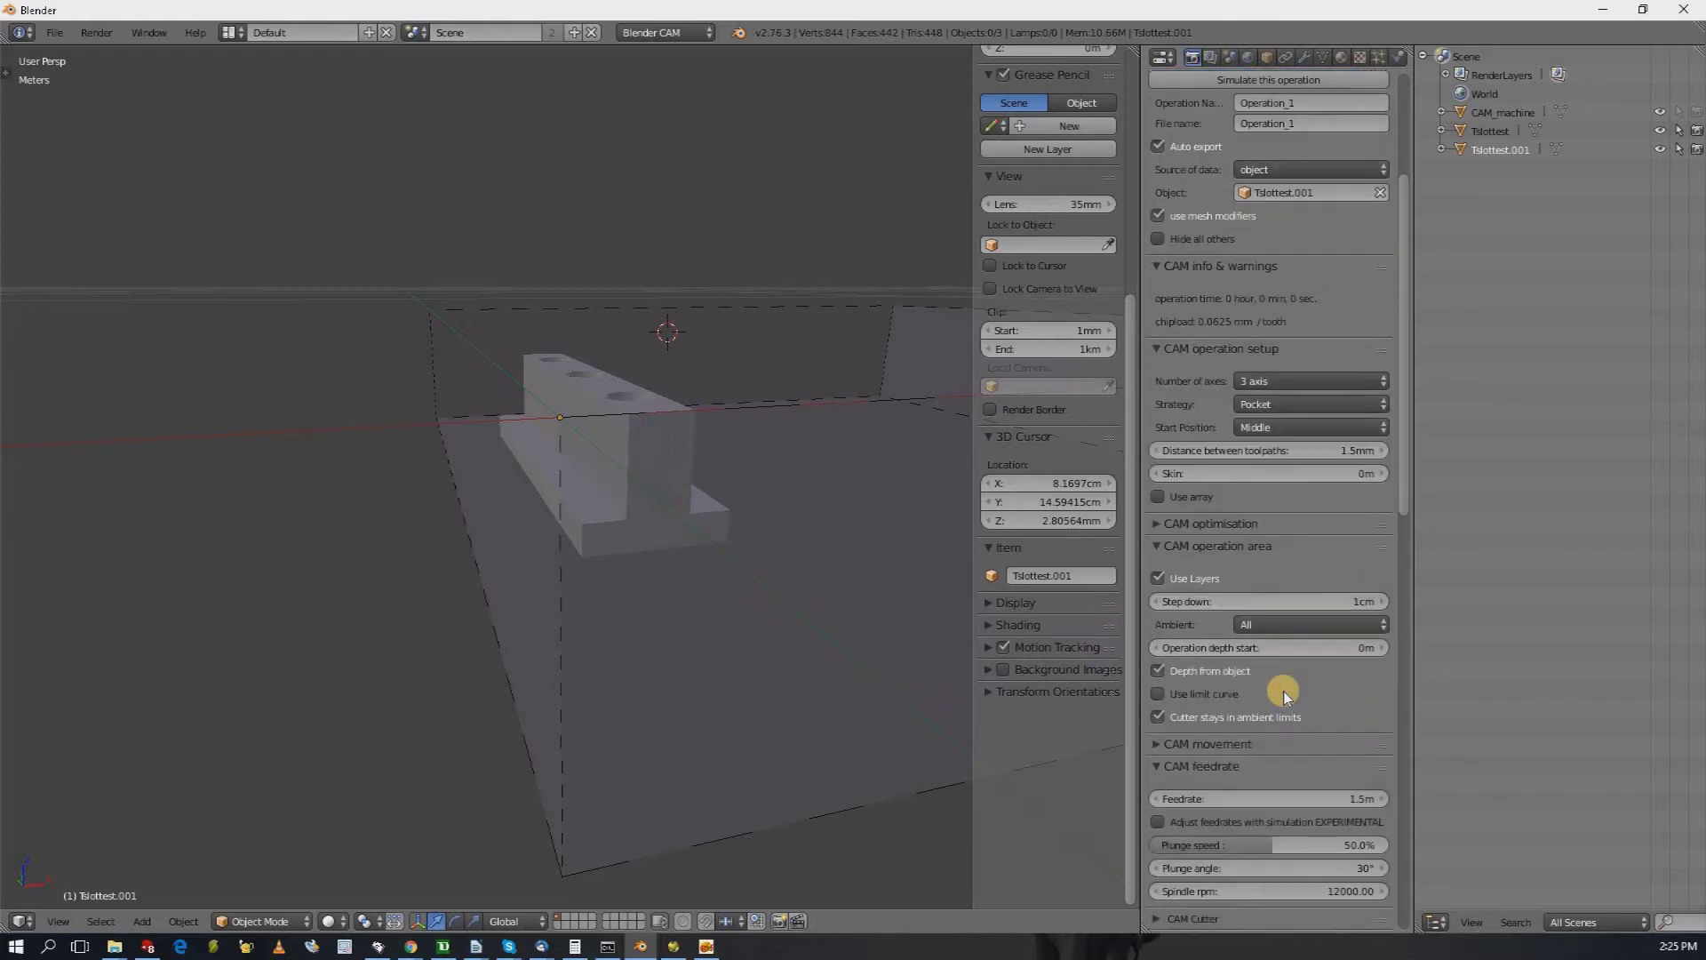
scroll(1284, 691, "down", 4)
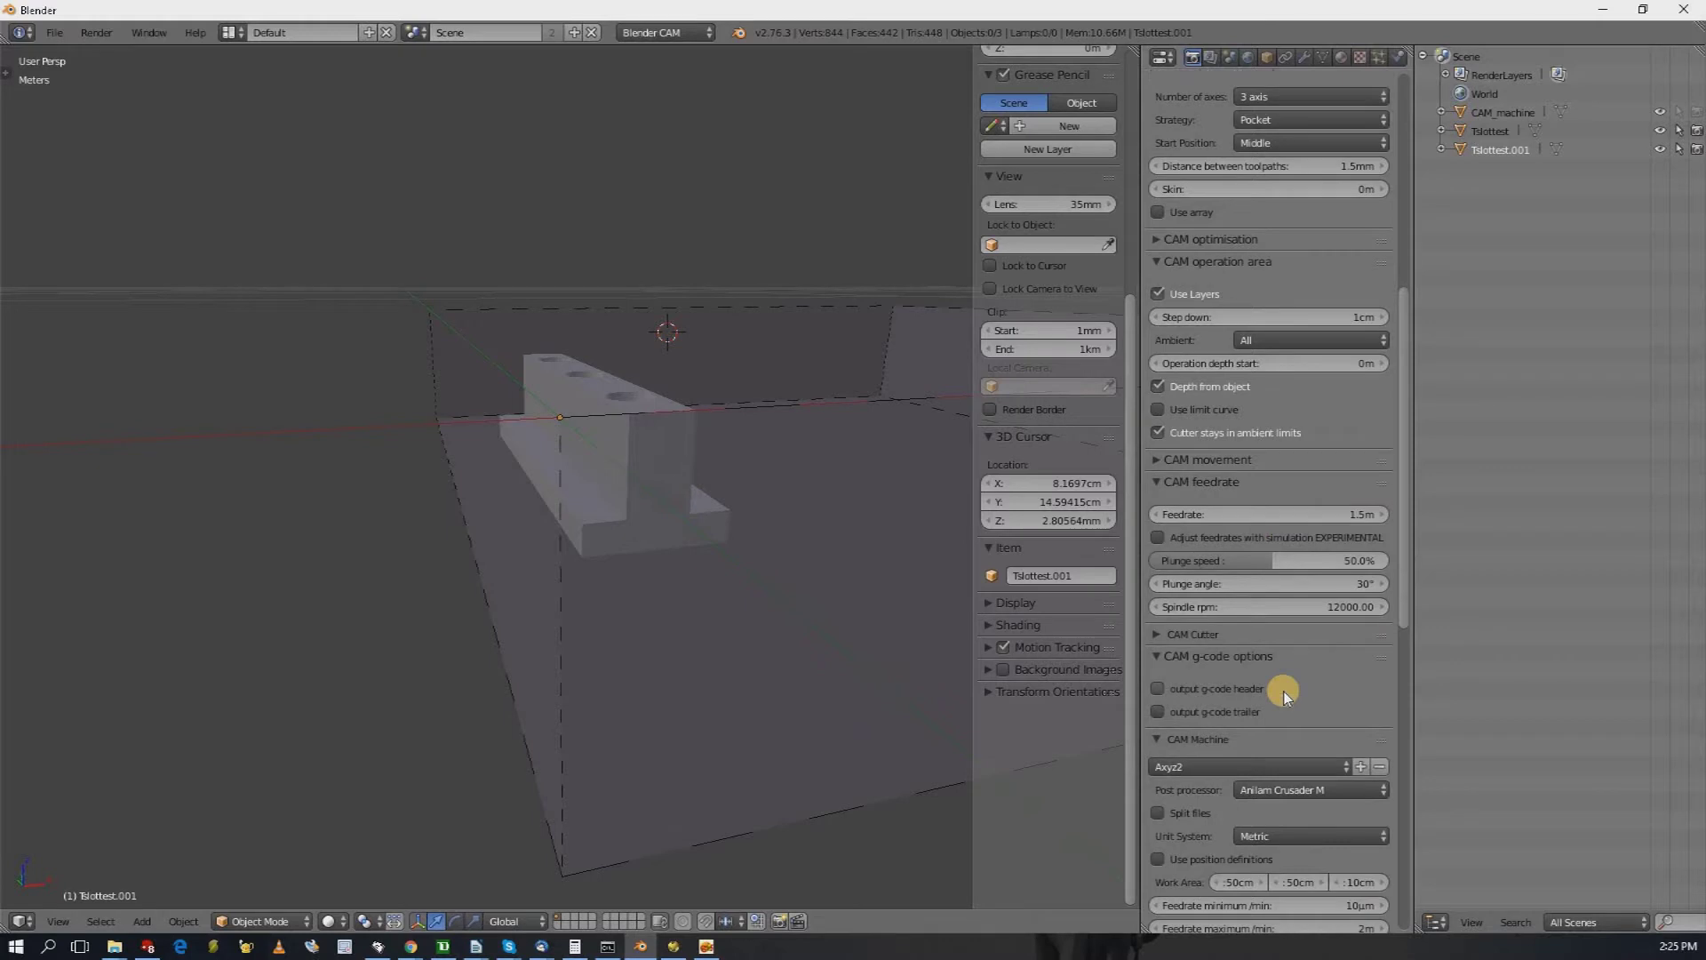
left_click(1271, 634)
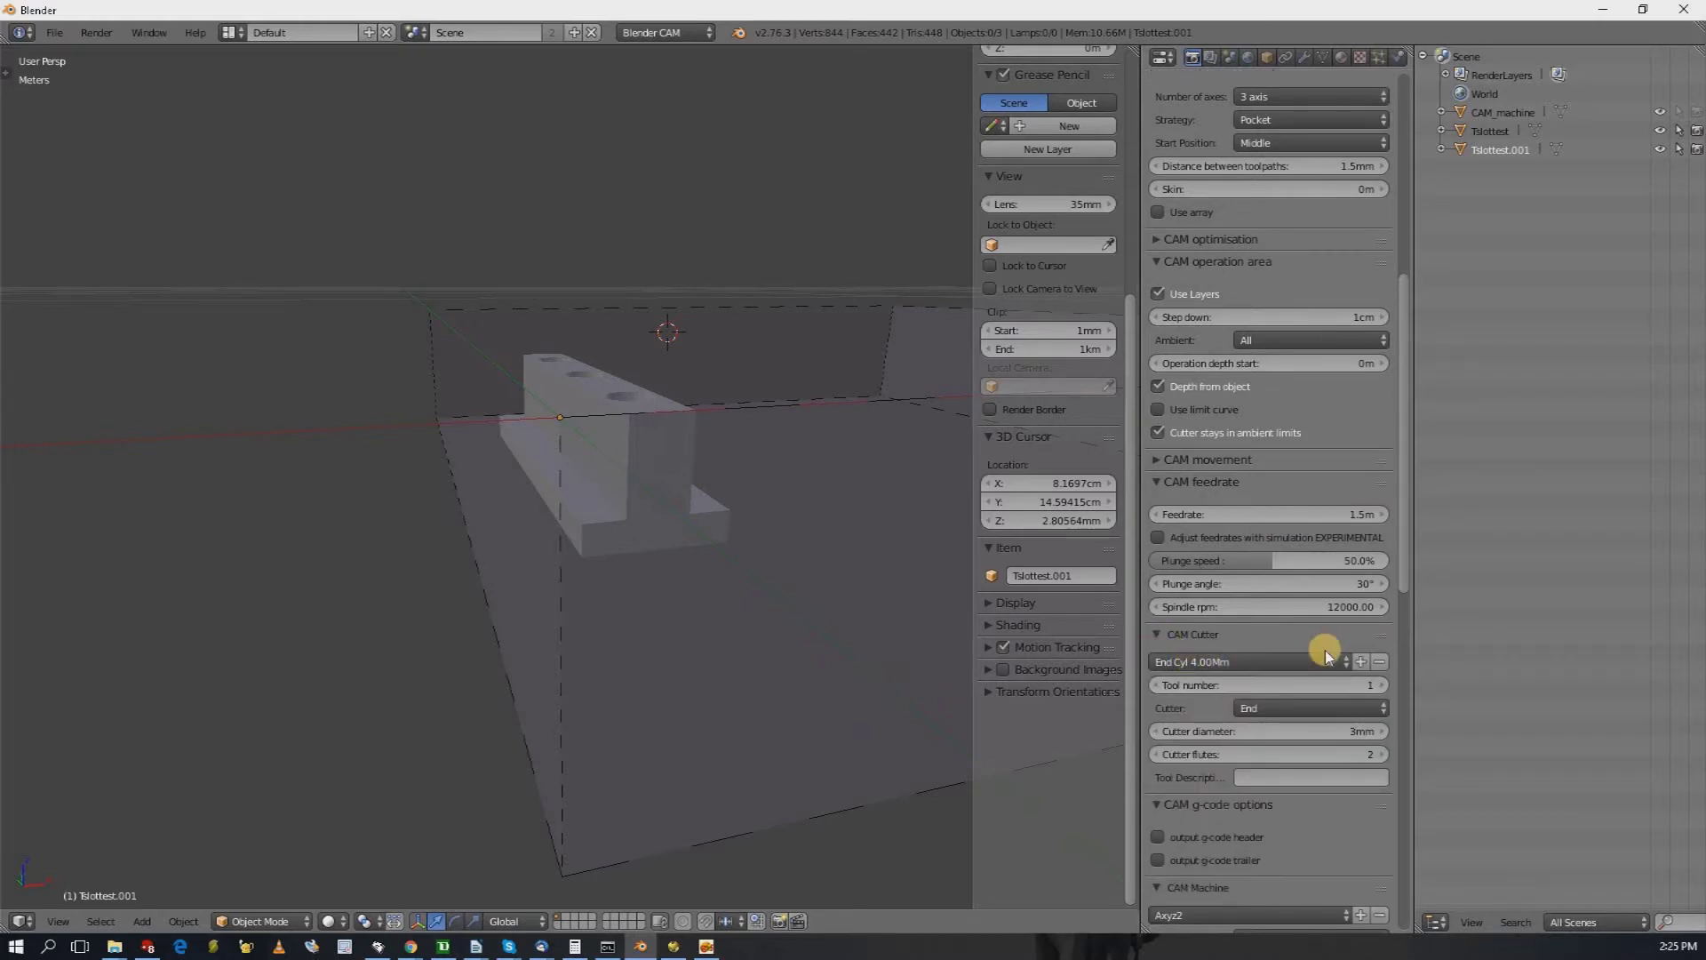
scroll(1325, 648, "up", 13)
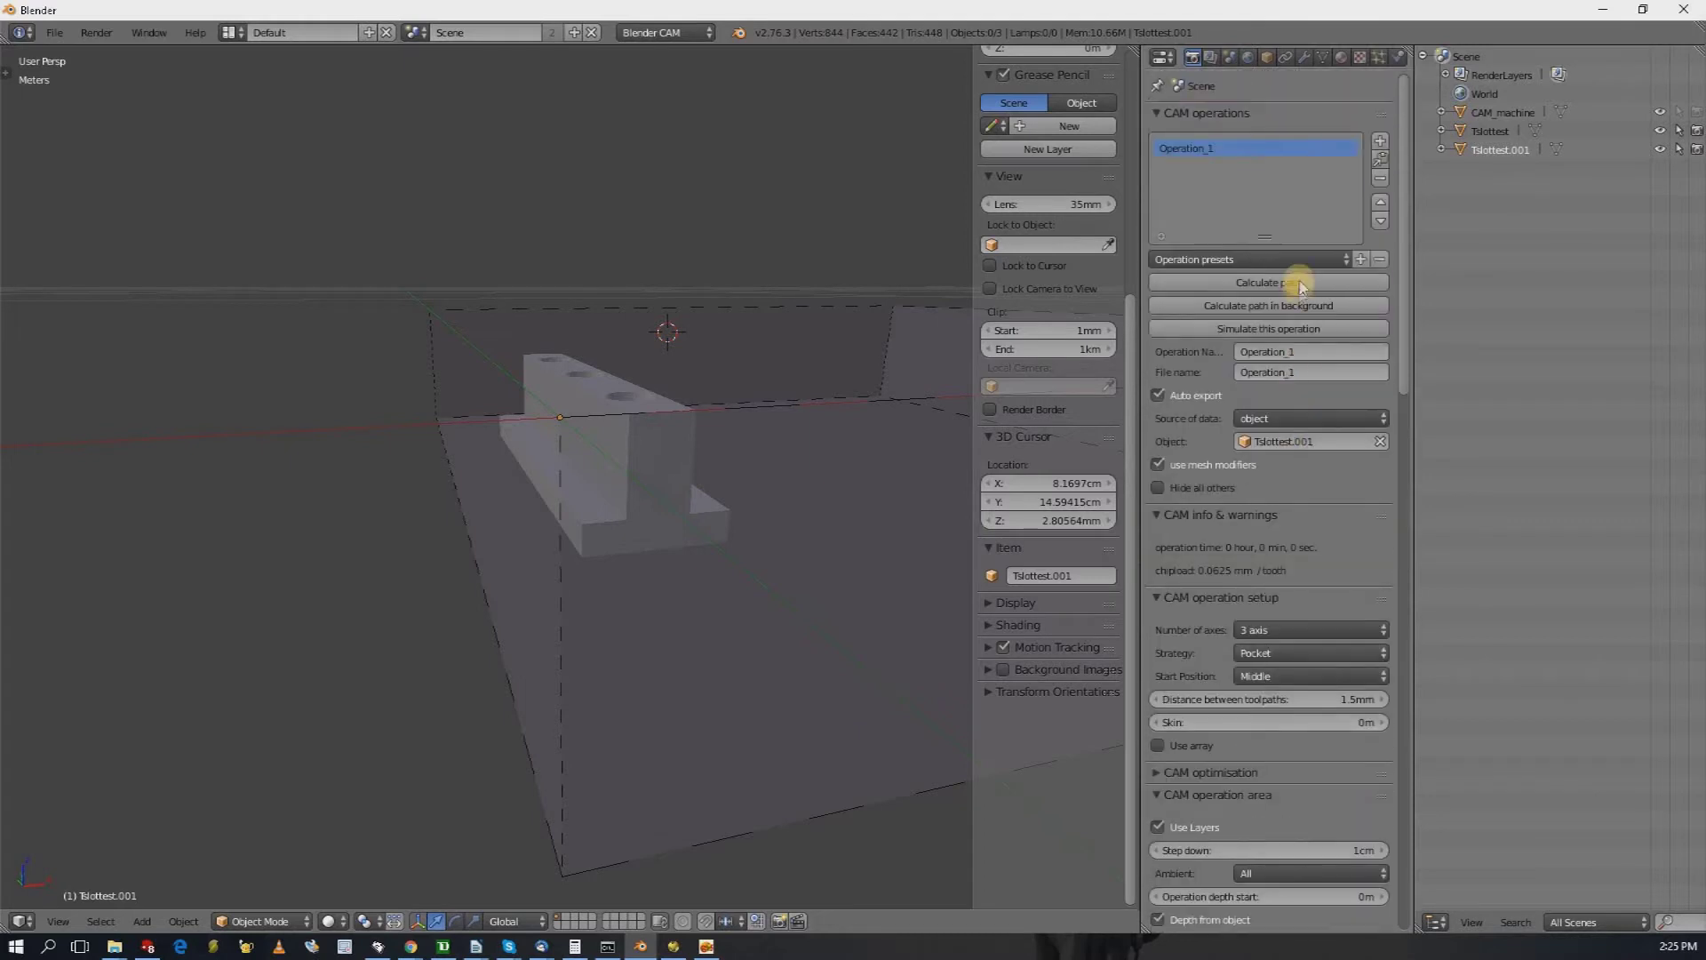
left_click(1300, 282)
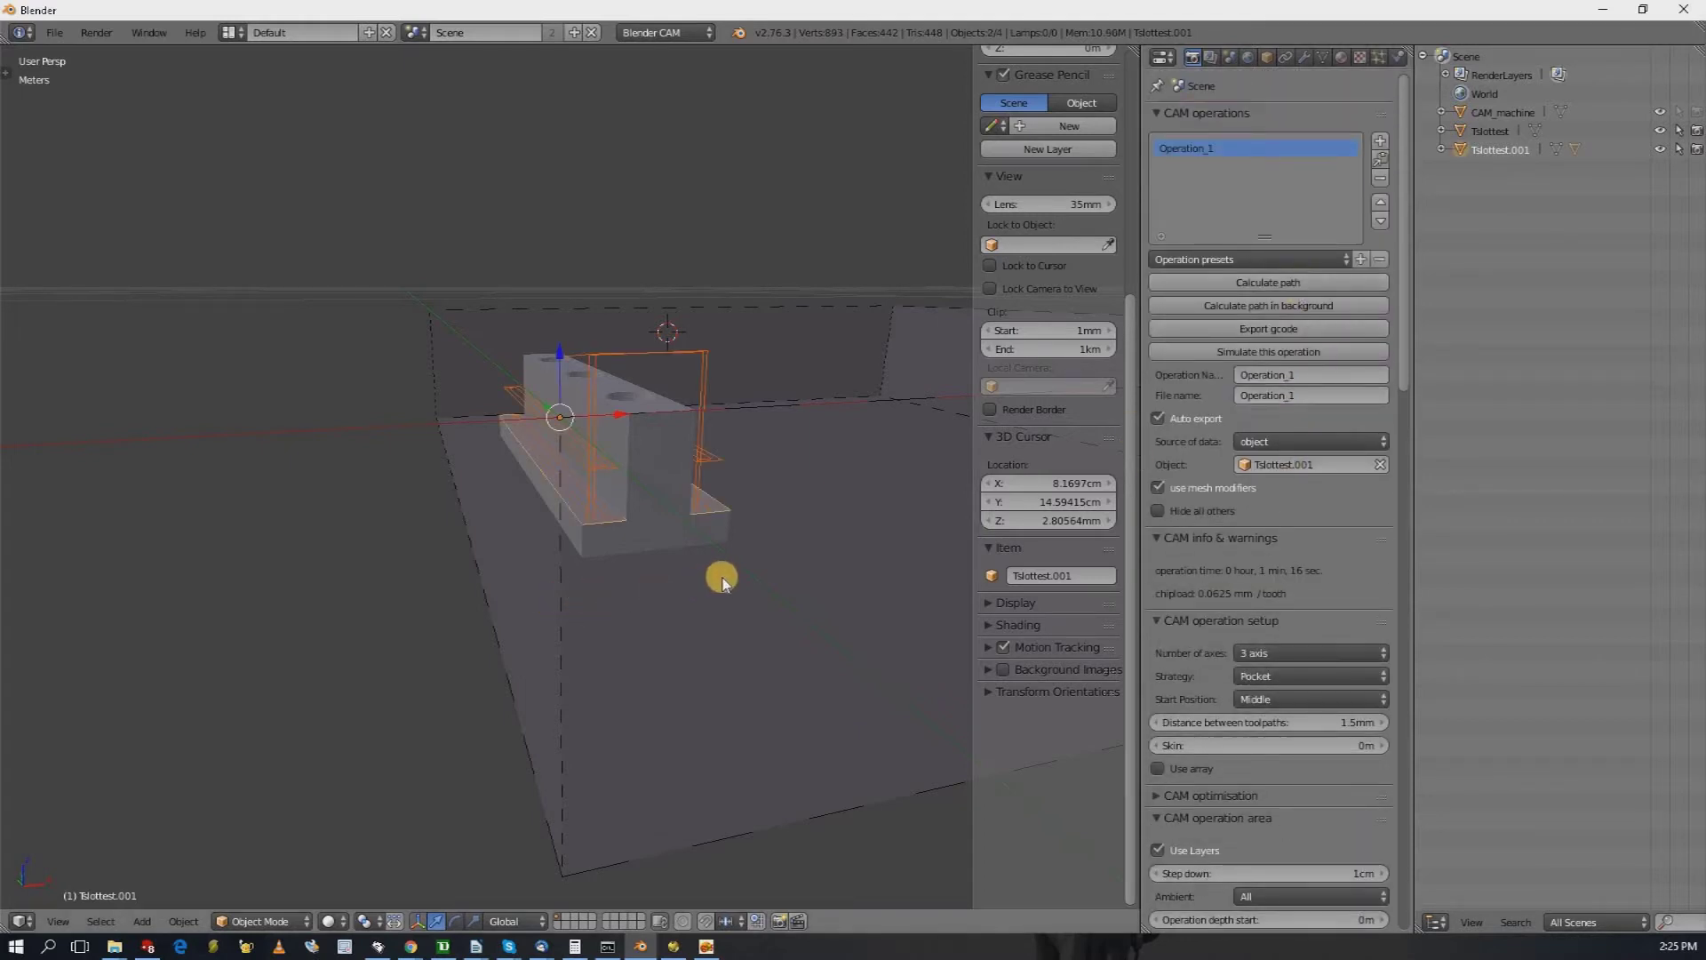
- Examine the calculated pocket toolpath on both ledges of the model from several angles and up close
middle_click_drag(740, 580, 515, 537)
middle_click_drag(583, 670, 797, 632)
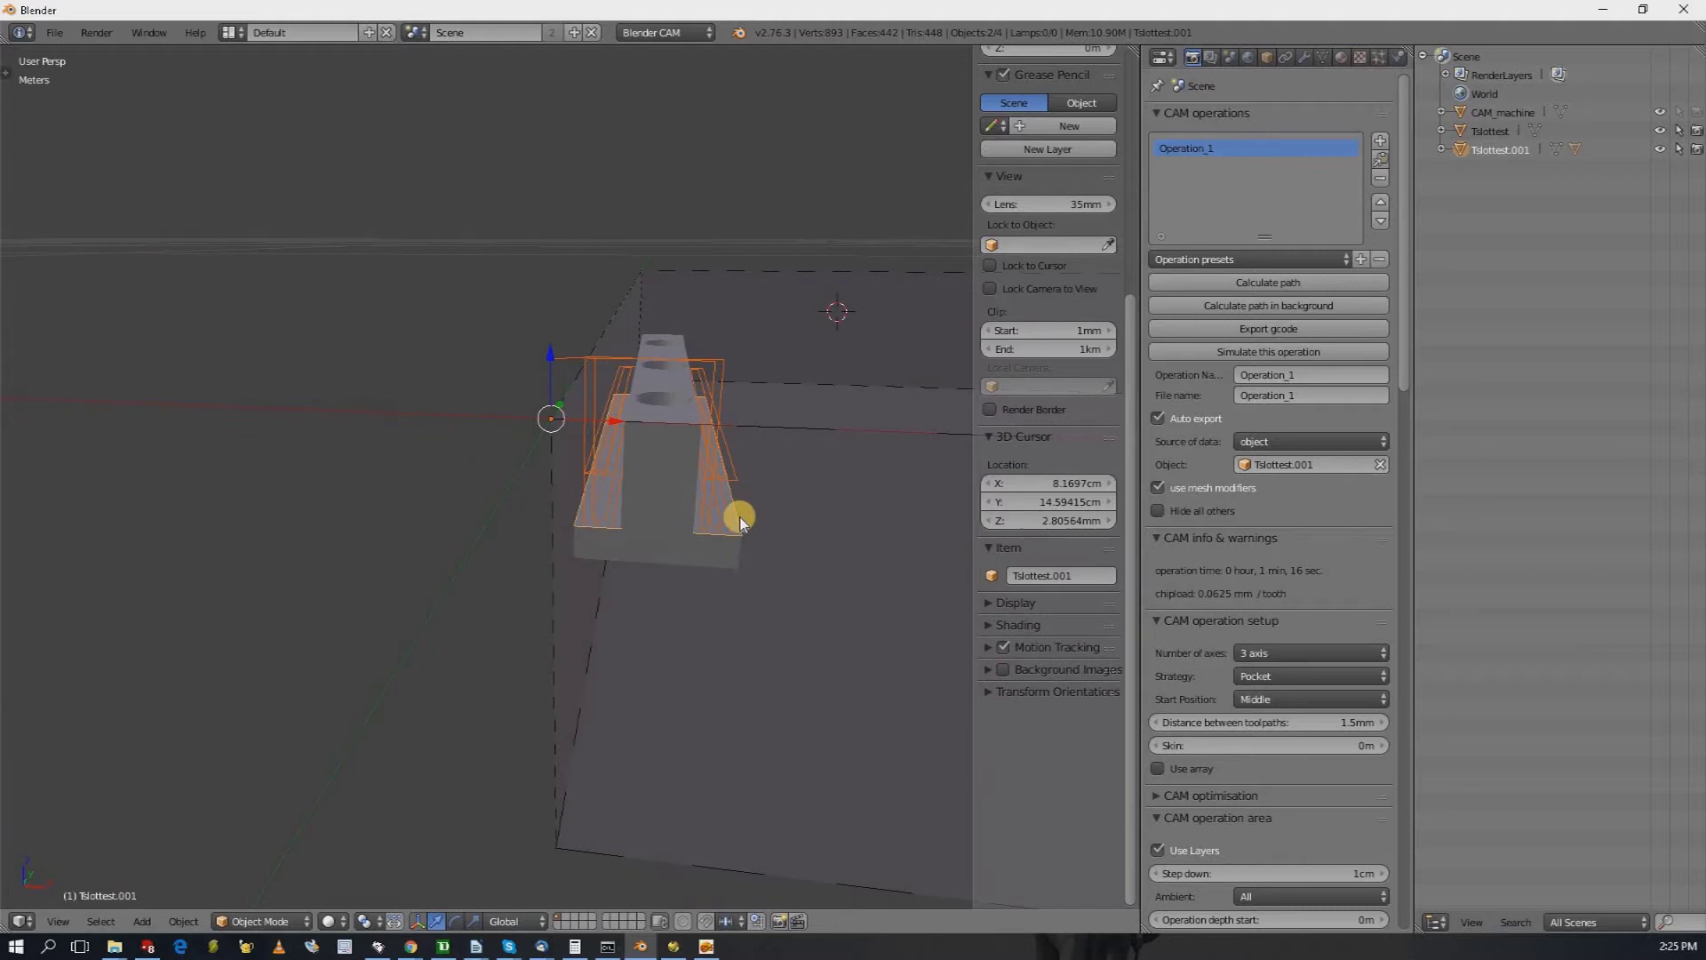
scroll(739, 515, "up", 5)
mouse_move(681, 573)
middle_mouse_down()
mouse_move(685, 598)
mouse_move(705, 457)
mouse_move(685, 590)
middle_mouse_up()
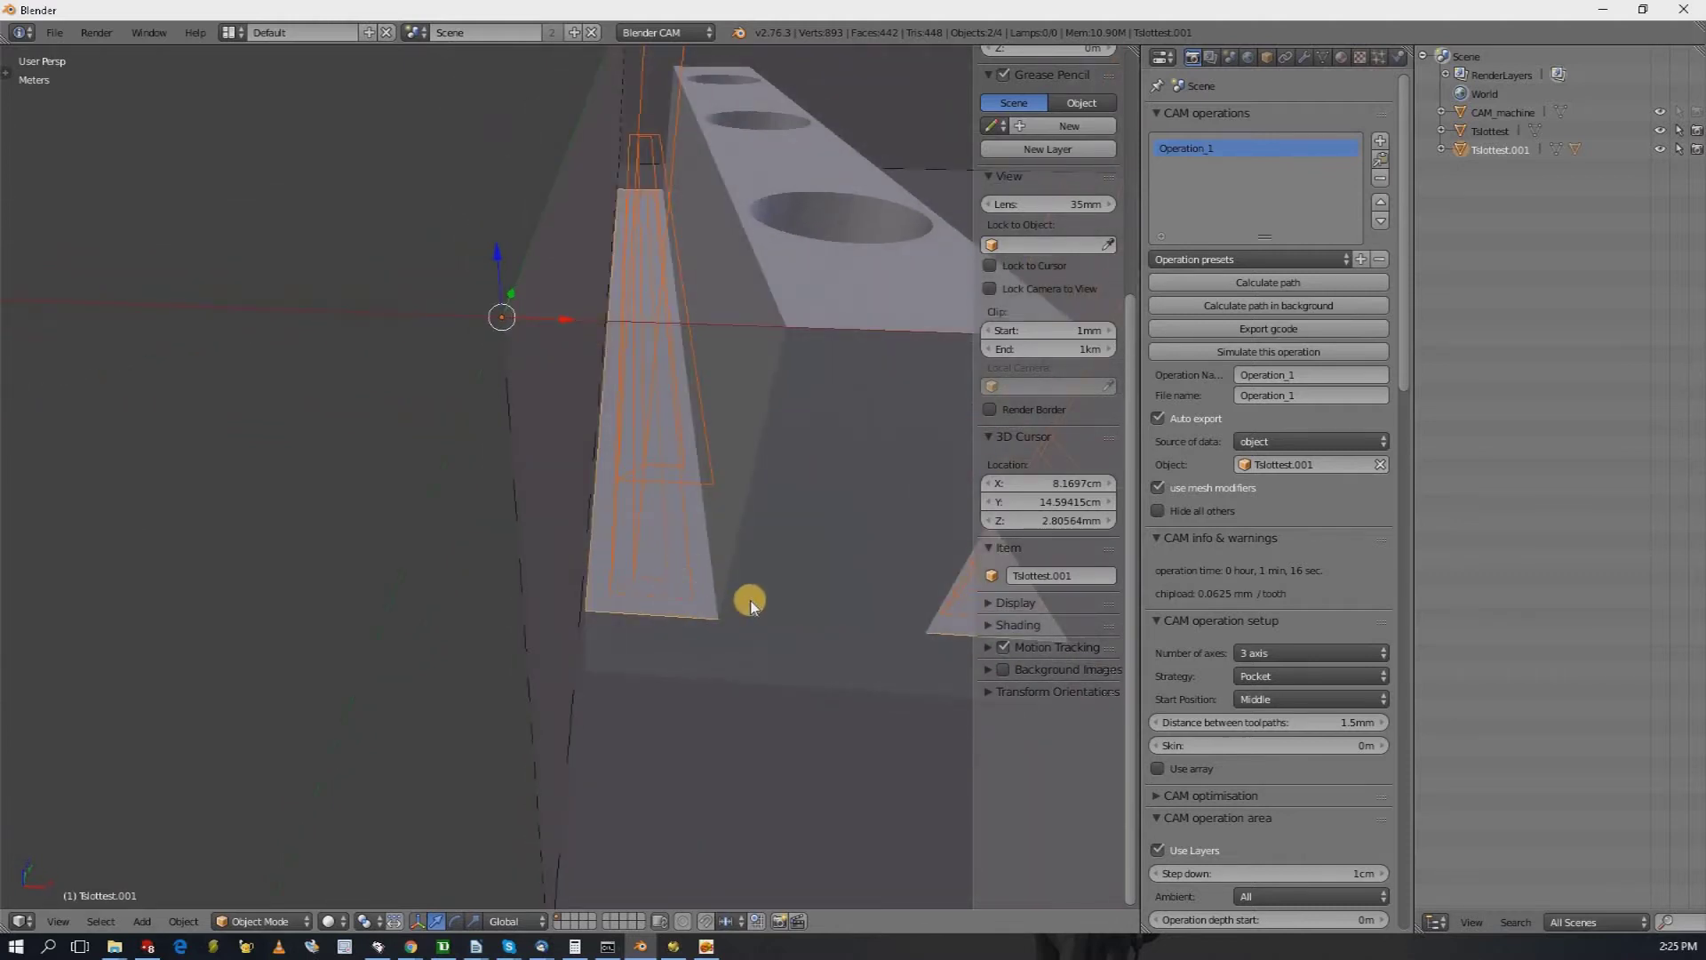
scroll(749, 602, "down", 4)
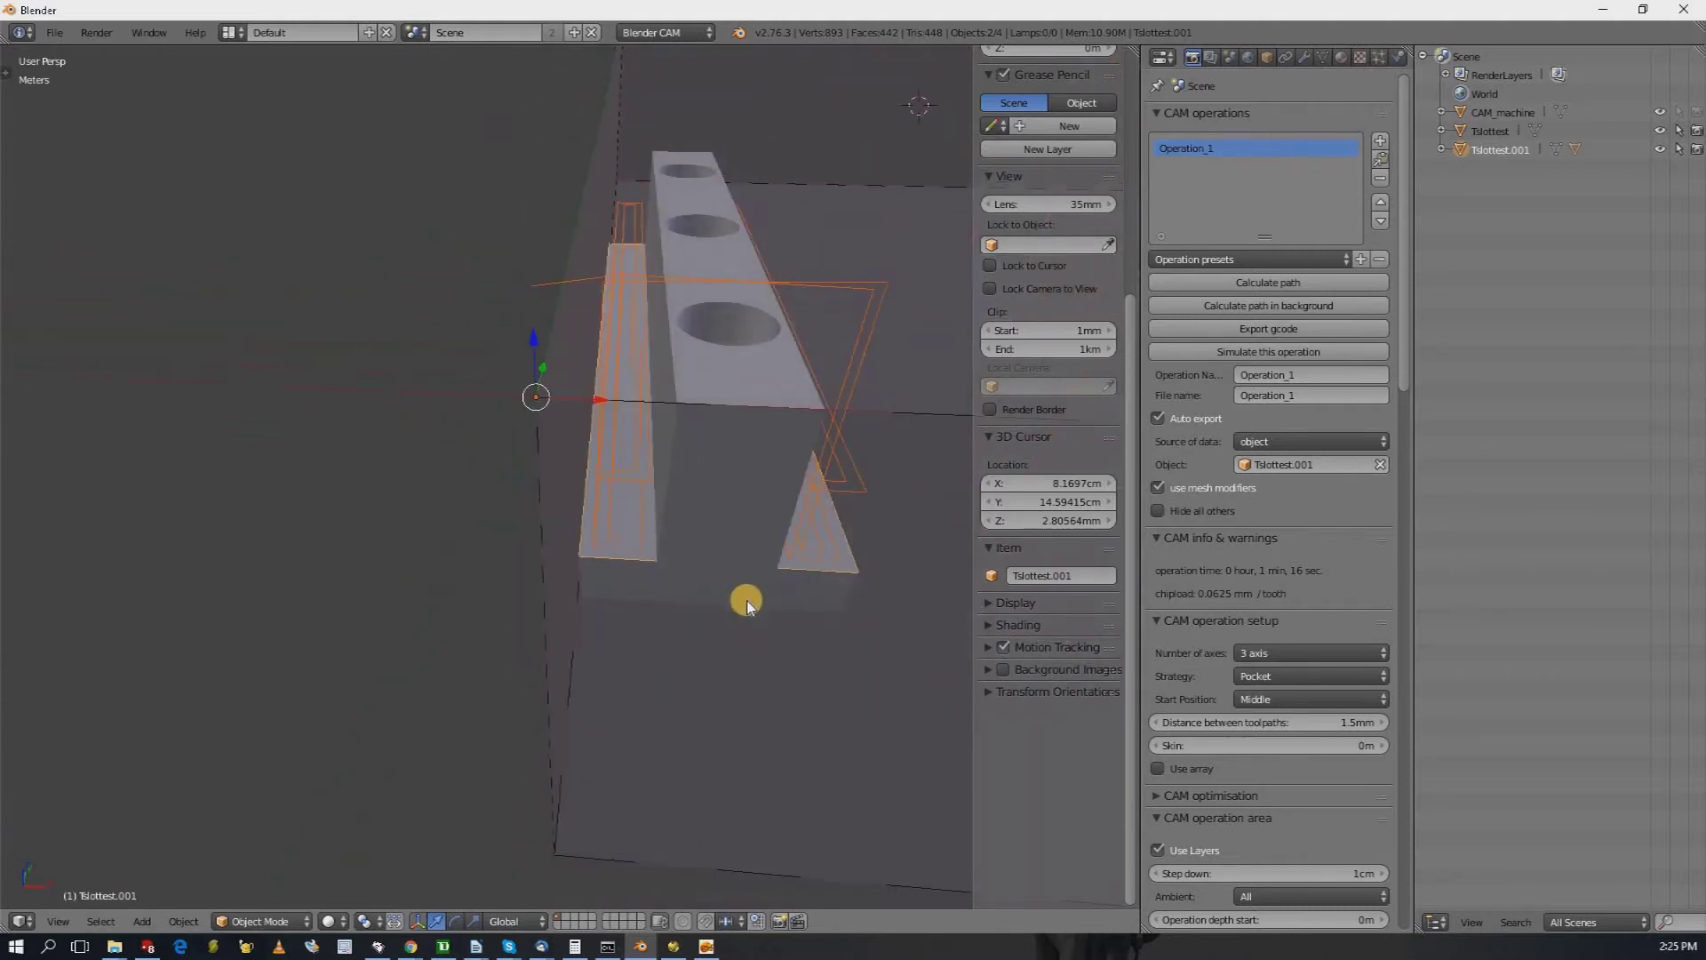
- Add a second CAM operation and assign the original Tslottest object as its source
left_click(1381, 140)
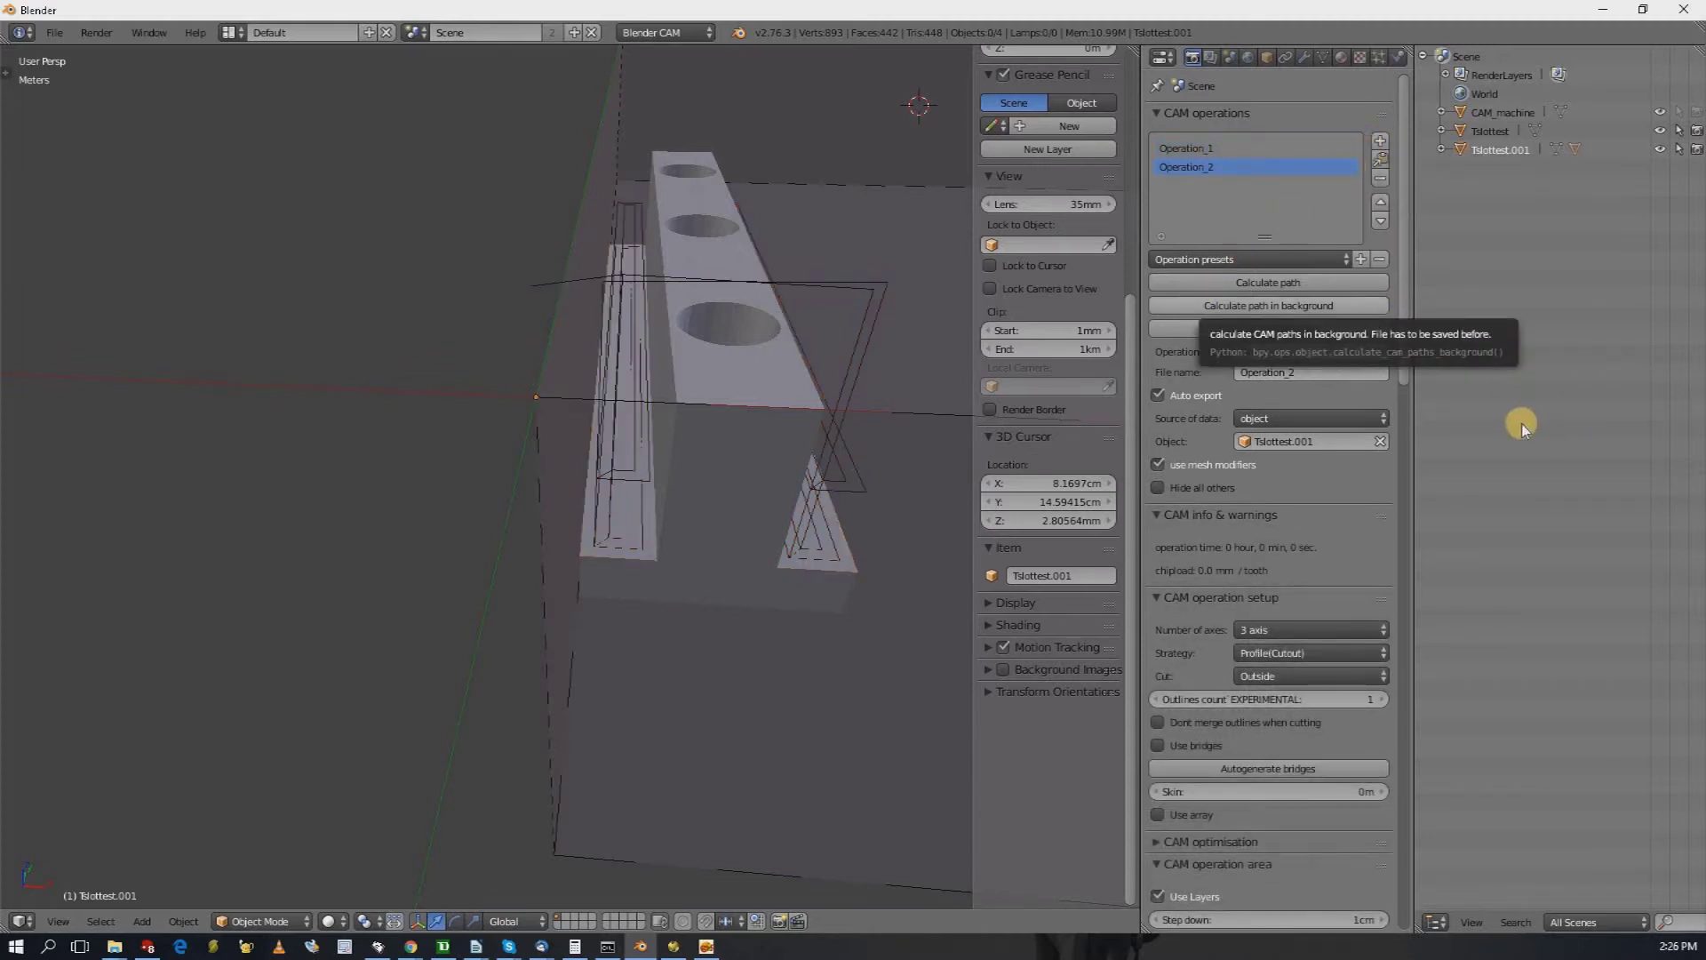
left_click(1346, 442)
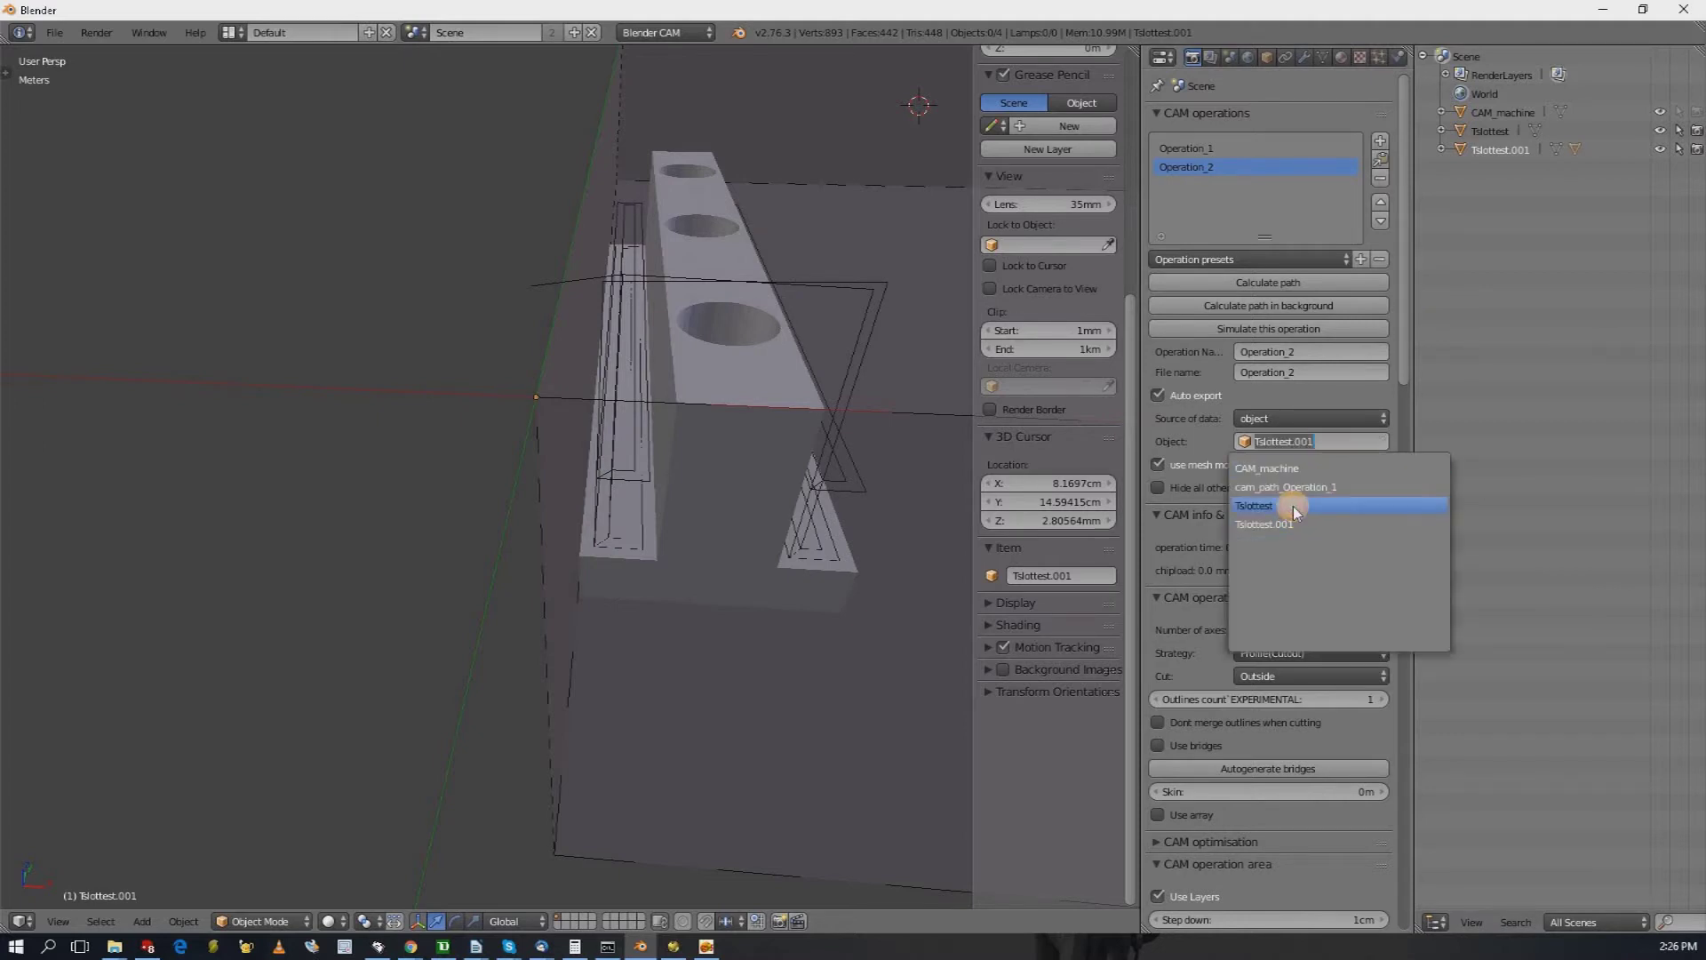
left_click(1293, 505)
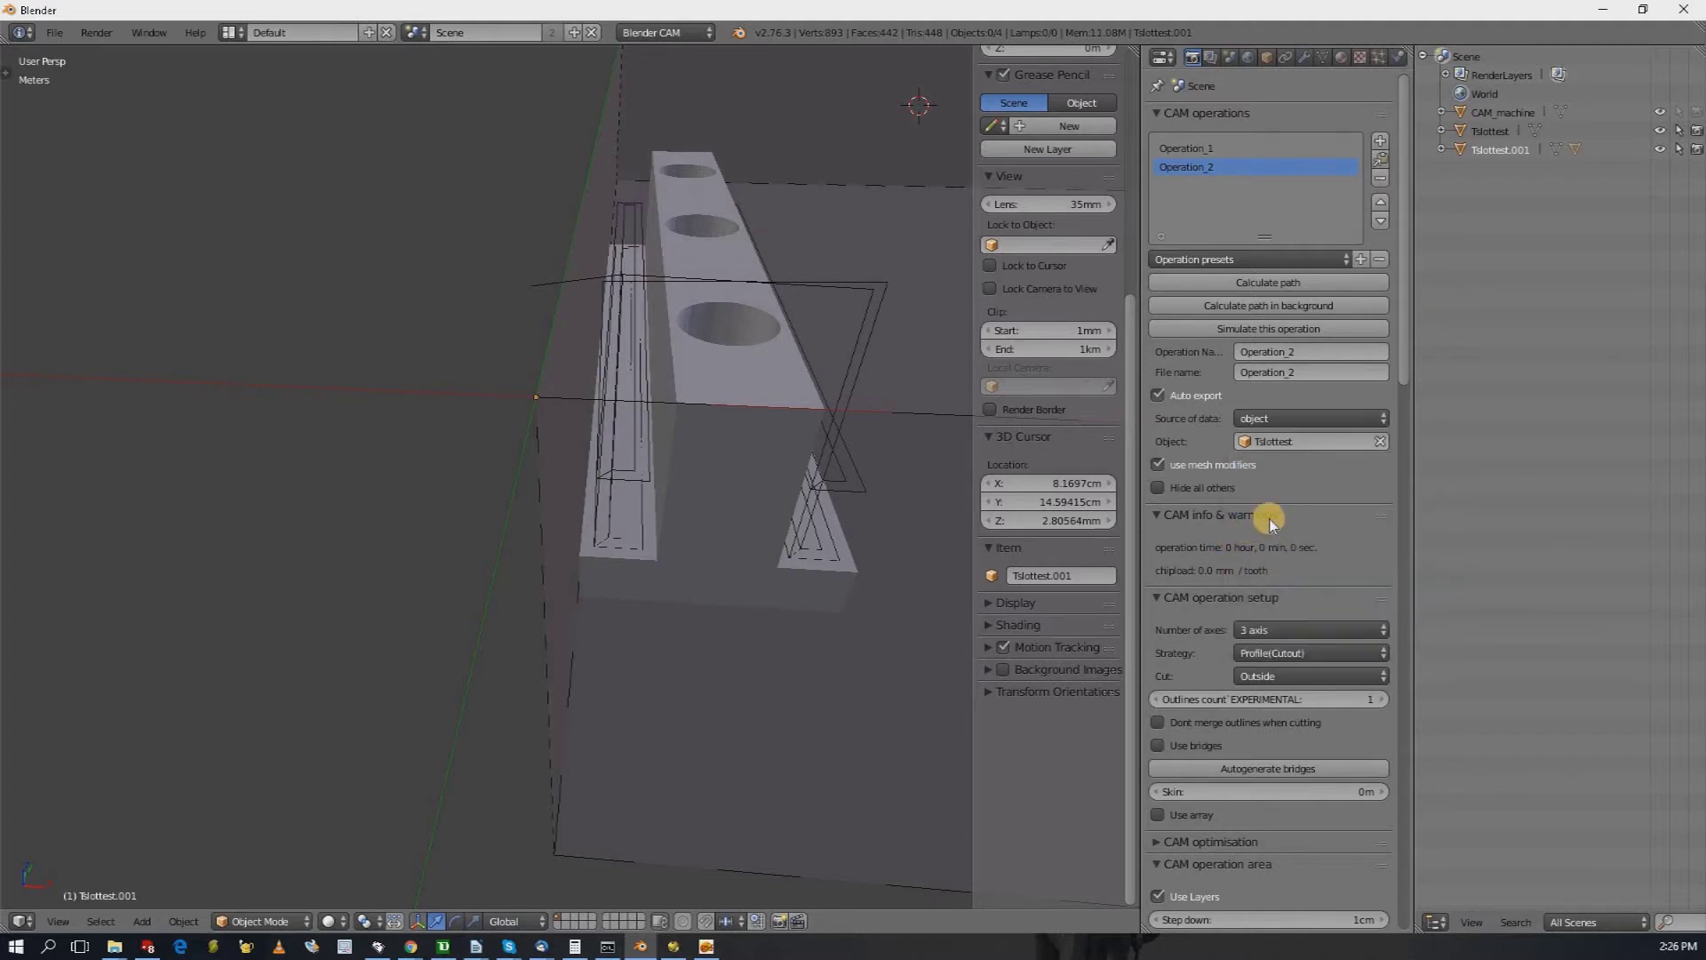
- Set the feedrate of the second operation to 1.5 m
scroll(1270, 519, "down", 5)
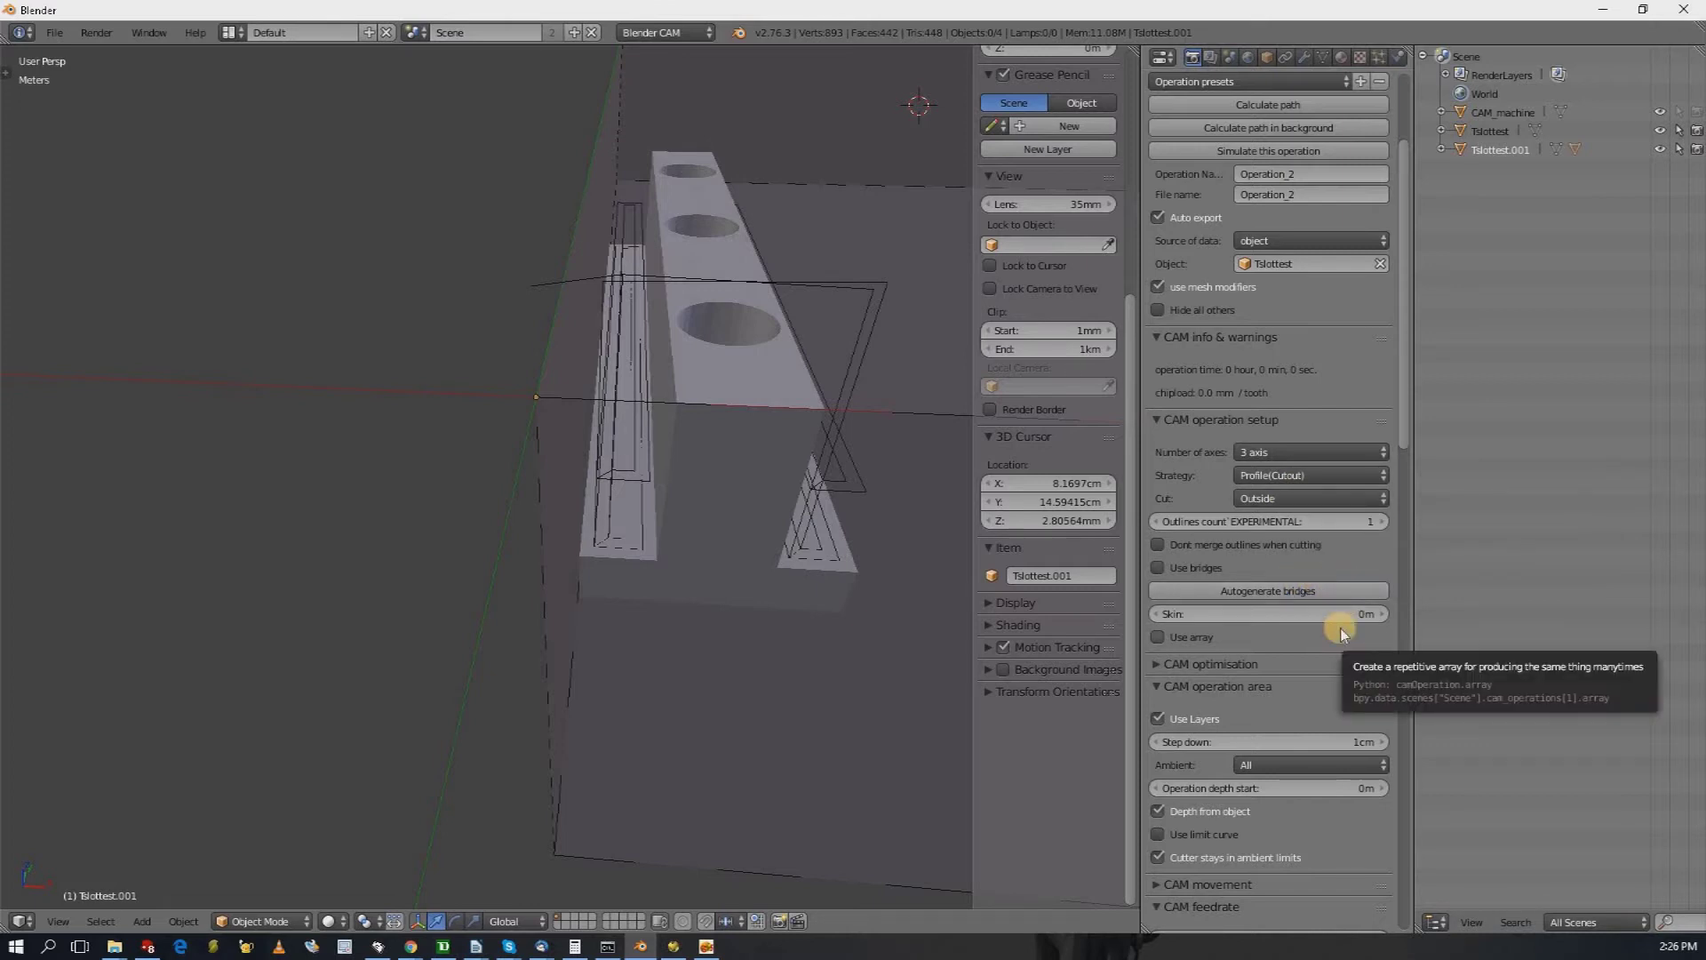
scroll(1341, 627, "down", 4)
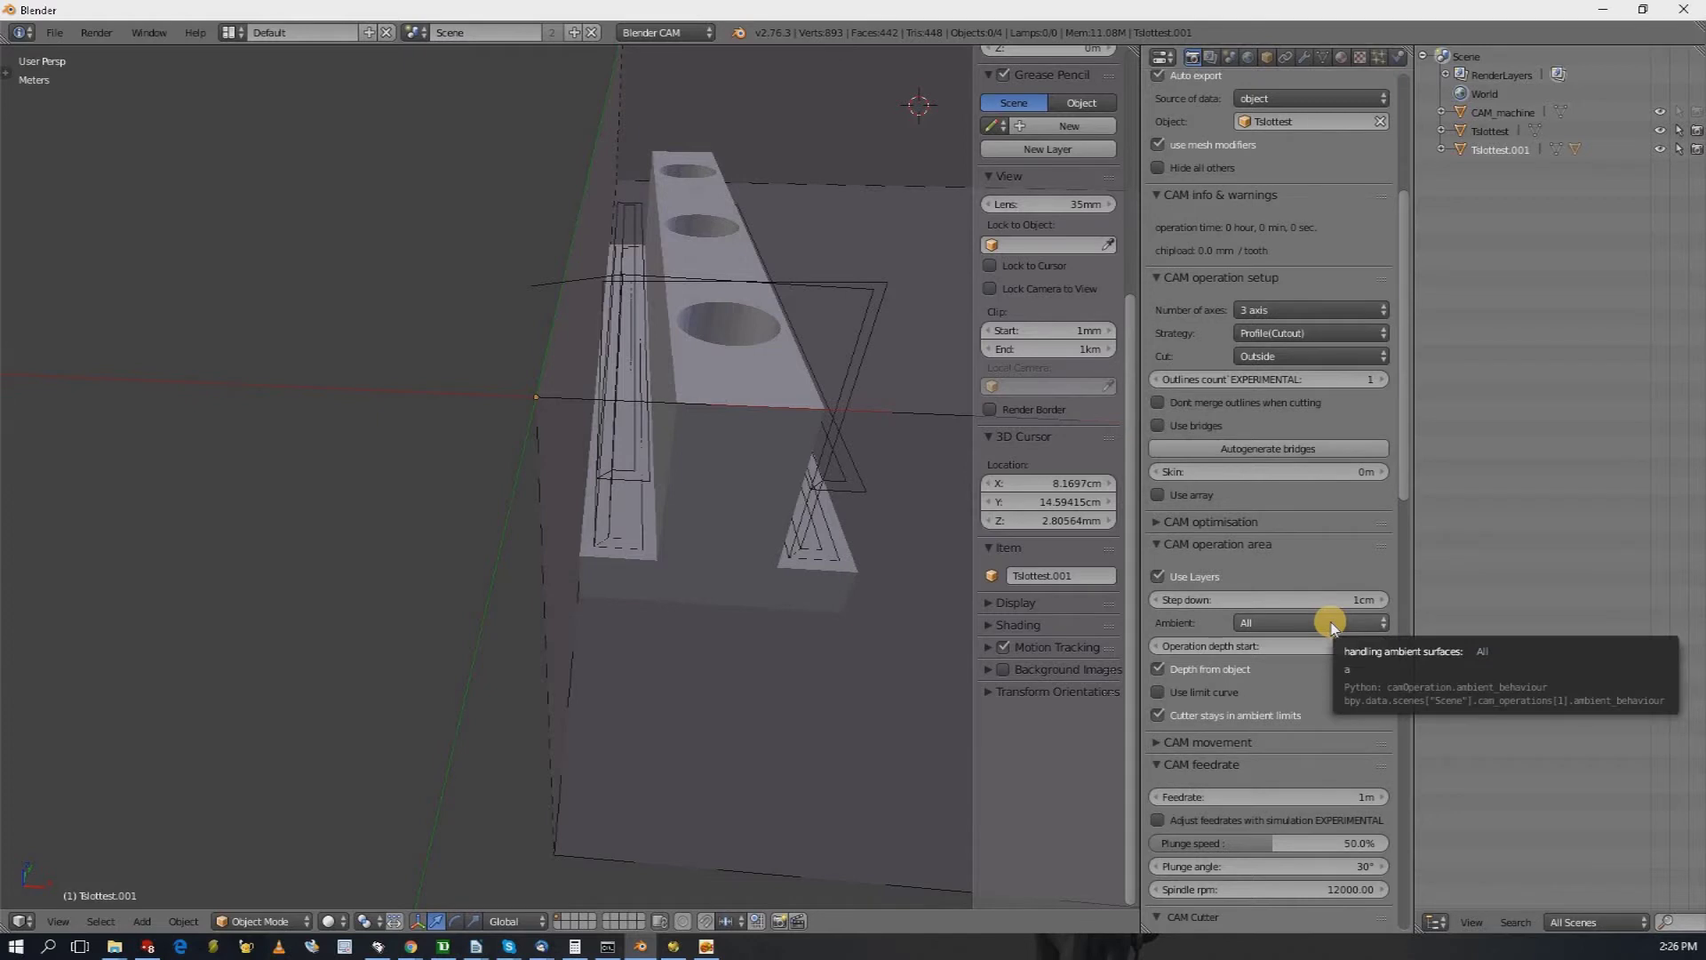
scroll(1329, 622, "down", 2)
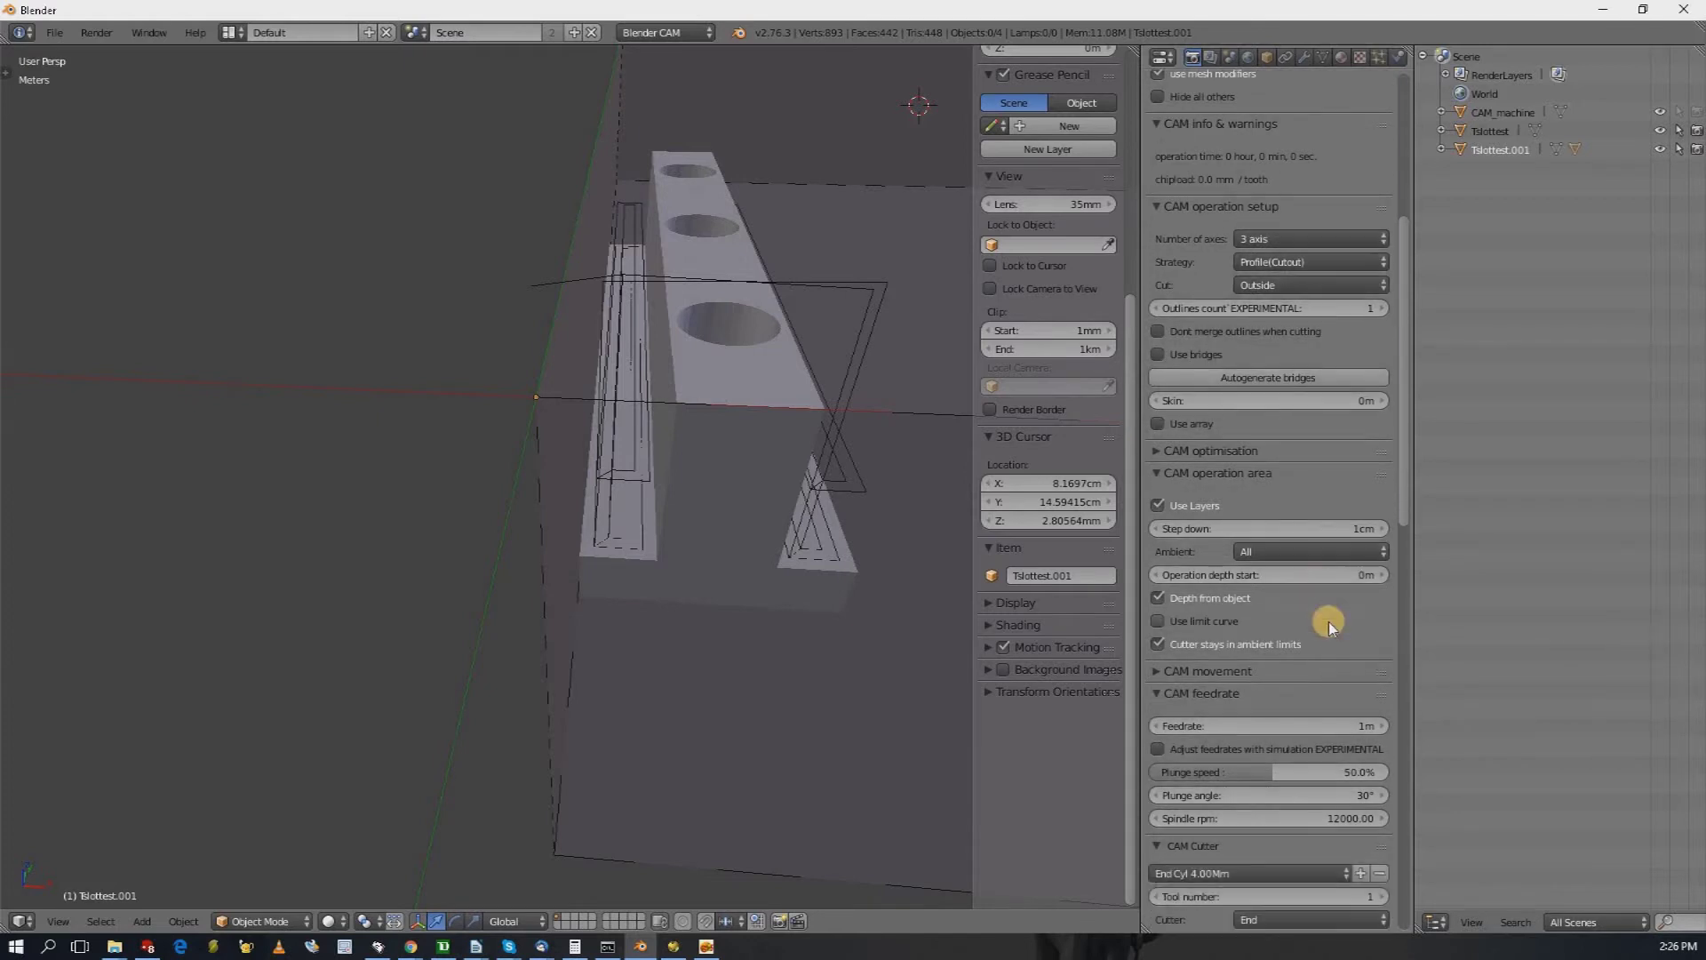
left_click(1349, 727)
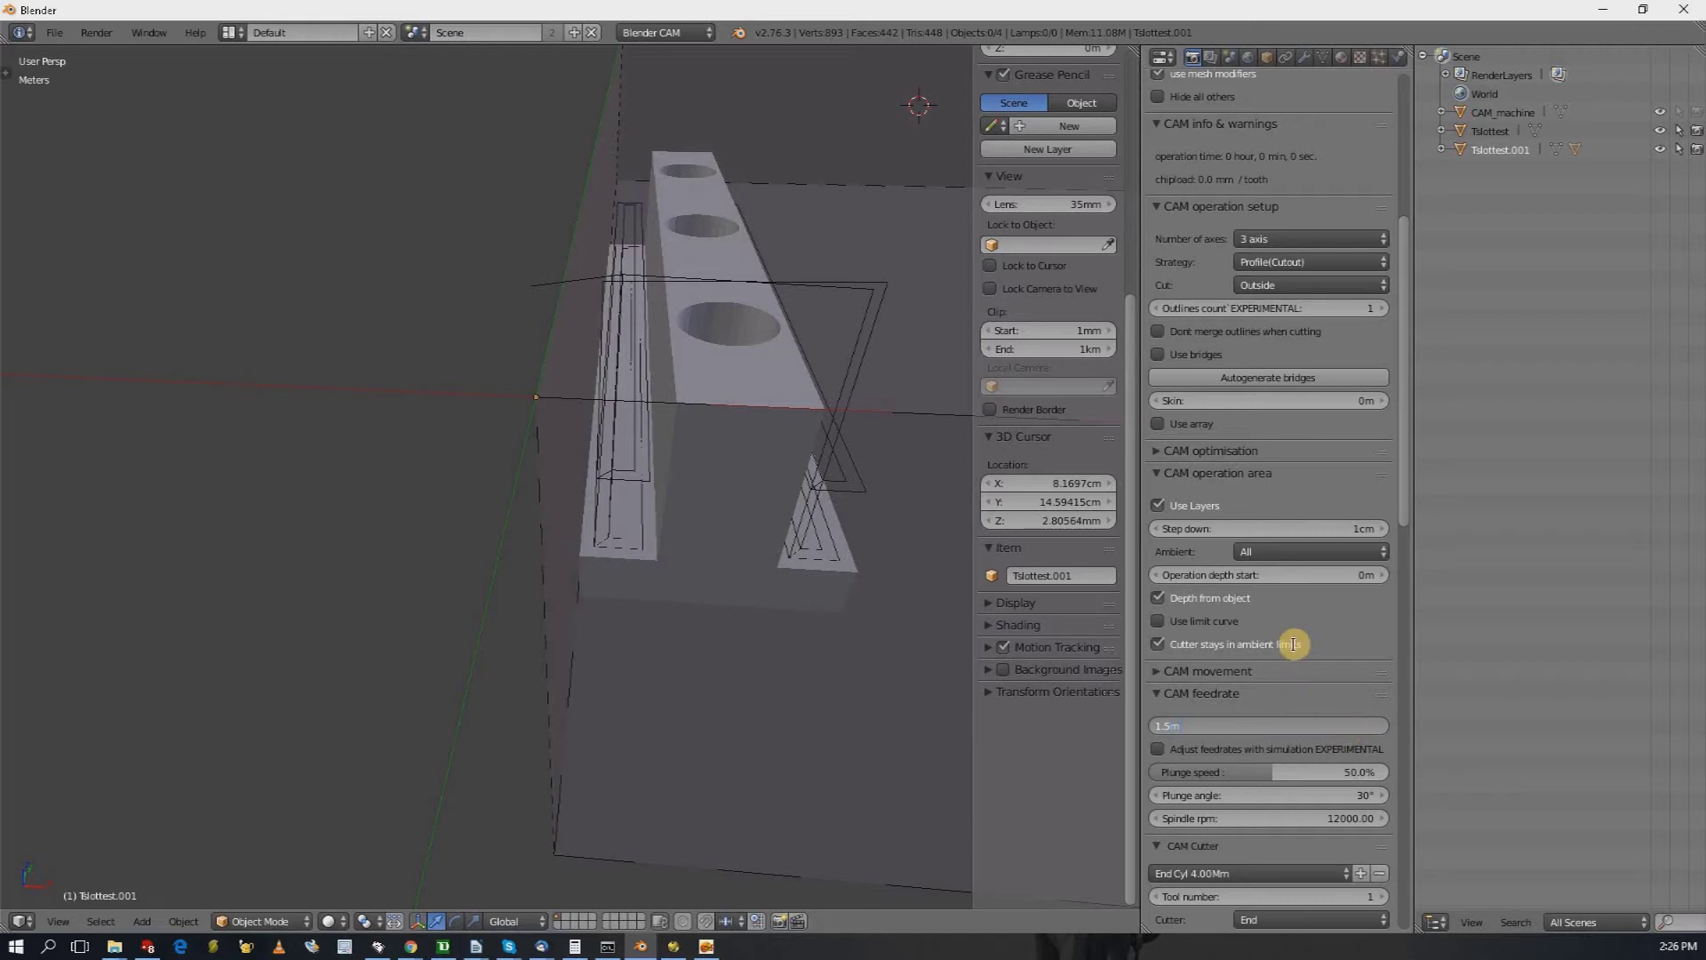
left_click(1407, 499)
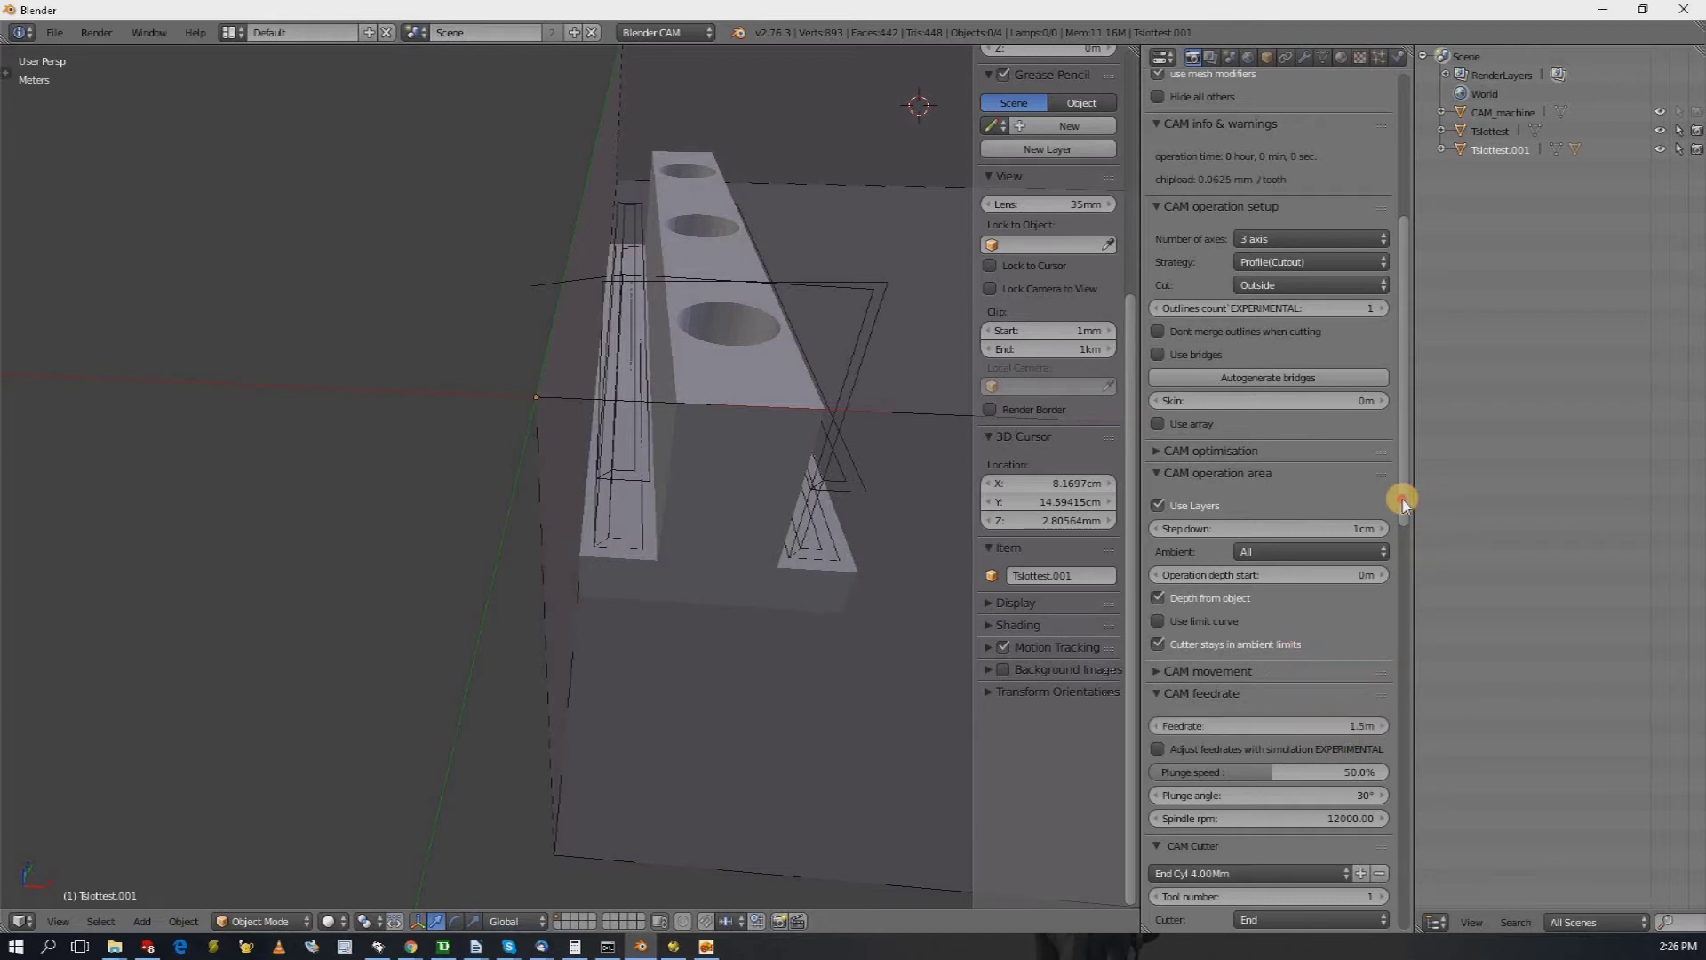
- Enable bridges for the outside profile cutout of the second operation and set the height of bridges to 2 mm
left_click_drag(1402, 503, 1392, 544)
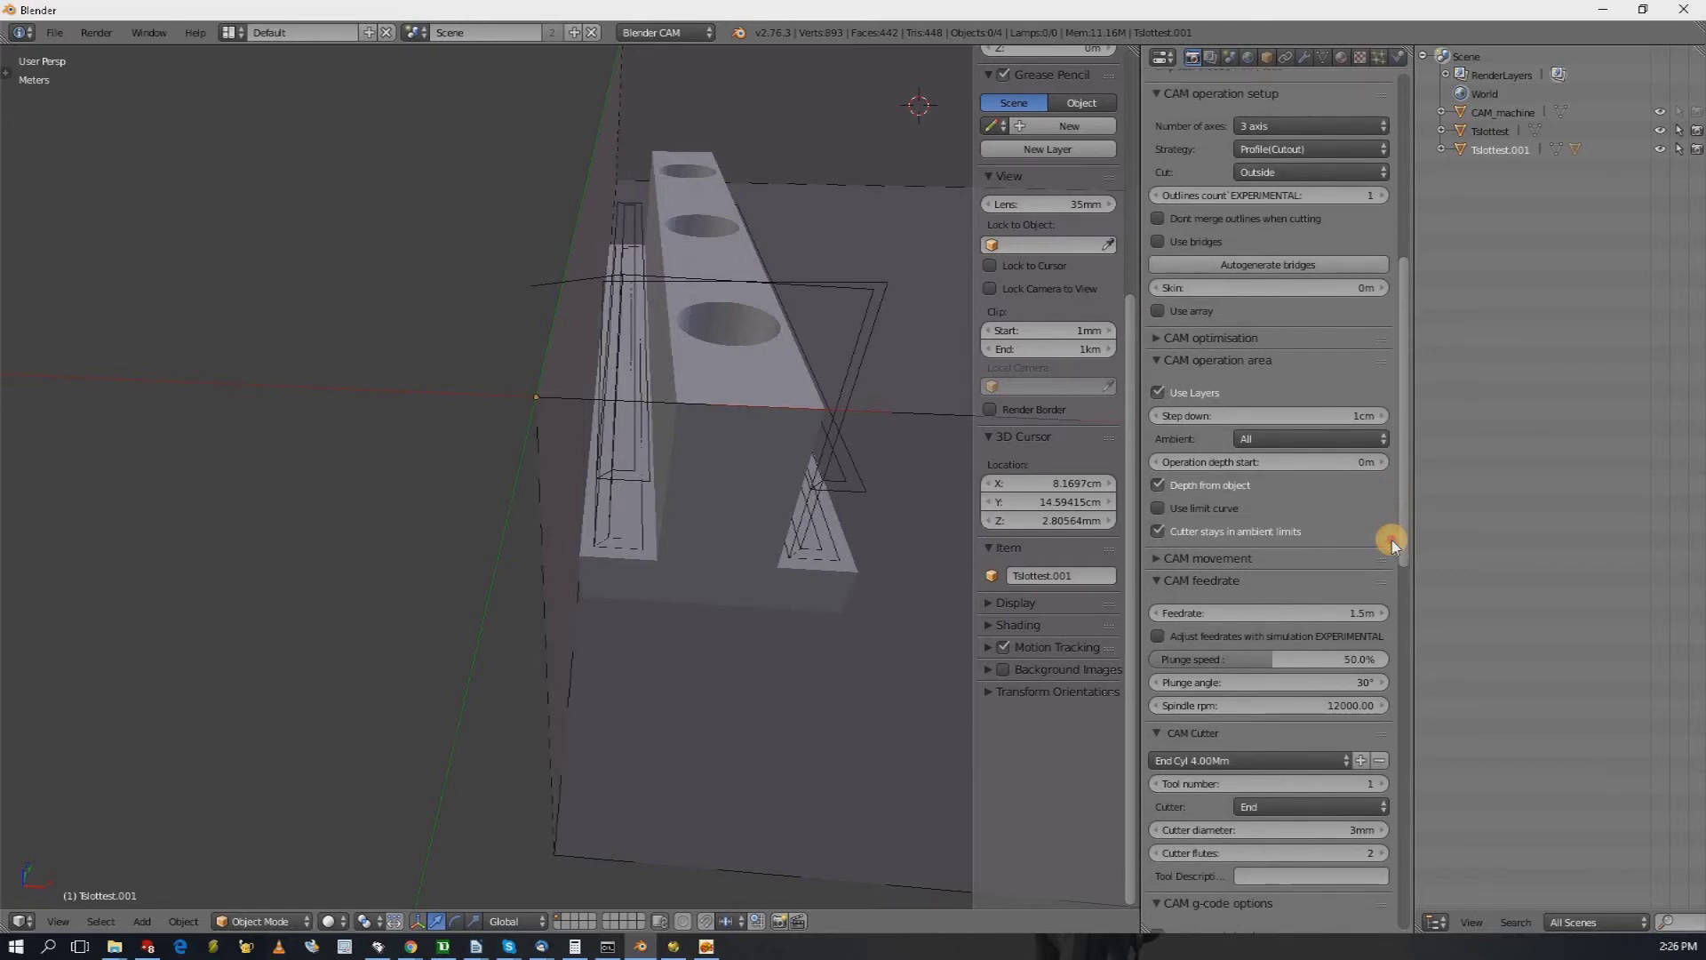
scroll(1388, 594, "down", 5)
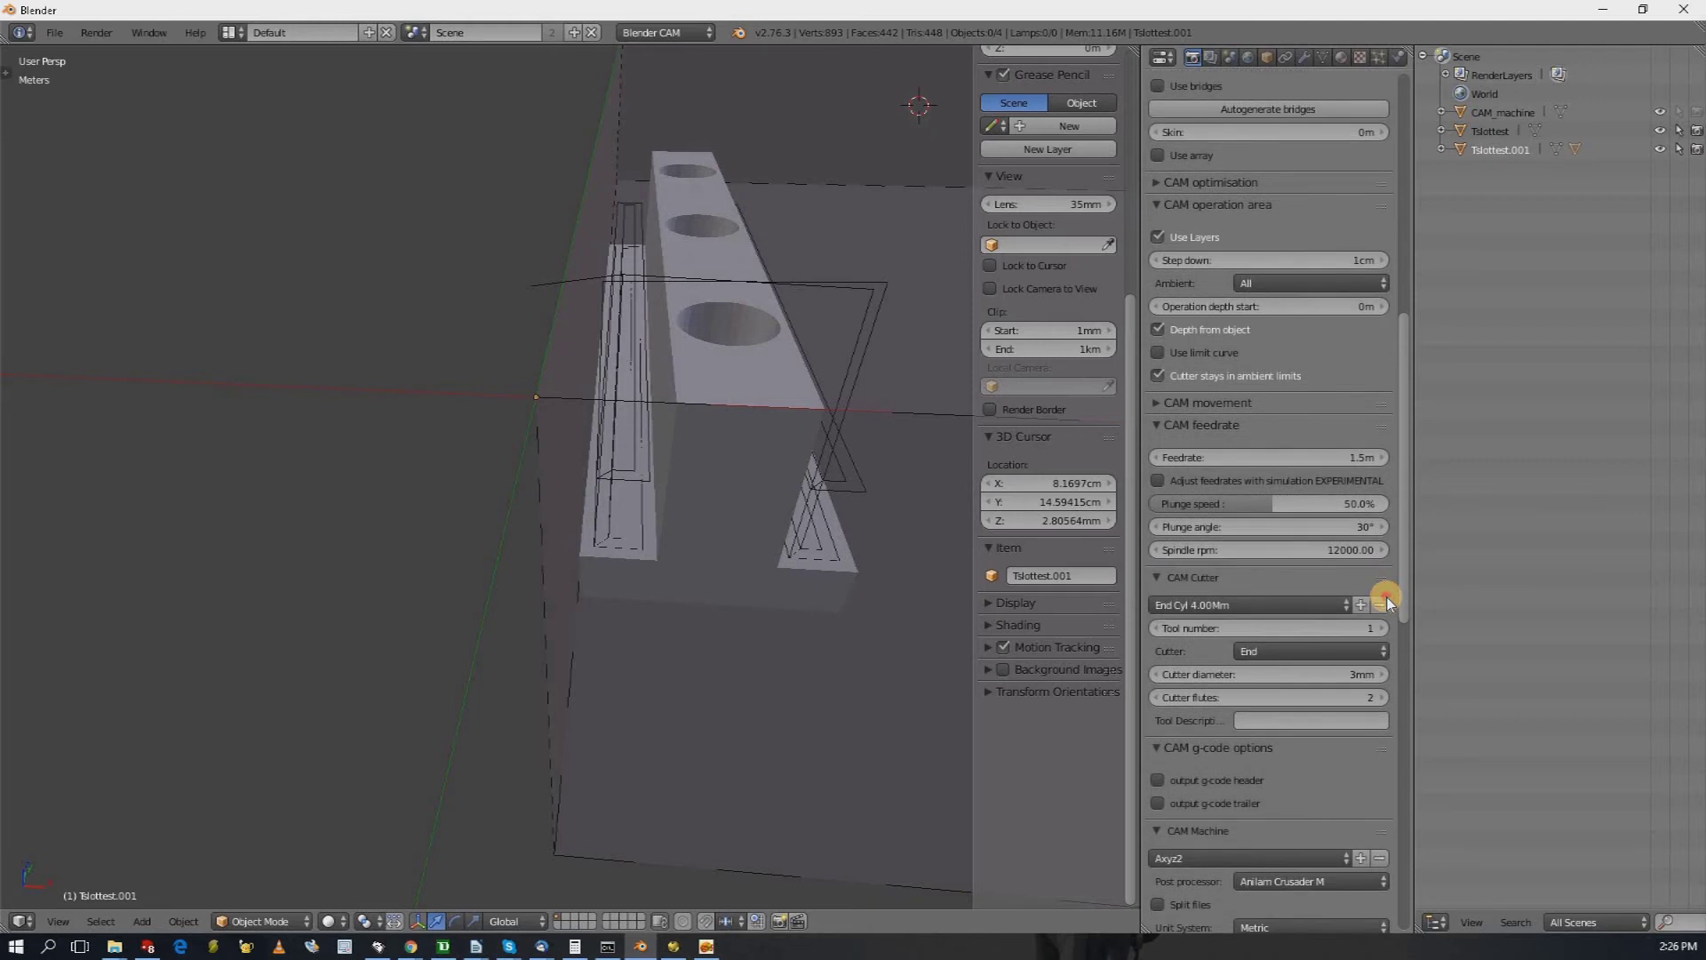
scroll(1388, 600, "down", 5)
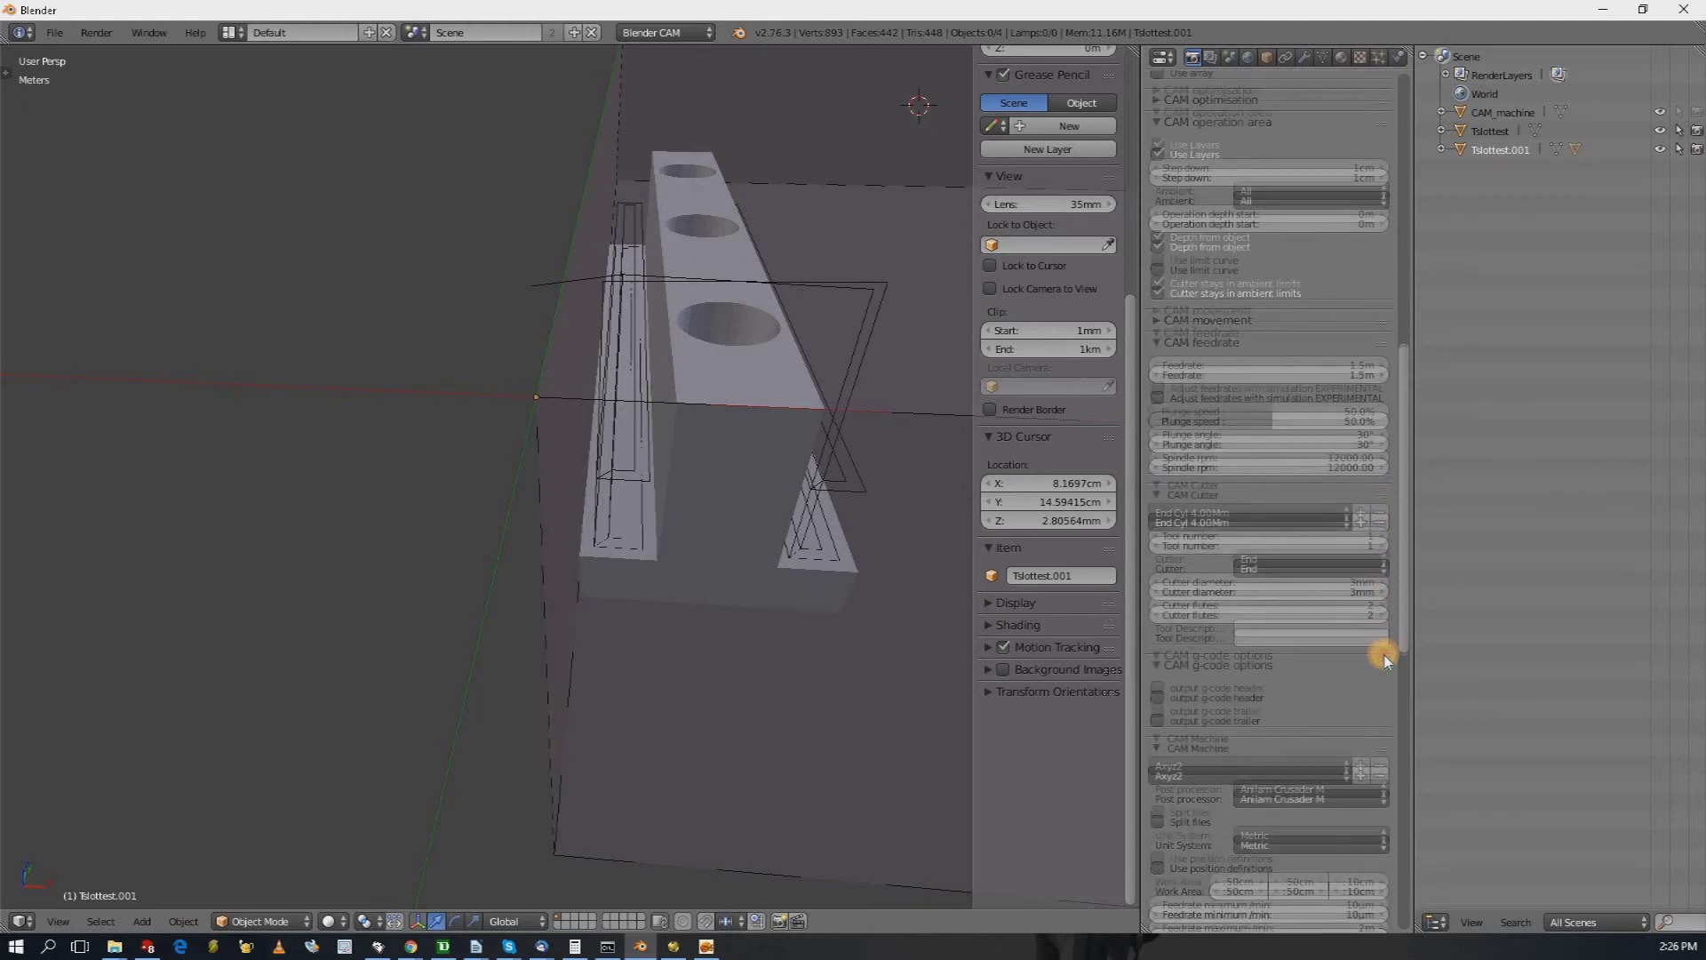
scroll(1393, 609, "up", 20)
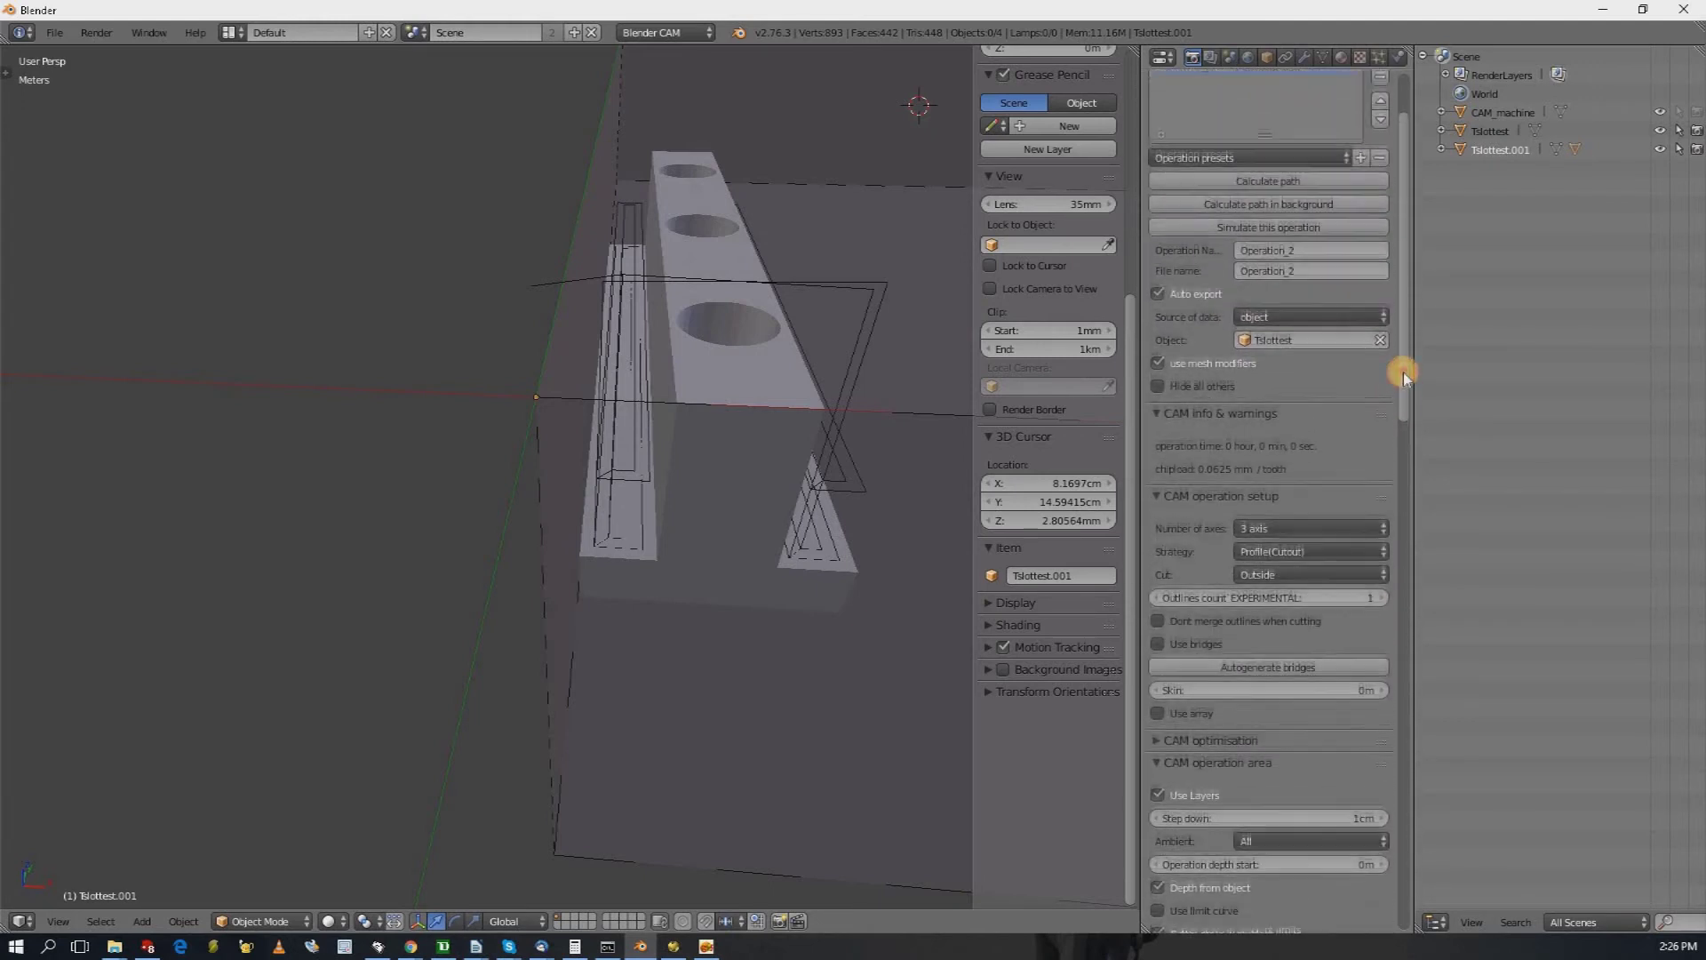
left_click_drag(1402, 401, 1397, 494)
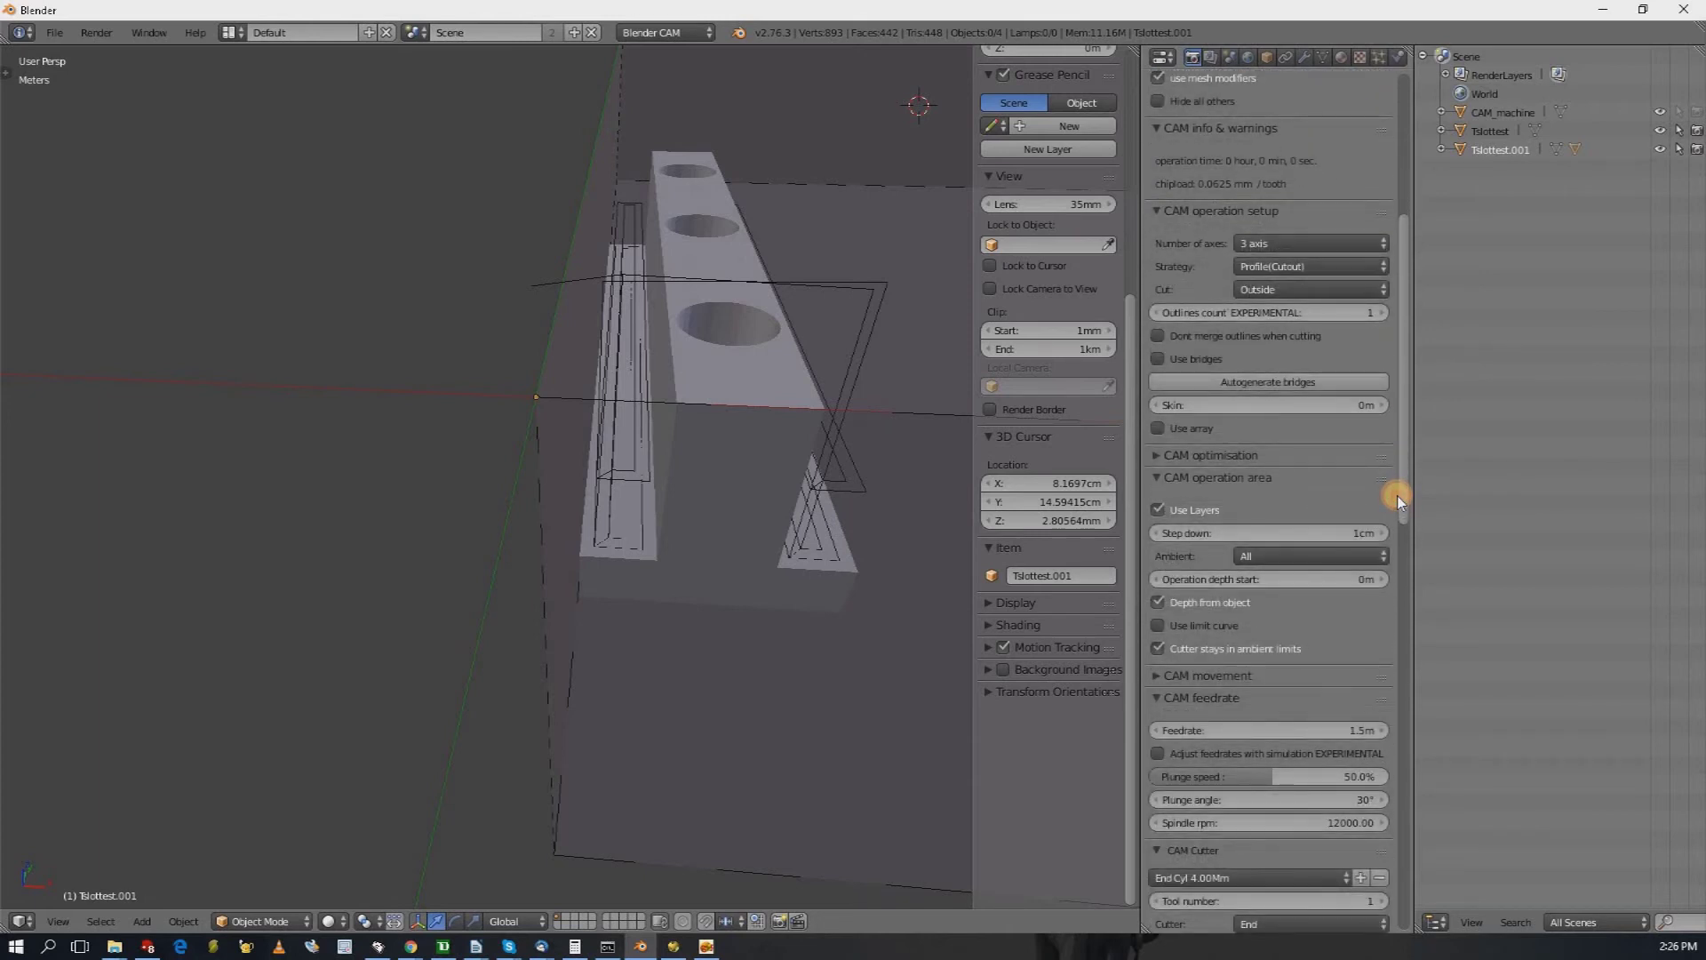
left_click(1201, 380)
left_click(1158, 359)
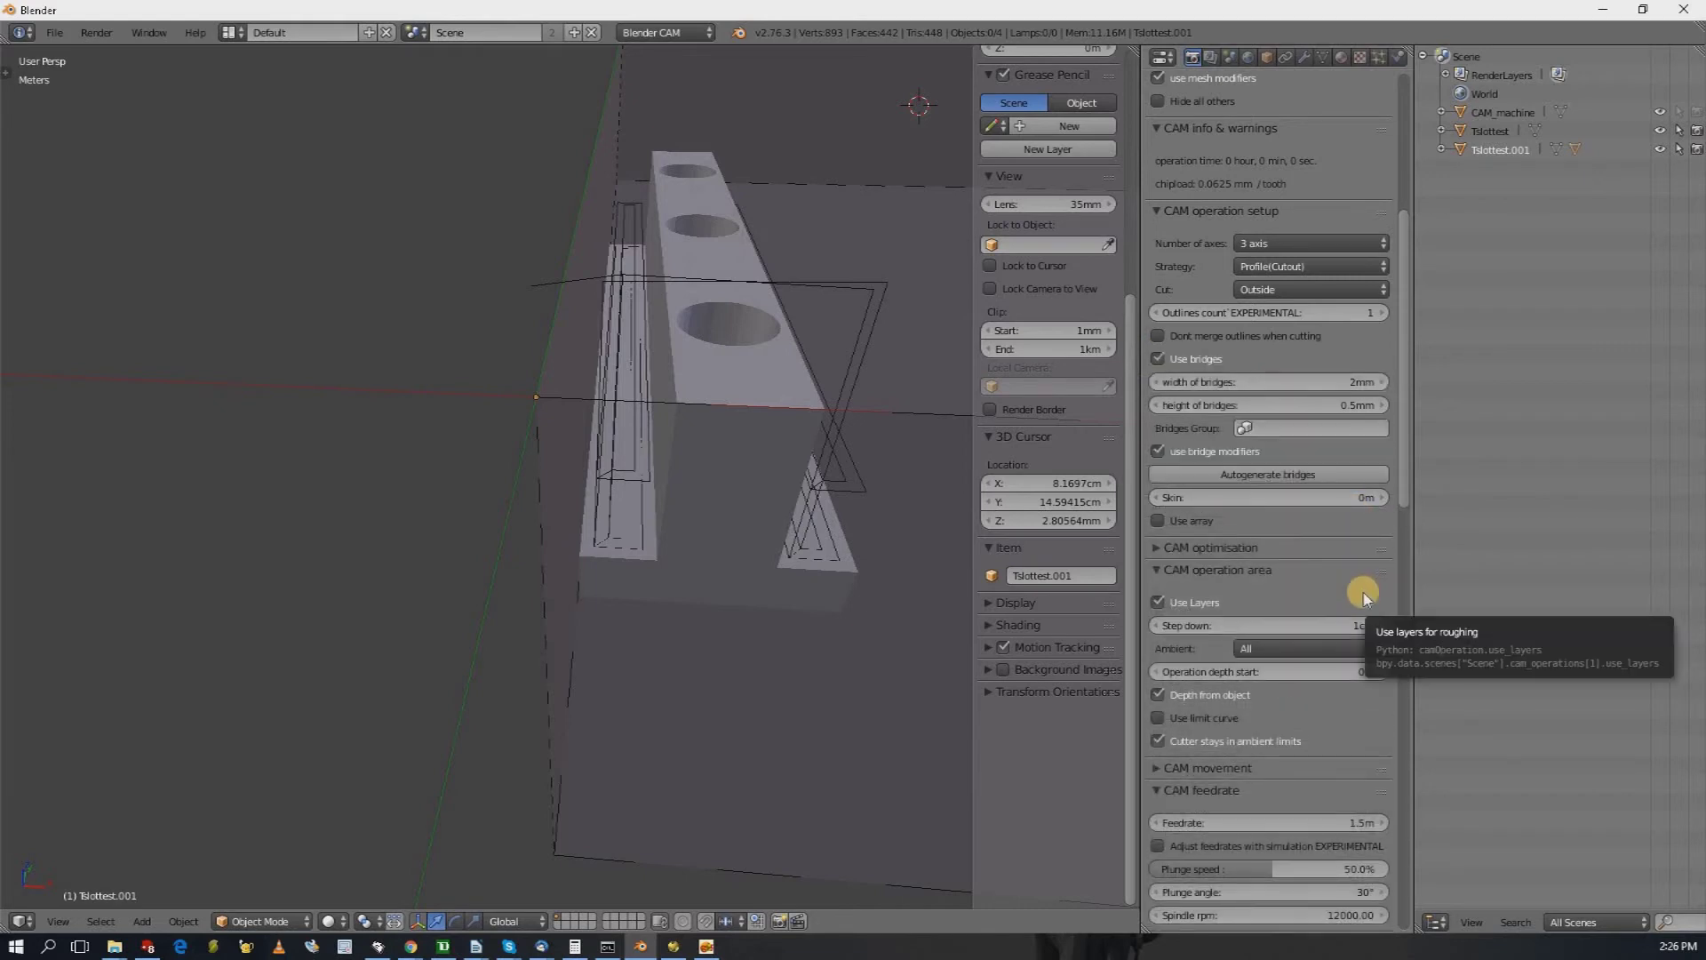
left_click(1342, 405)
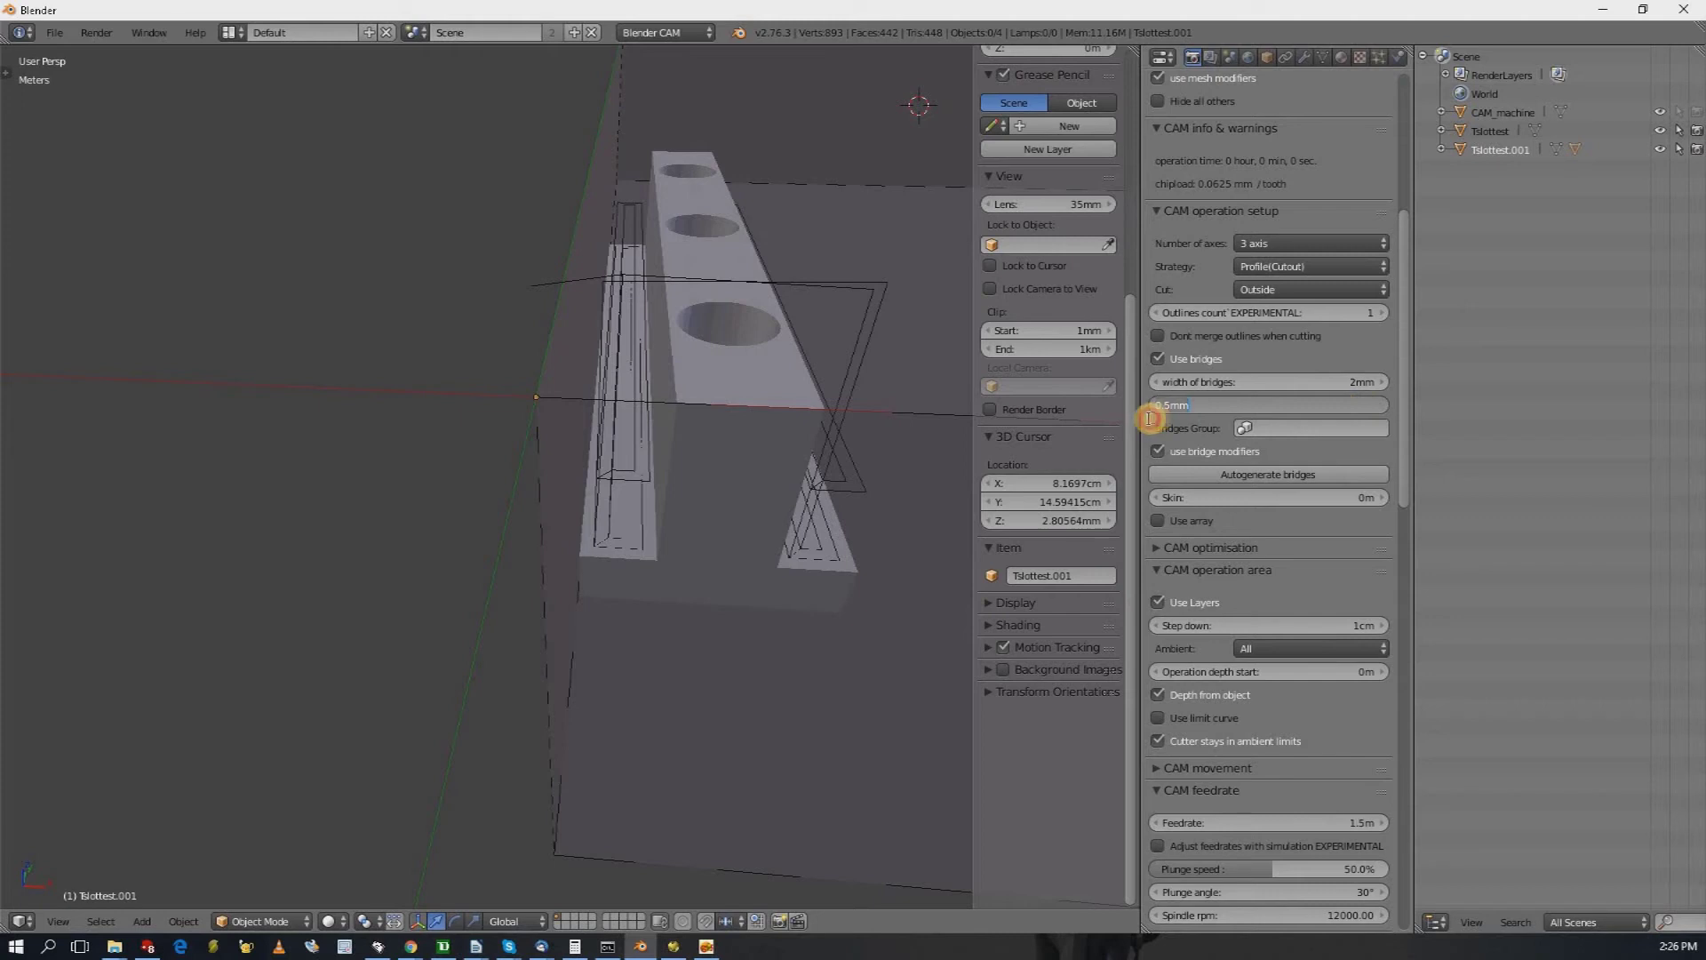
type("35")
type("m")
key("Return")
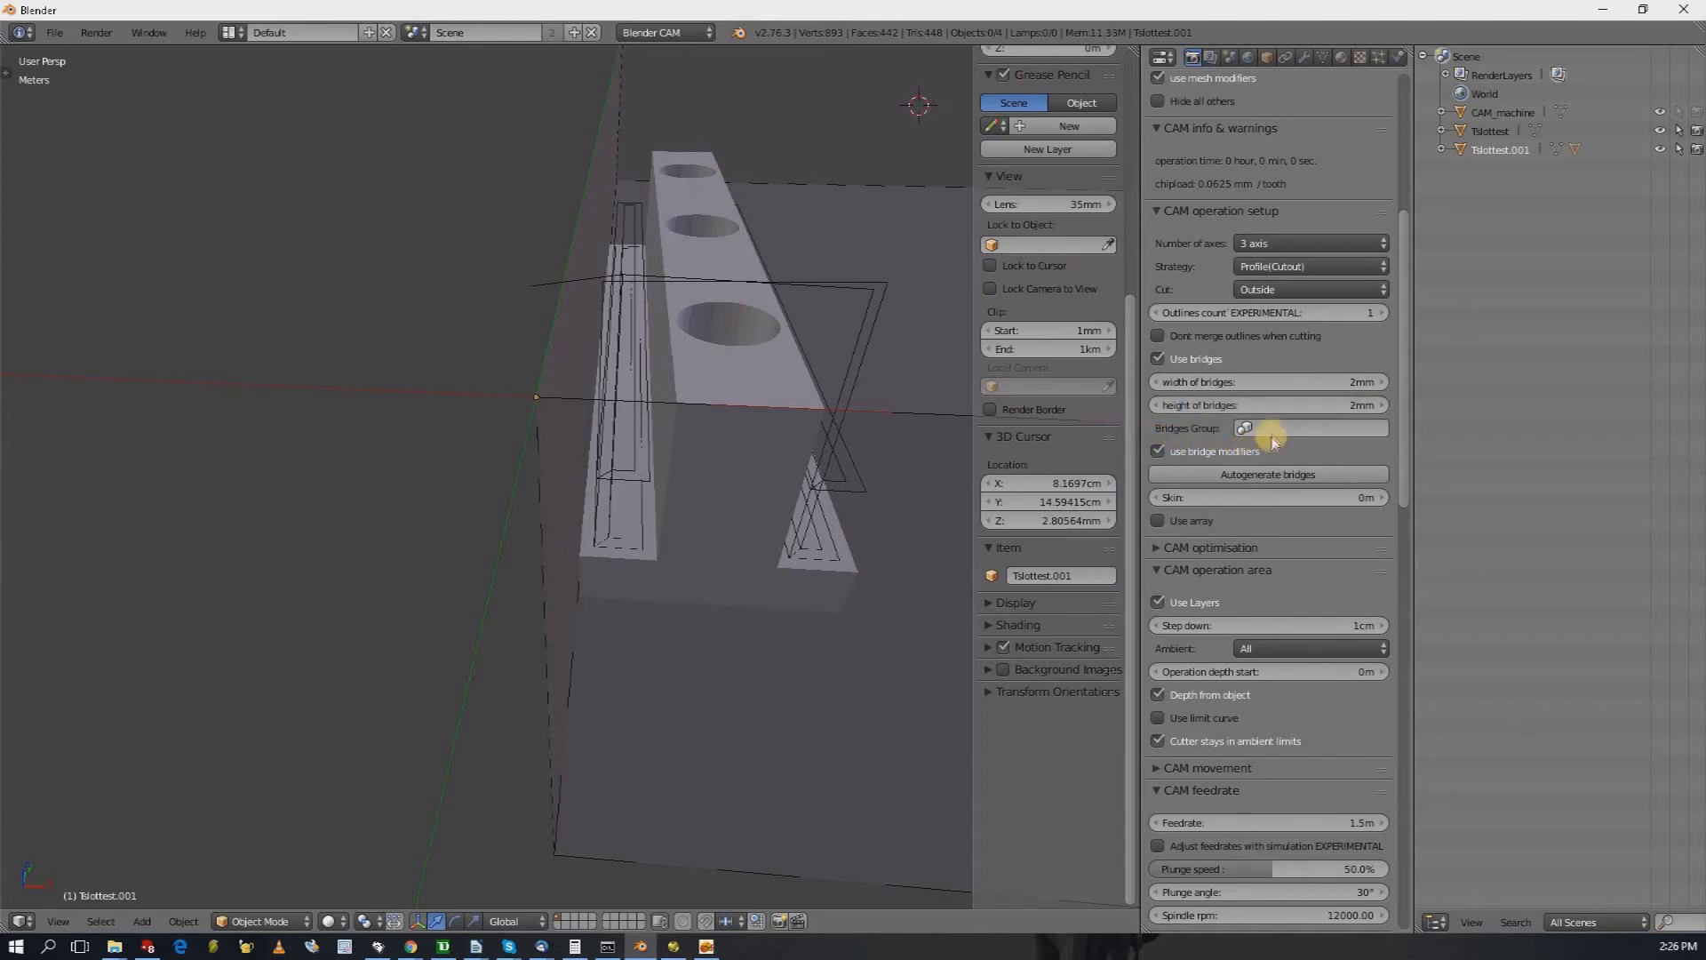
- Autogenerate the bridges around the Tslottest object and calculate the profile cutout toolpath of the second operation
left_click(1272, 434)
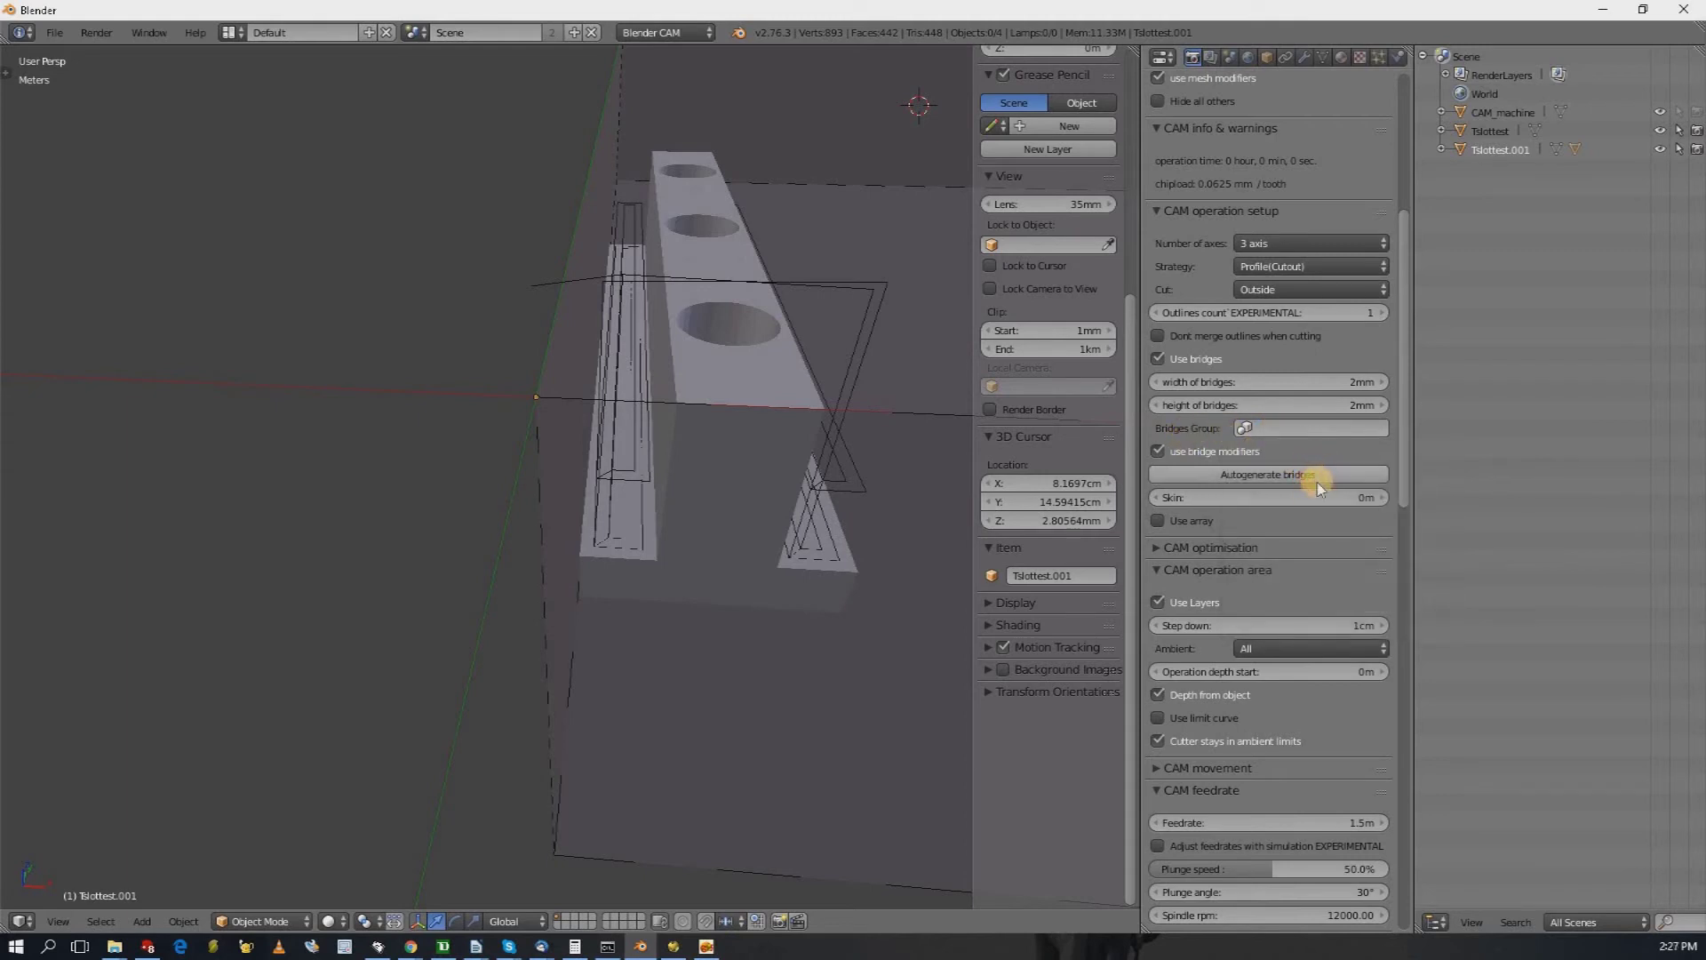
left_click(1316, 476)
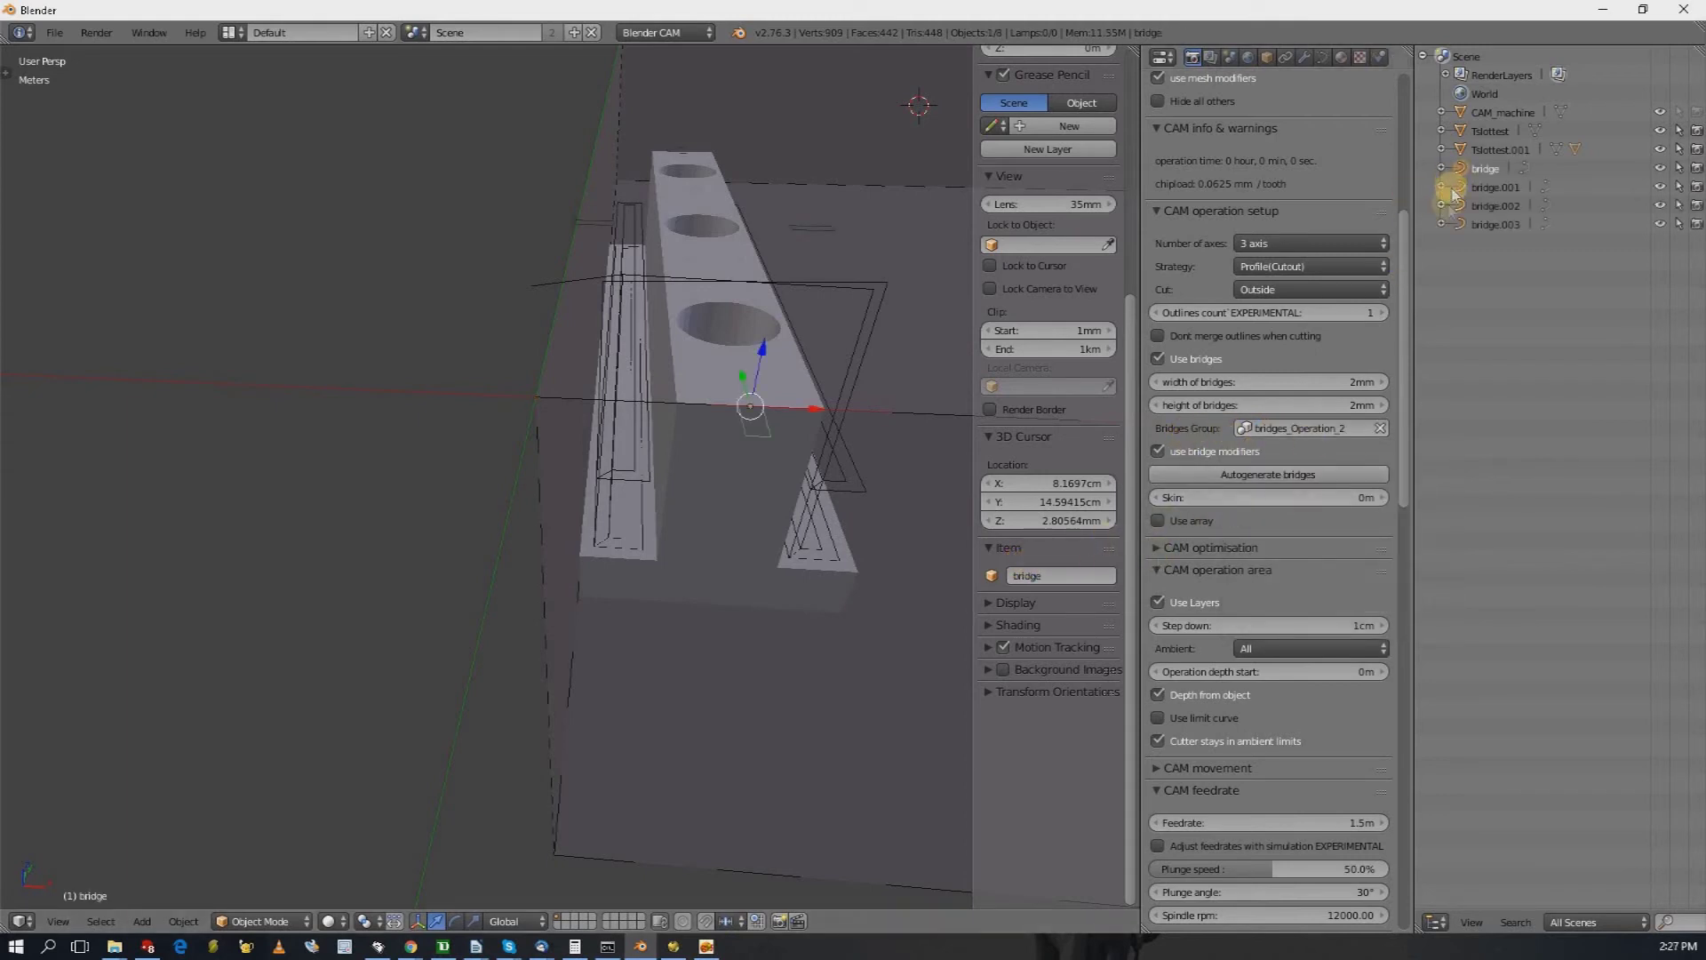
left_click_drag(1411, 230, 1398, 120)
left_click(1298, 282)
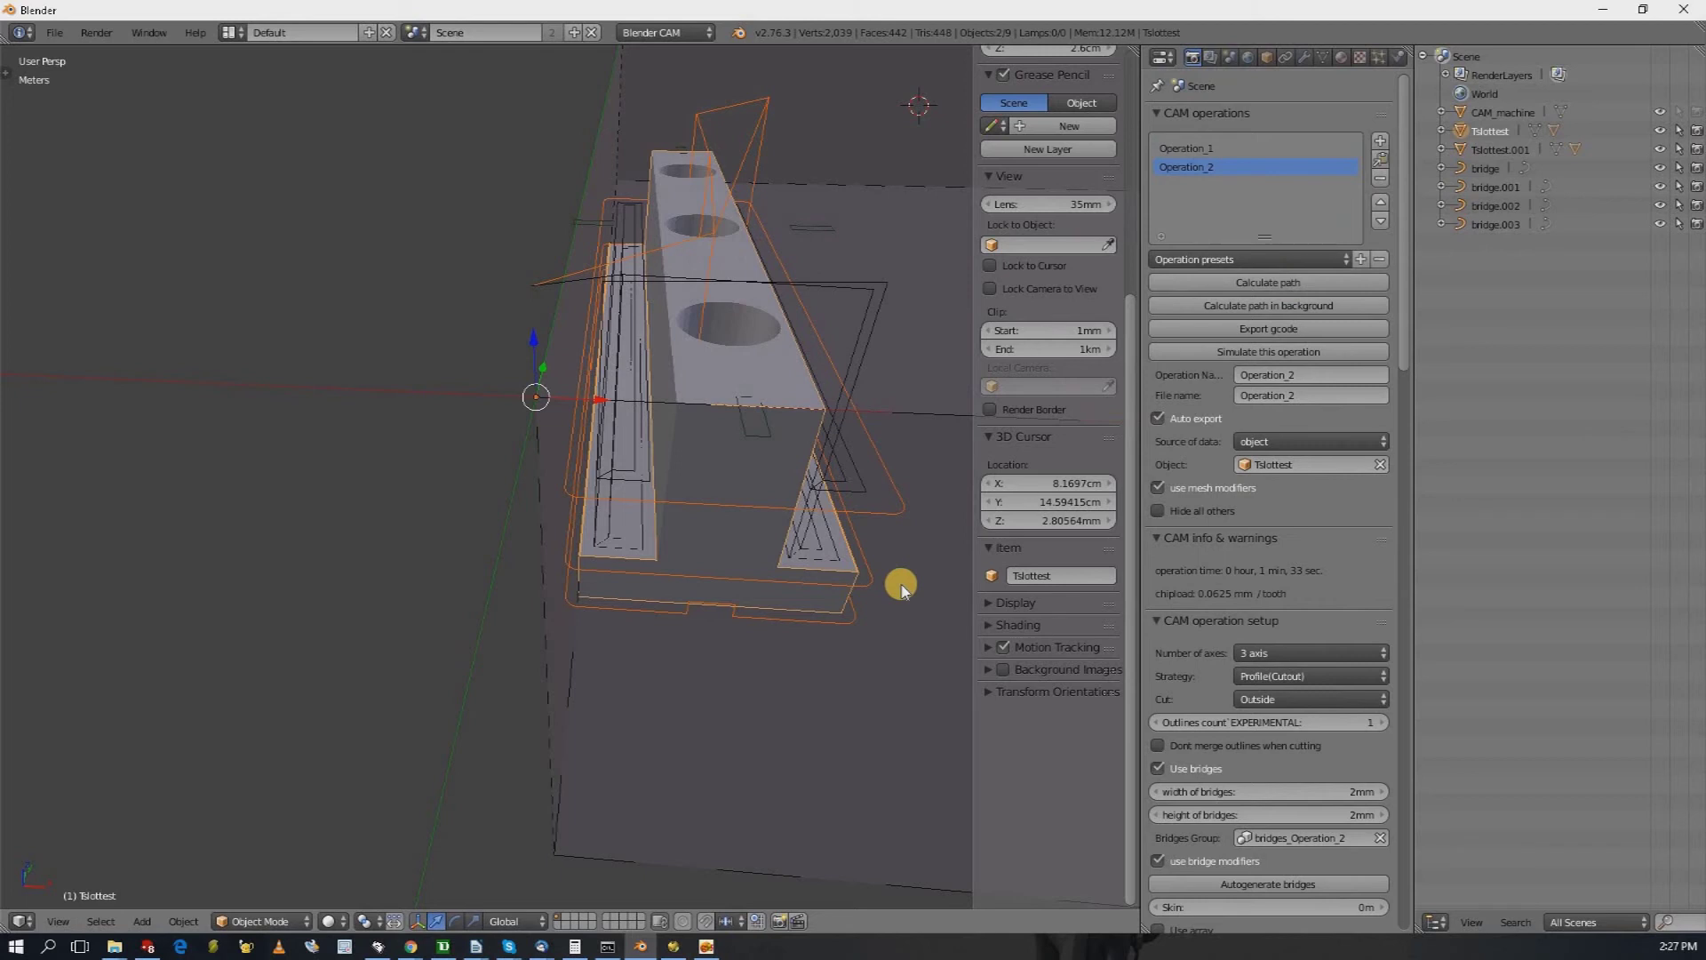
mouse_move(901, 587)
middle_mouse_down()
mouse_move(964, 560)
mouse_move(979, 530)
mouse_move(878, 548)
mouse_move(758, 518)
mouse_move(921, 552)
mouse_move(888, 278)
mouse_move(925, 343)
mouse_move(898, 525)
mouse_move(840, 660)
mouse_move(890, 663)
mouse_move(896, 589)
middle_mouse_up()
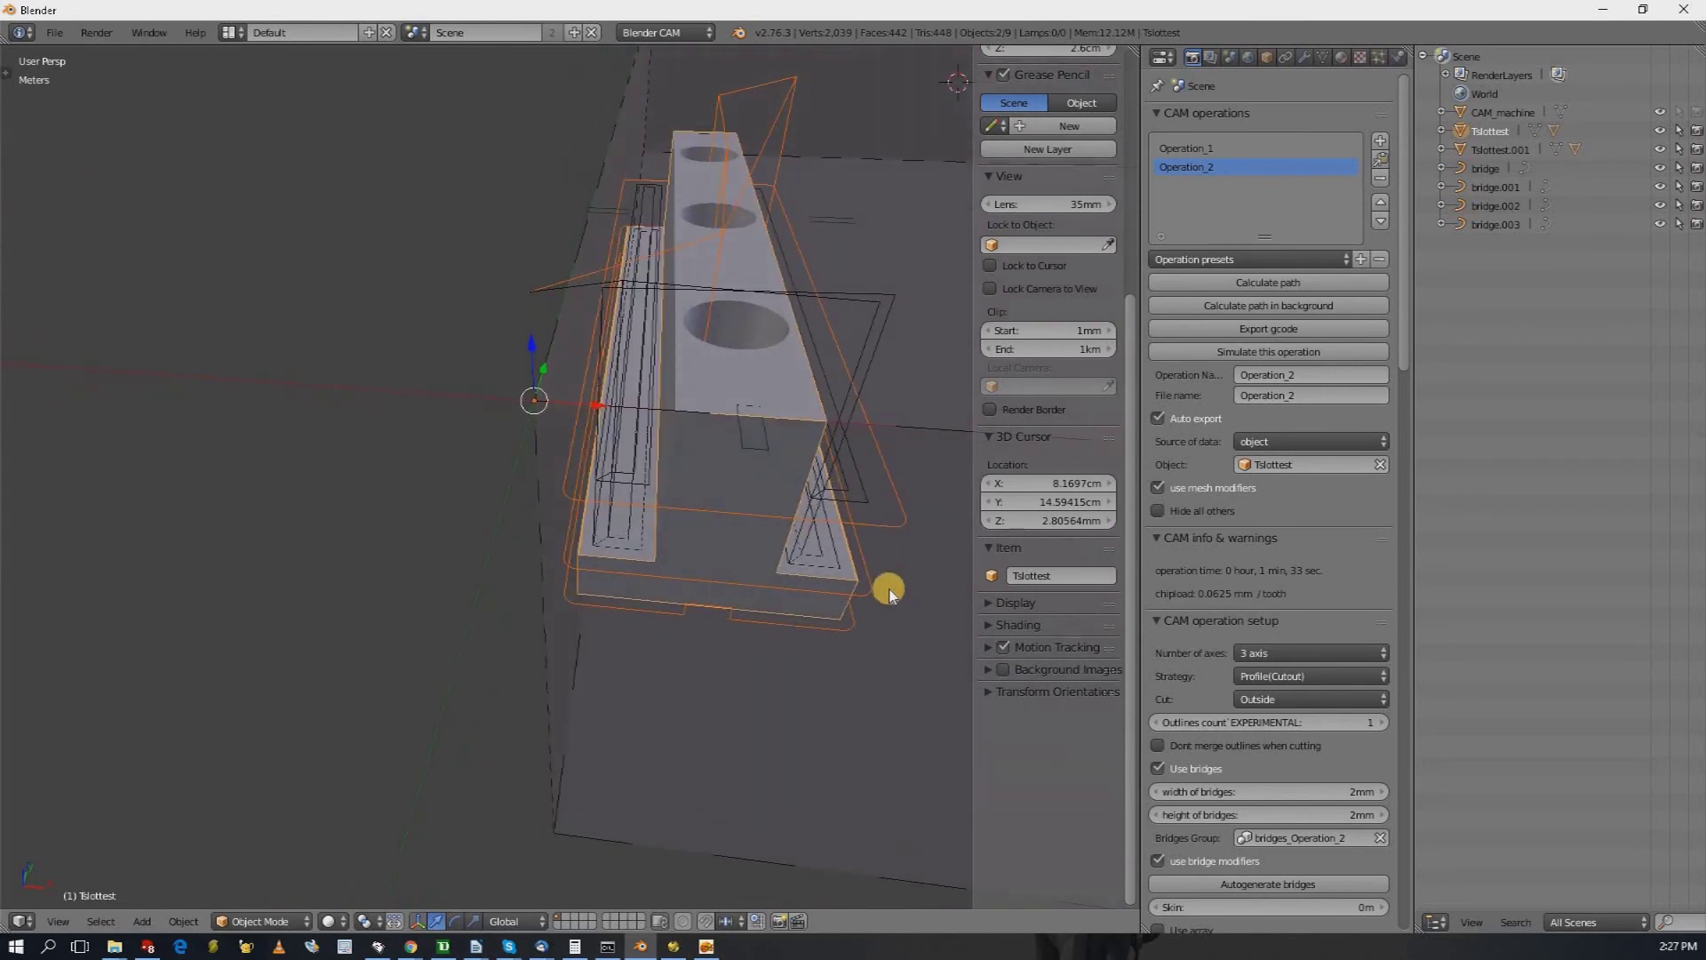